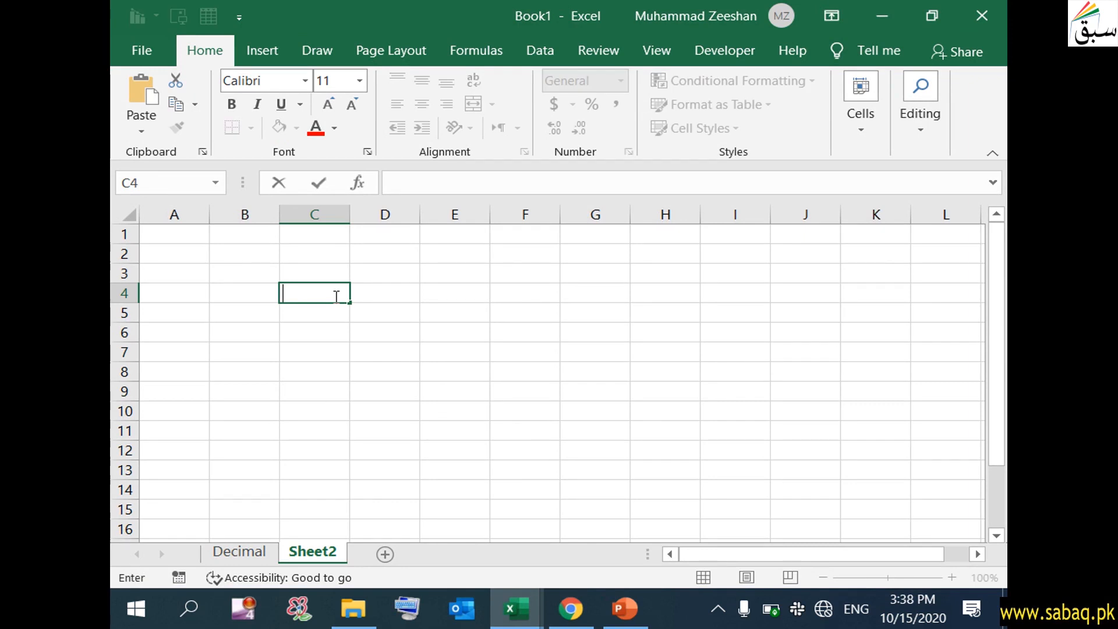
# - Enter 45 in cell C4 of Sheet2
pyautogui.write('45')
pyautogui.click(302, 332)
pyautogui.click(322, 292)
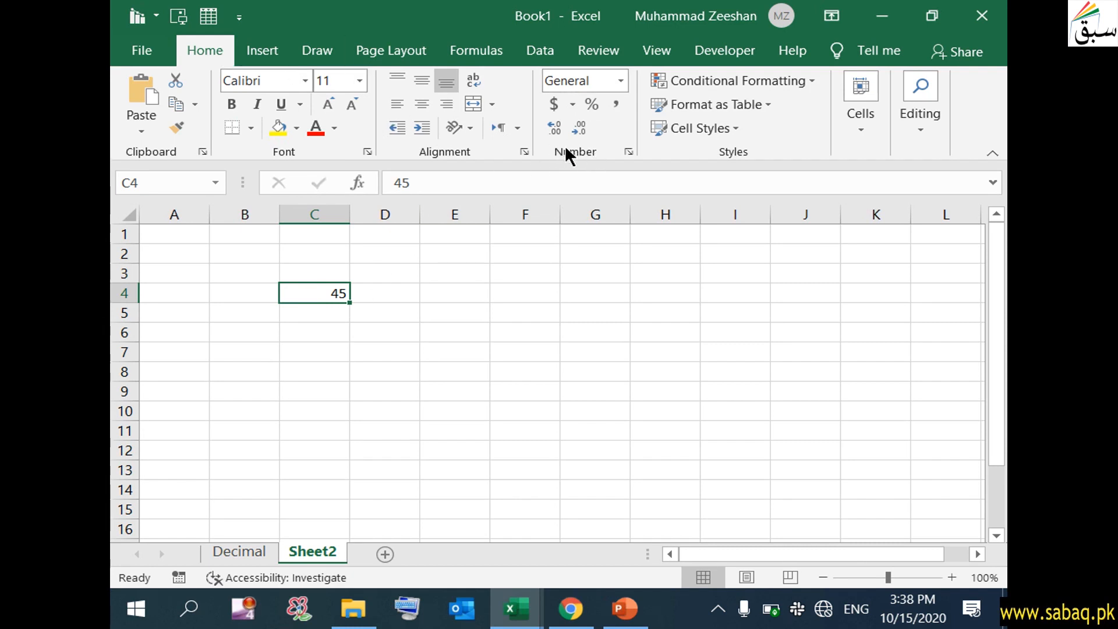
# - Apply the Number format to C4 so it displays 45.00
pyautogui.click(622, 75)
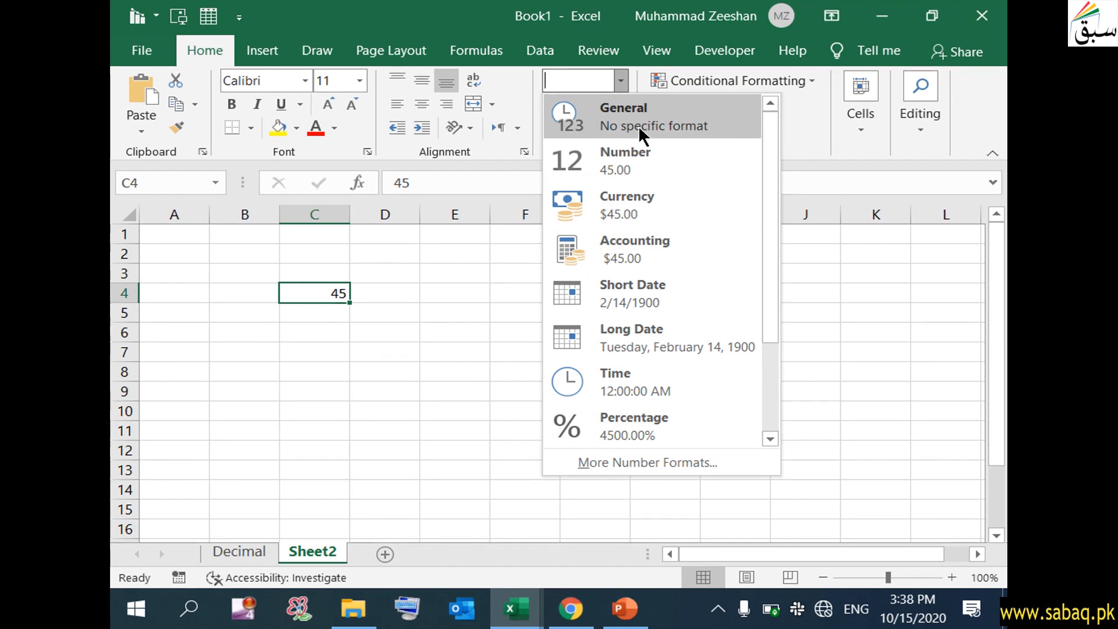
pyautogui.click(639, 125)
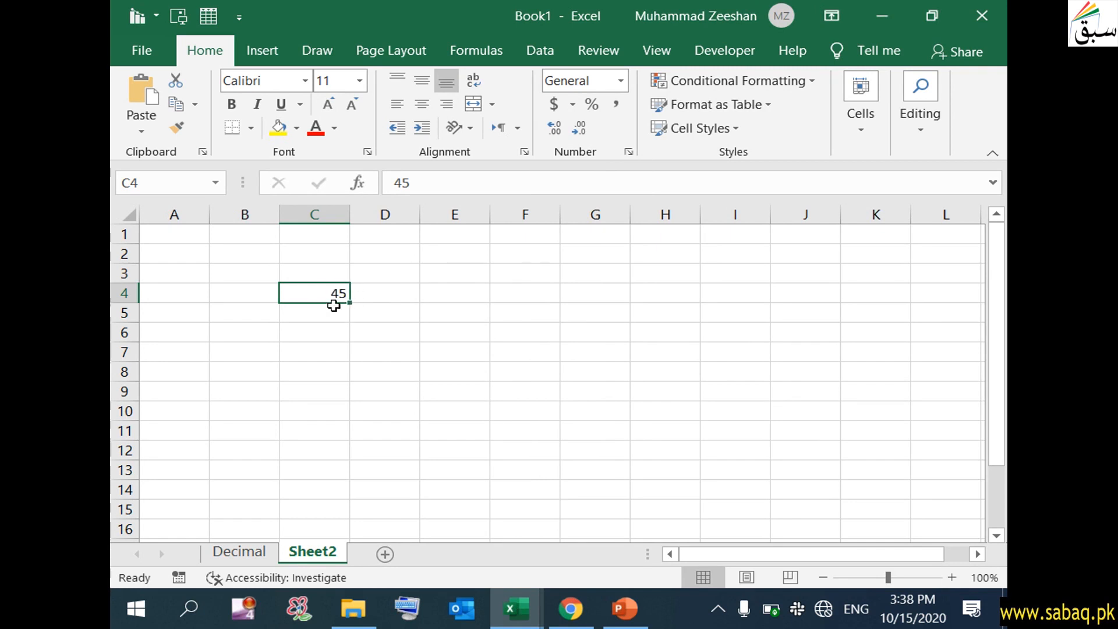
pyautogui.click(621, 80)
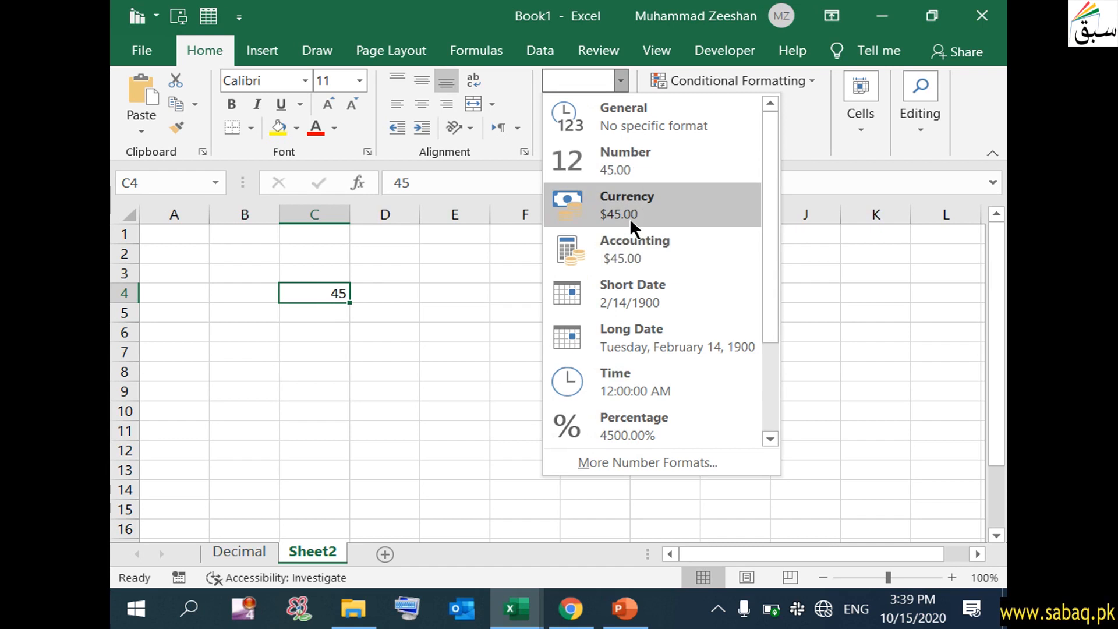
pyautogui.click(628, 167)
pyautogui.click(524, 295)
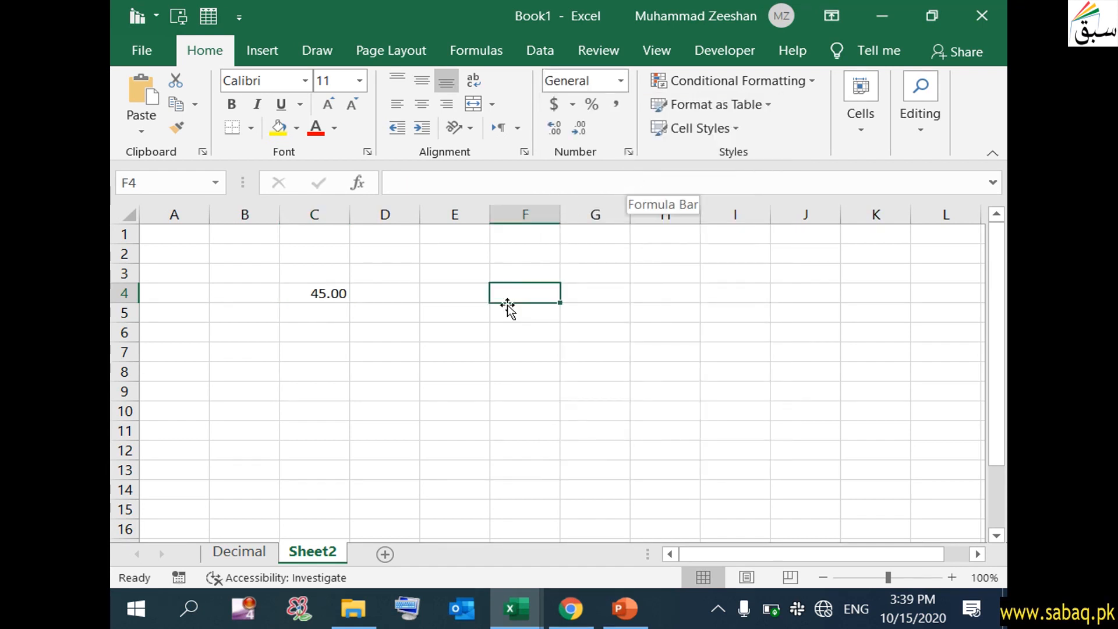
pyautogui.click(337, 296)
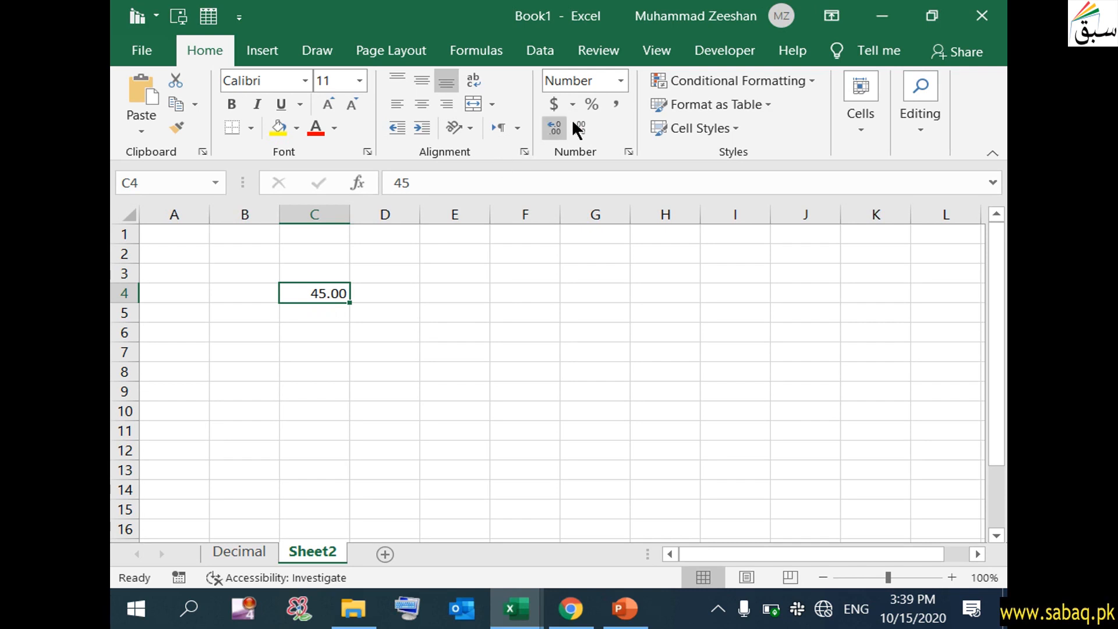
pyautogui.click(621, 81)
# - Add the headings Product in F4 and Price in G4
pyautogui.doubleClick(528, 290)
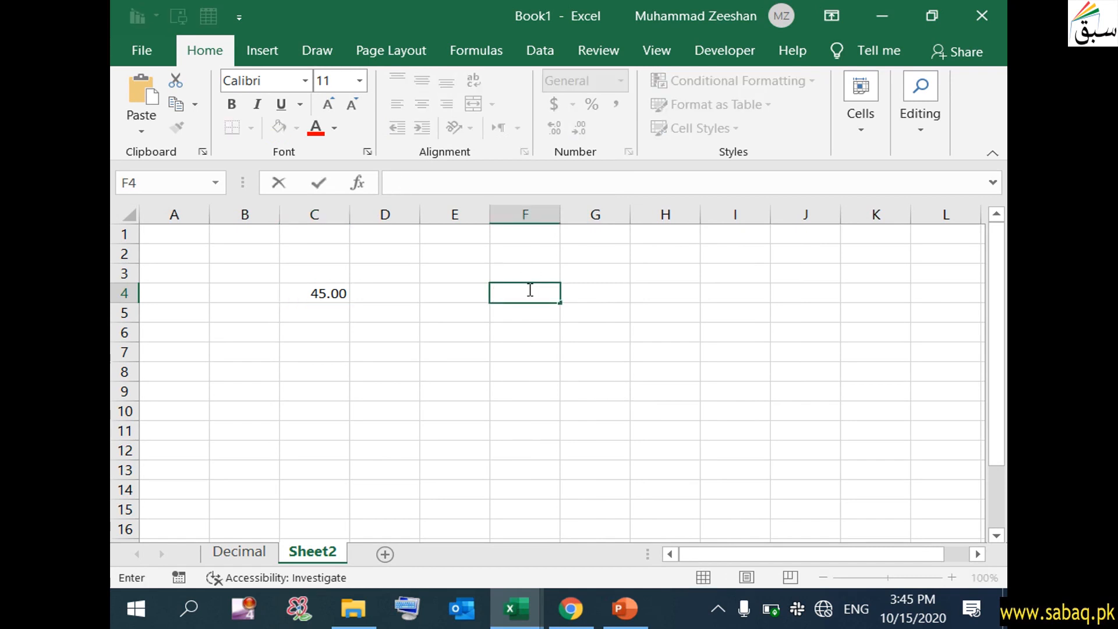
pyautogui.write('Product')
pyautogui.press('Return')
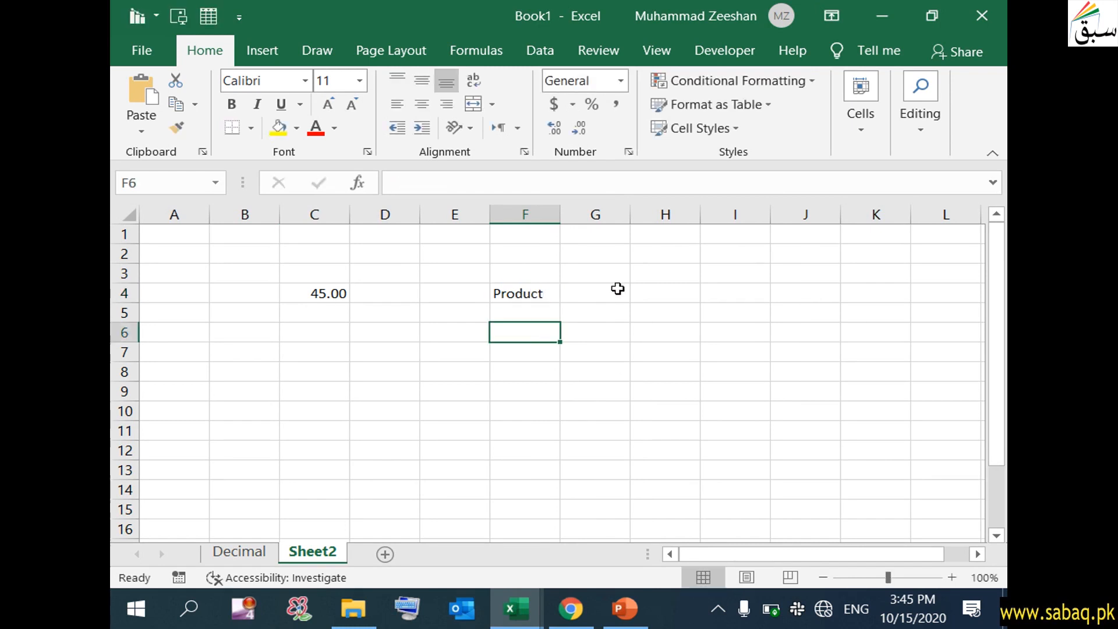
pyautogui.doubleClick(619, 289)
pyautogui.write('Price')
pyautogui.click(541, 356)
# - List the products Rice, Soap and Oil in F5:F7
pyautogui.click(527, 313)
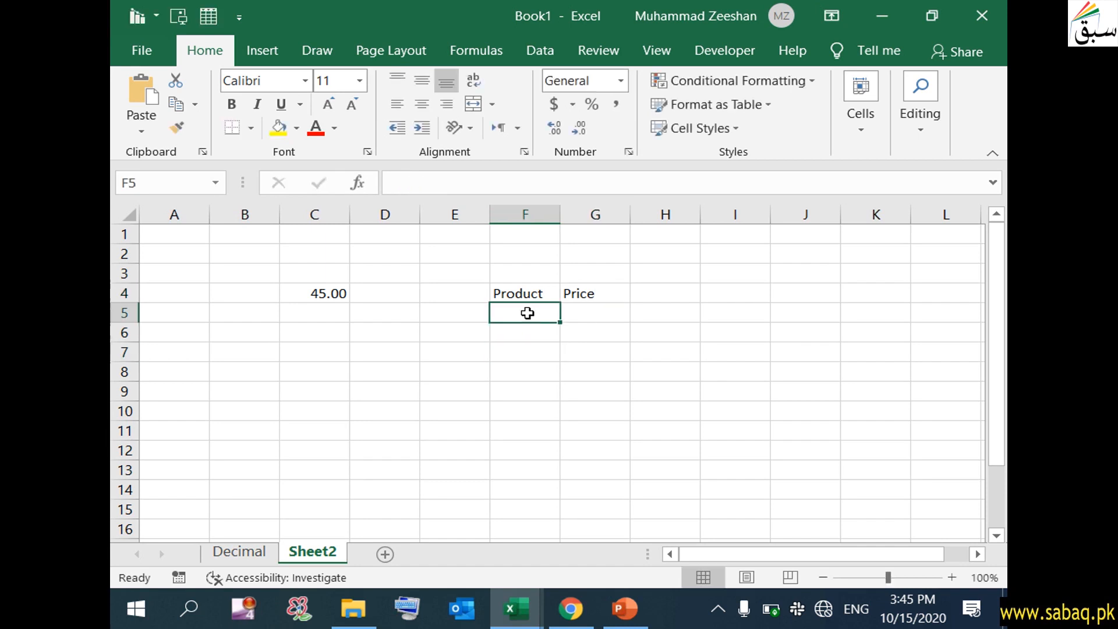
pyautogui.doubleClick(527, 313)
pyautogui.write('Rice')
pyautogui.click(512, 329)
pyautogui.doubleClick(515, 330)
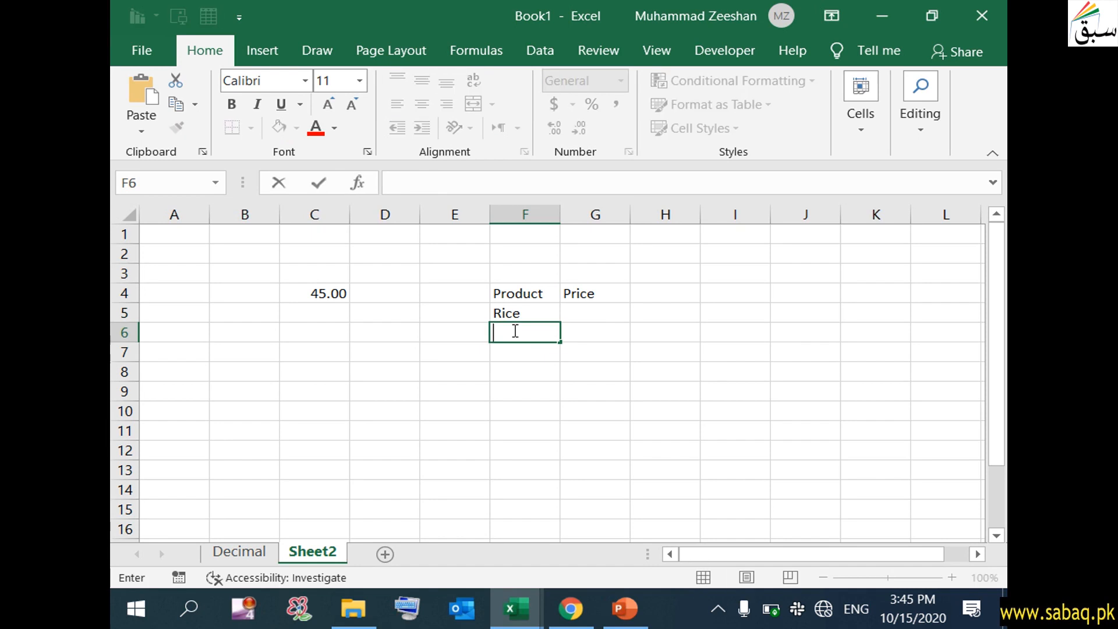
pyautogui.write('Soap')
pyautogui.click(523, 350)
pyautogui.doubleClick(525, 350)
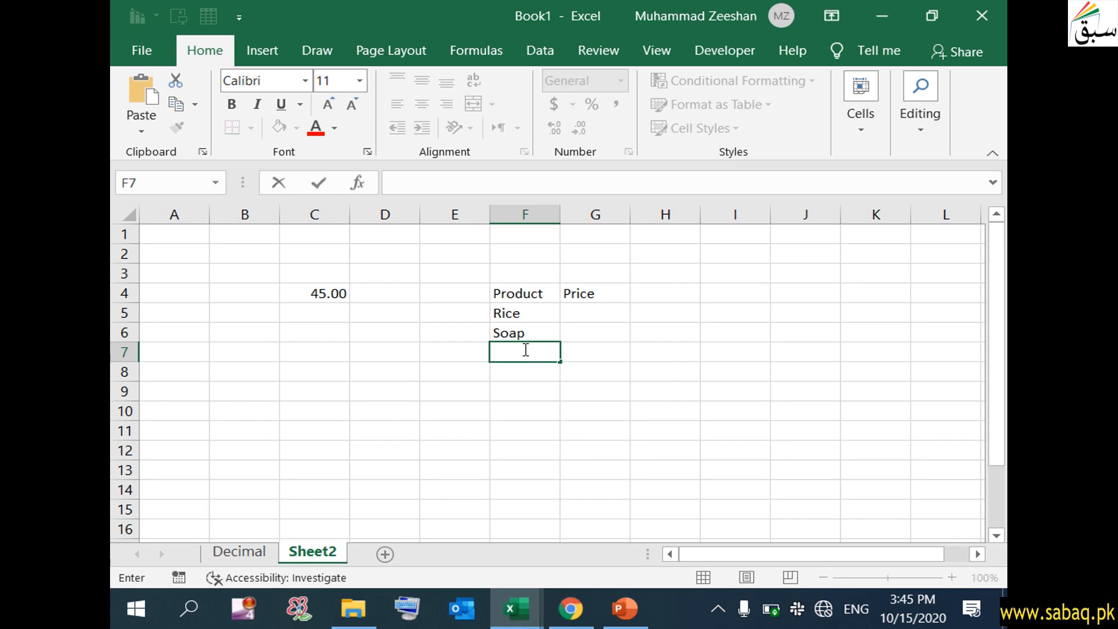
pyautogui.write('H')
pyautogui.write('O')
pyautogui.write('il')
pyautogui.click(553, 406)
# - Enter the prices 230, 346 and 890 in G5:G7
pyautogui.click(608, 310)
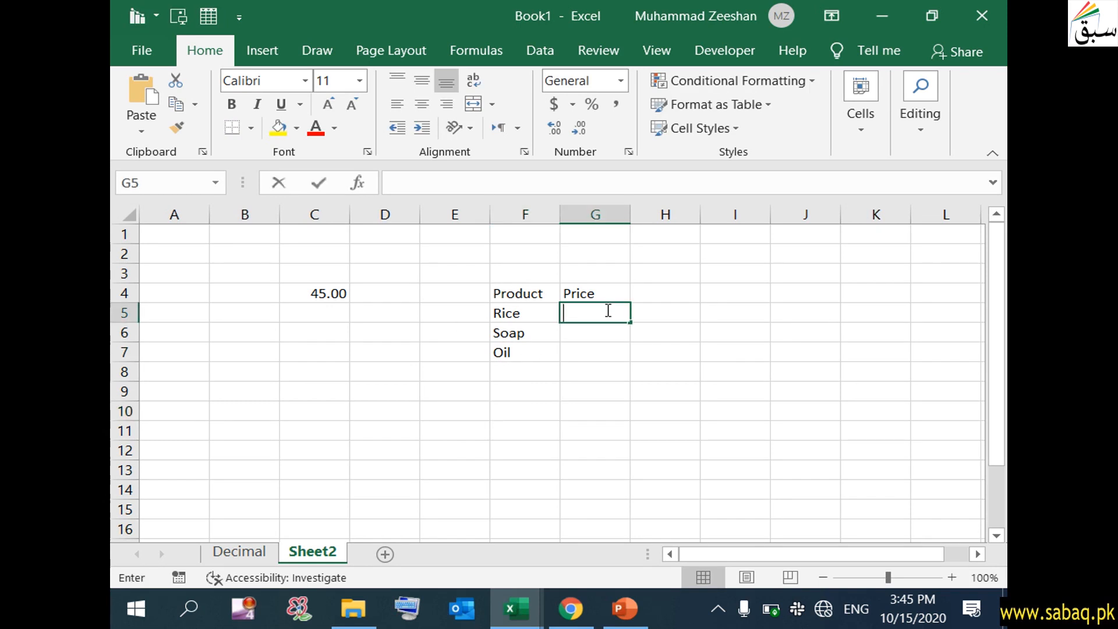
pyautogui.doubleClick(608, 311)
pyautogui.write('230')
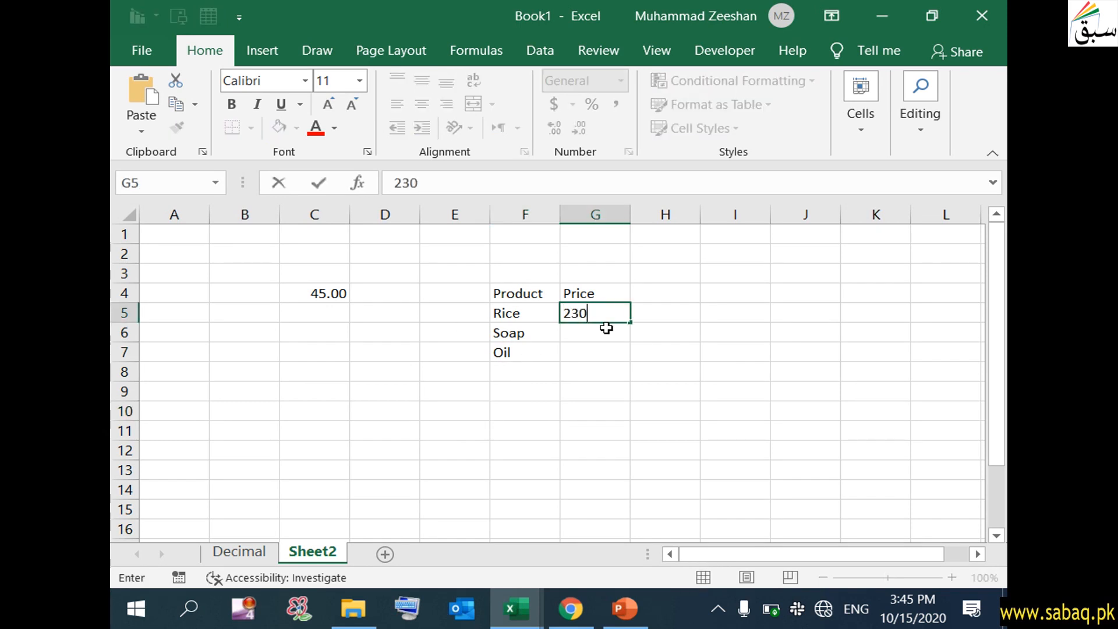
pyautogui.click(607, 330)
pyautogui.doubleClick(608, 335)
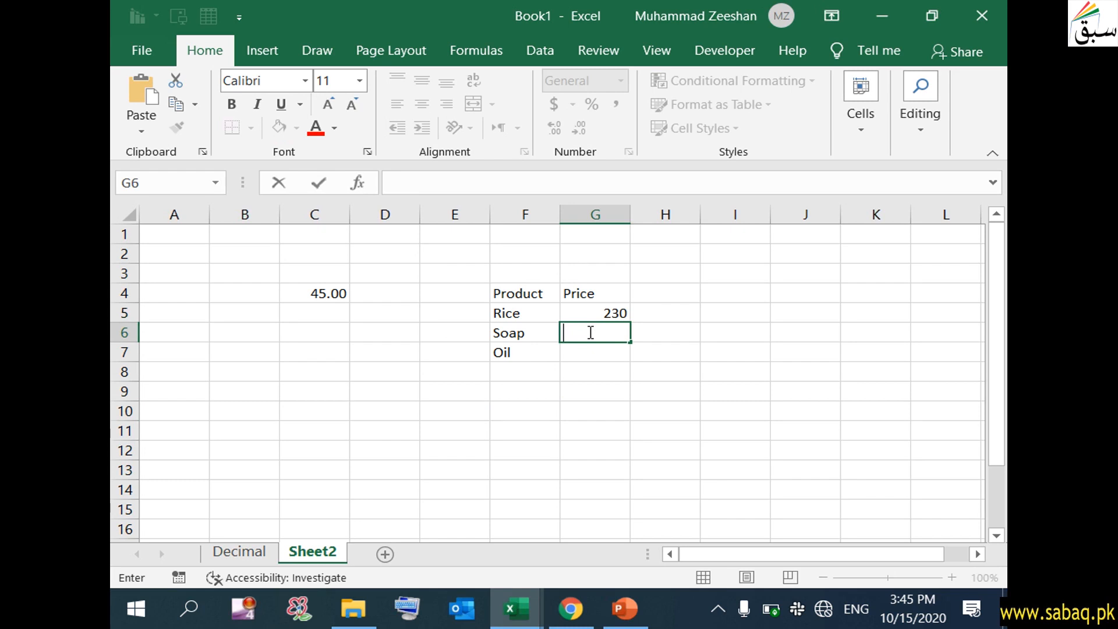
pyautogui.write('346')
pyautogui.press('Return')
pyautogui.doubleClick(611, 349)
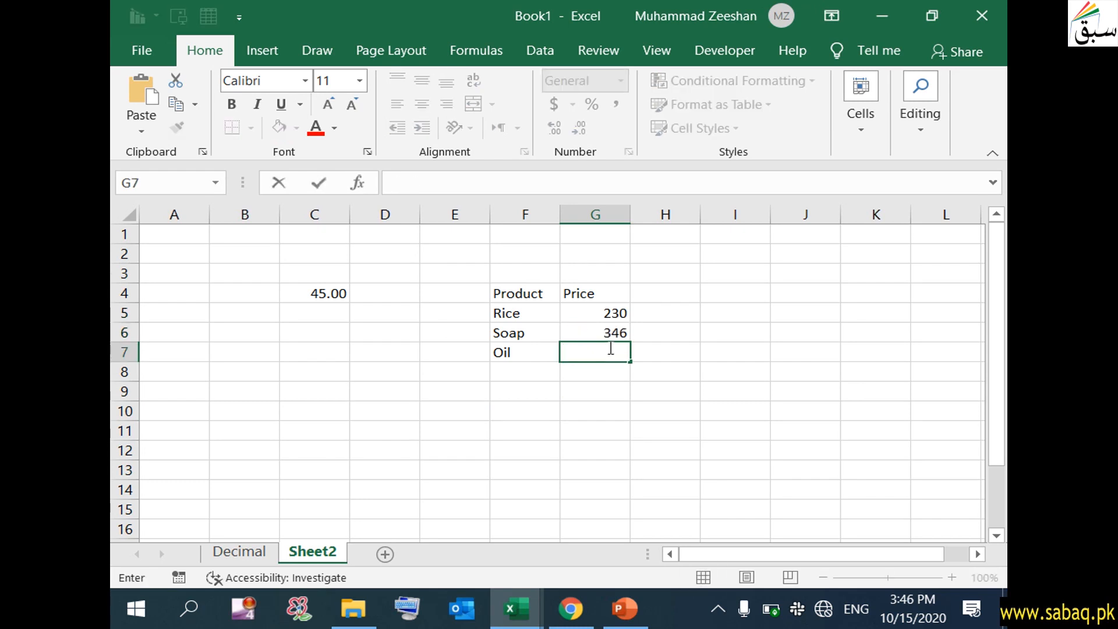
pyautogui.write('890')
pyautogui.click(603, 397)
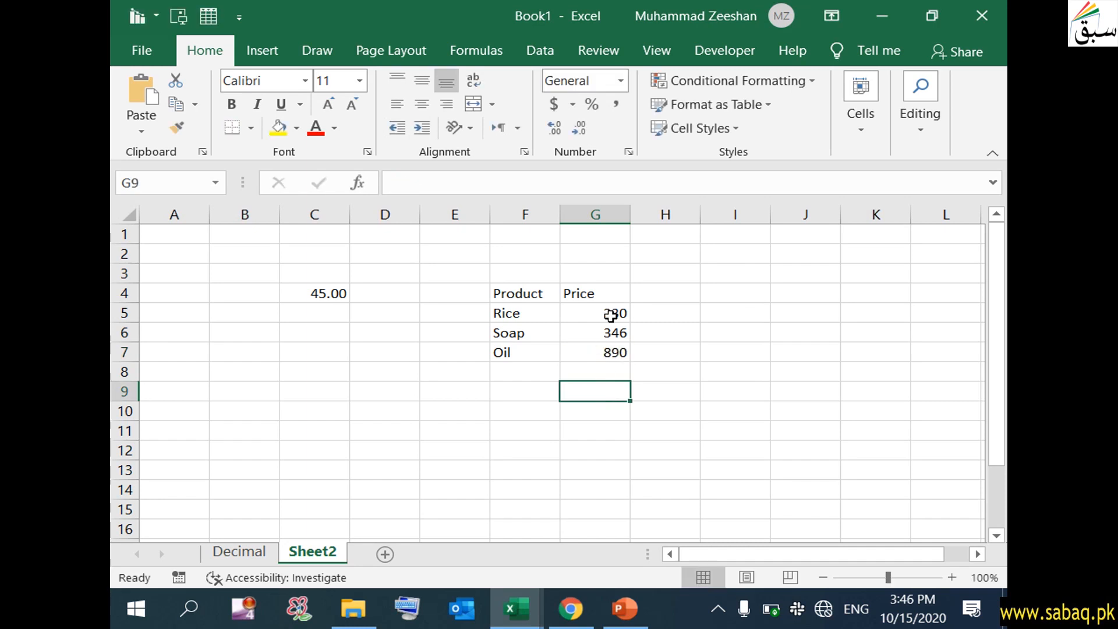
pyautogui.click(610, 314)
# - Apply the Accounting dollar format to prices G5:G7, showing $ 230.00, $ 346.00, $ 890.00
pyautogui.moveTo(610, 314); pyautogui.dragTo(611, 350)
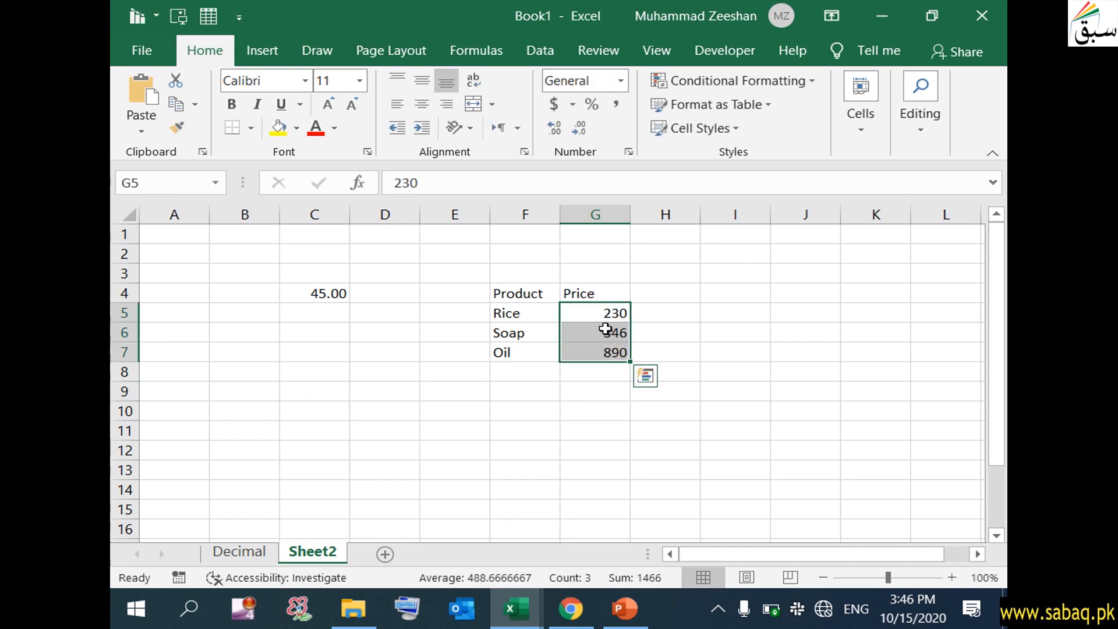
pyautogui.moveTo(617, 313); pyautogui.dragTo(612, 353)
pyautogui.click(603, 407)
pyautogui.moveTo(612, 312); pyautogui.dragTo(607, 349)
pyautogui.click(606, 389)
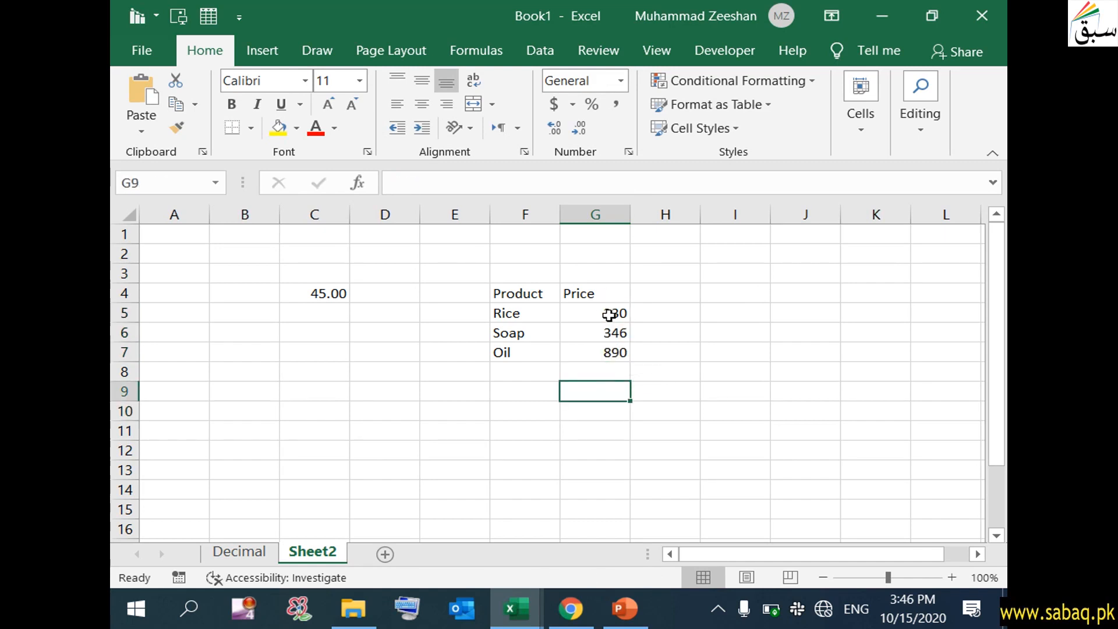
pyautogui.moveTo(612, 313); pyautogui.dragTo(614, 350)
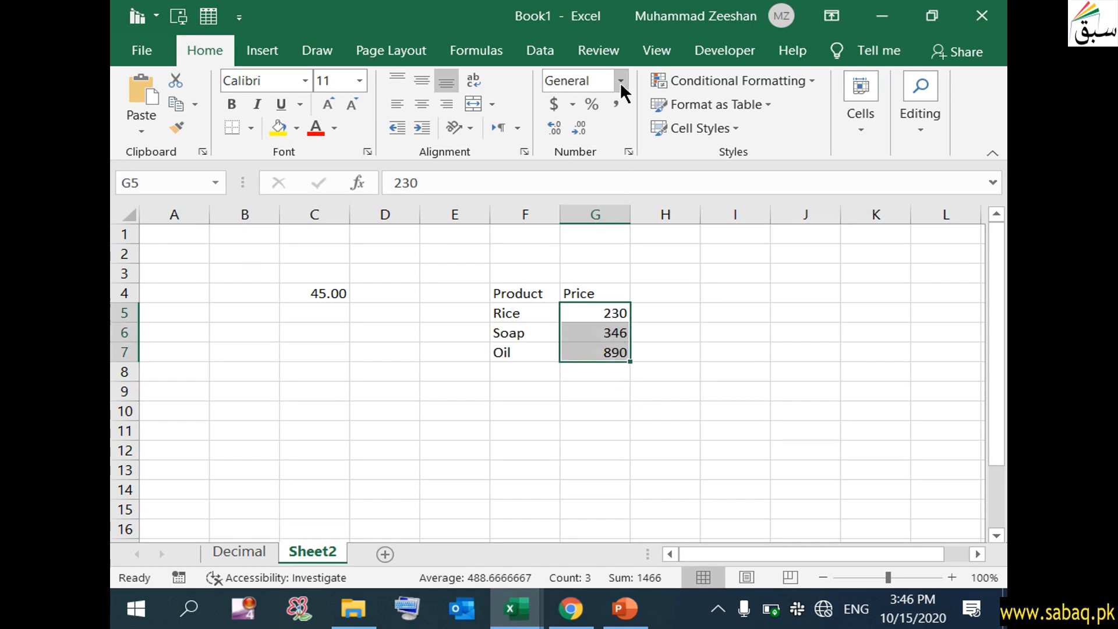
pyautogui.click(561, 107)
pyautogui.click(593, 372)
pyautogui.click(590, 410)
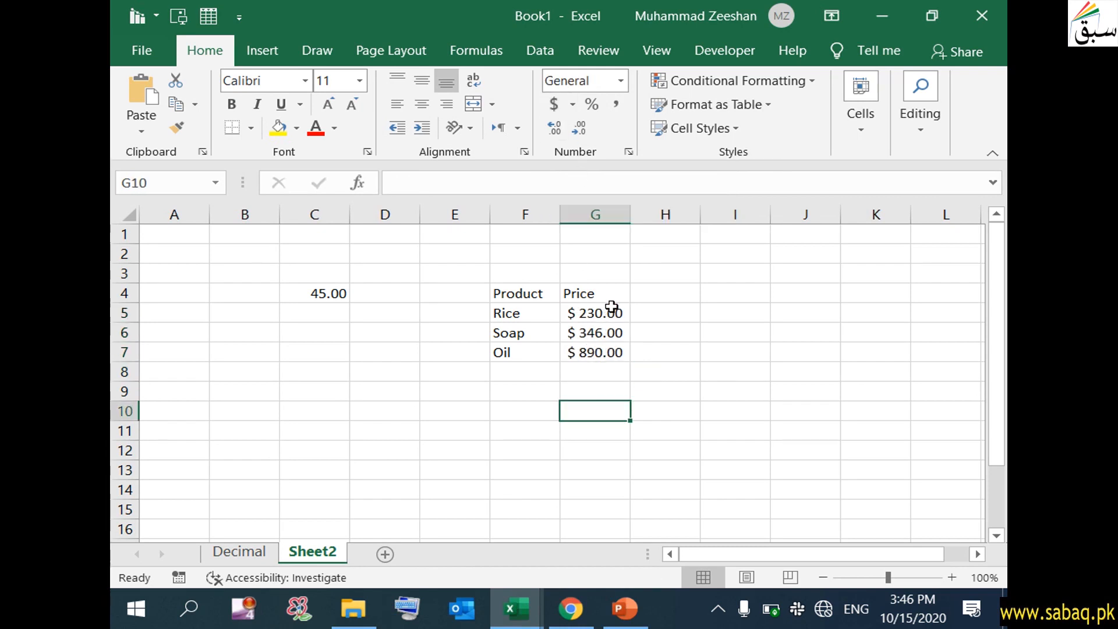
# - Bring up More Accounting Formats for the prices in G5:G7
pyautogui.click(533, 317)
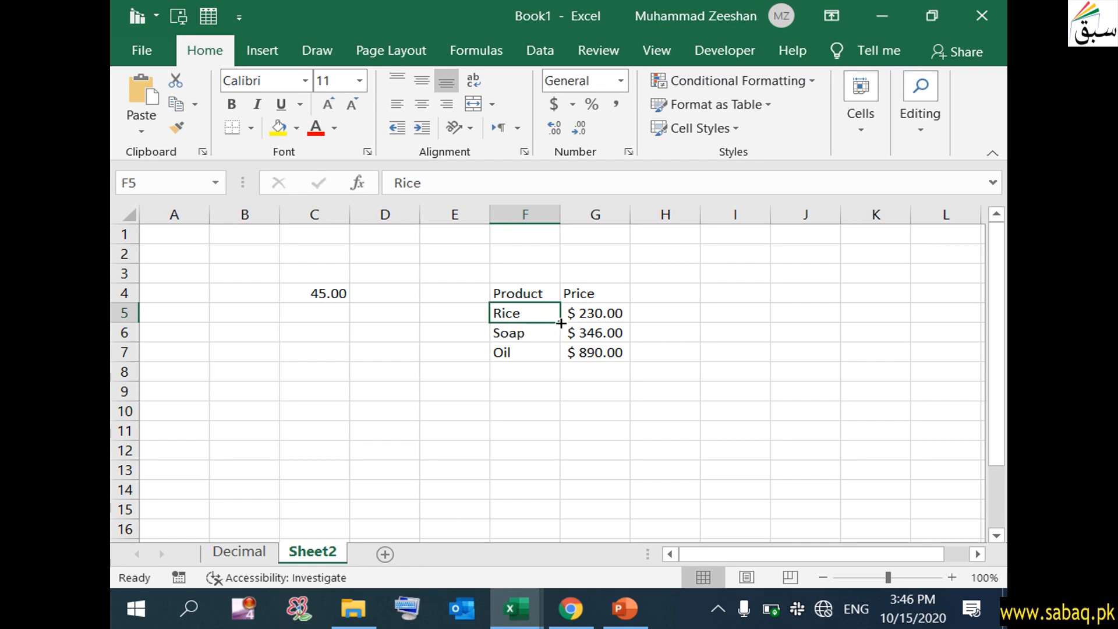
pyautogui.click(608, 312)
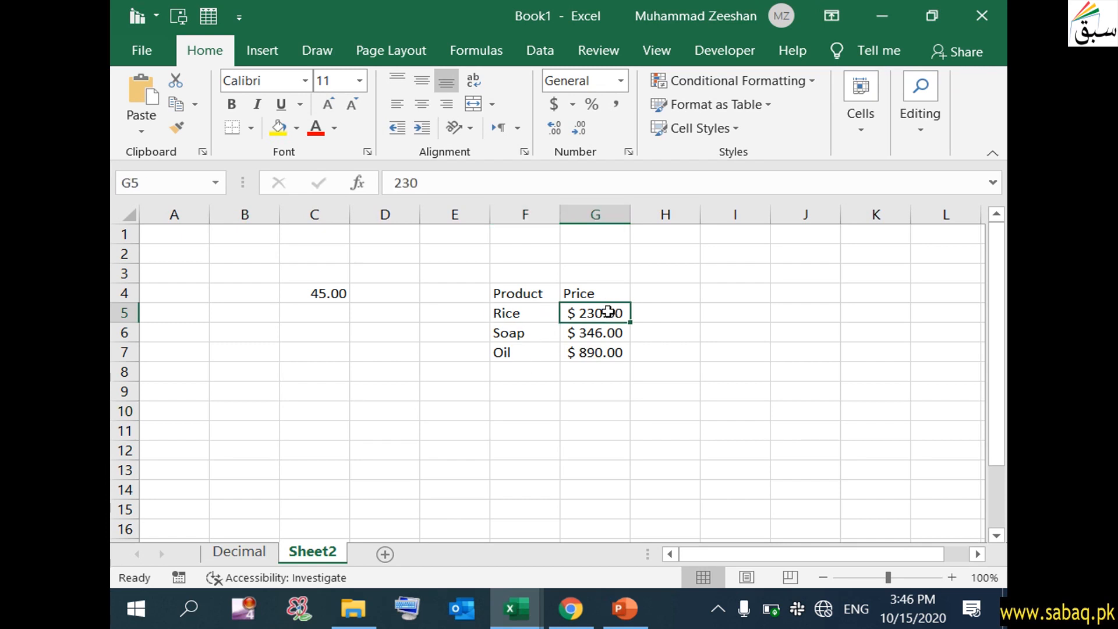
pyautogui.moveTo(608, 313); pyautogui.dragTo(607, 349)
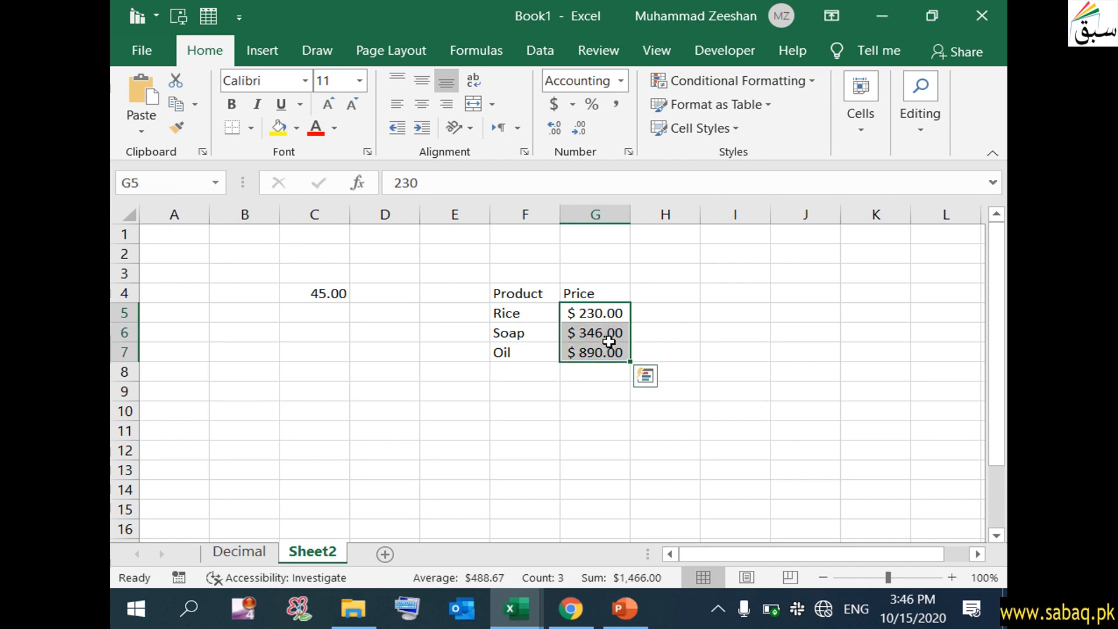
pyautogui.click(572, 106)
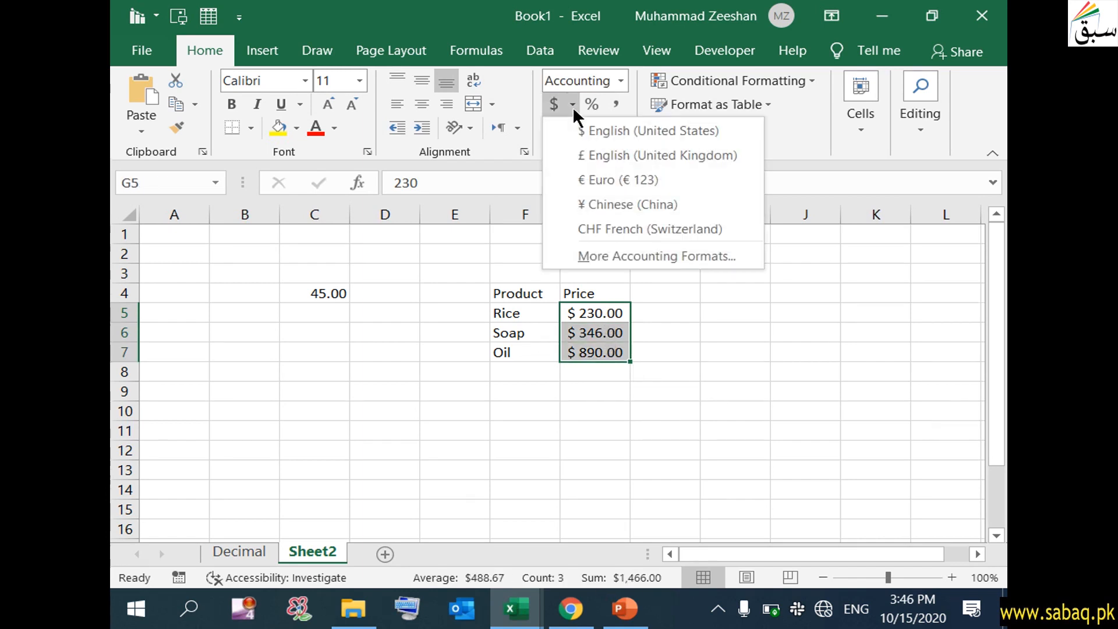
pyautogui.click(620, 257)
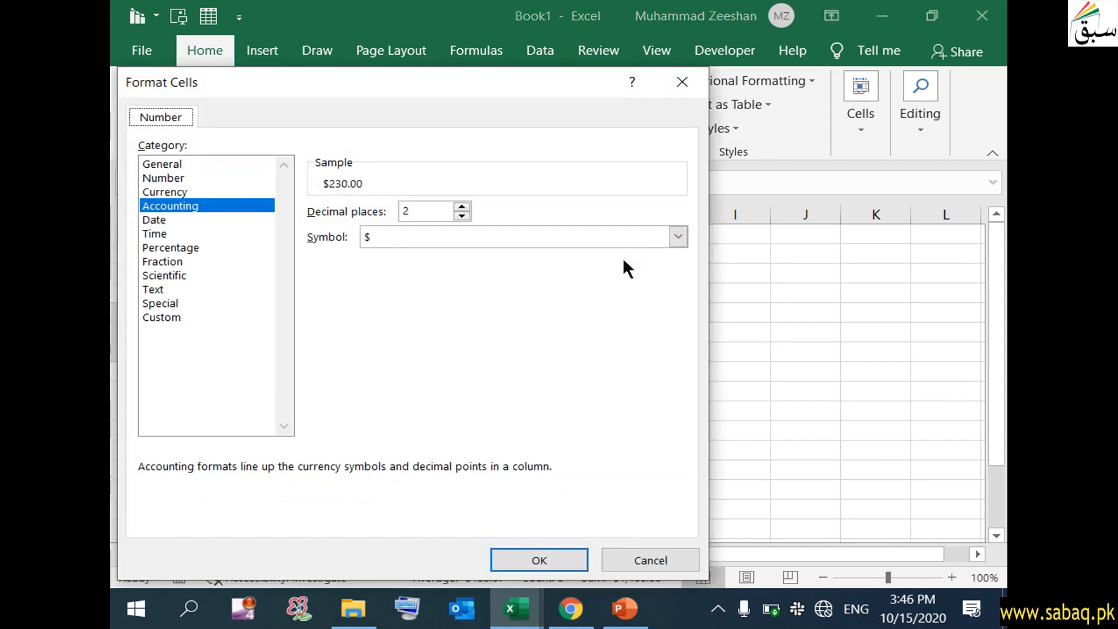
# - Set the accounting symbol to PKR so prices read PKR 230.00, PKR 346.00, PKR 890.00
pyautogui.click(678, 237)
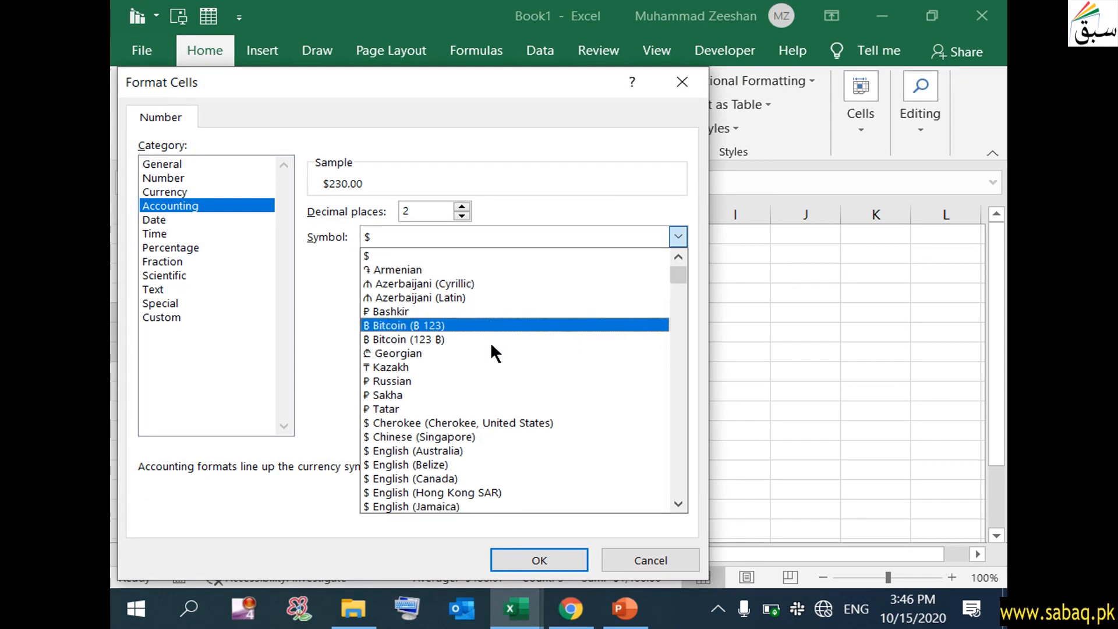
pyautogui.scroll(-2, 490, 342)
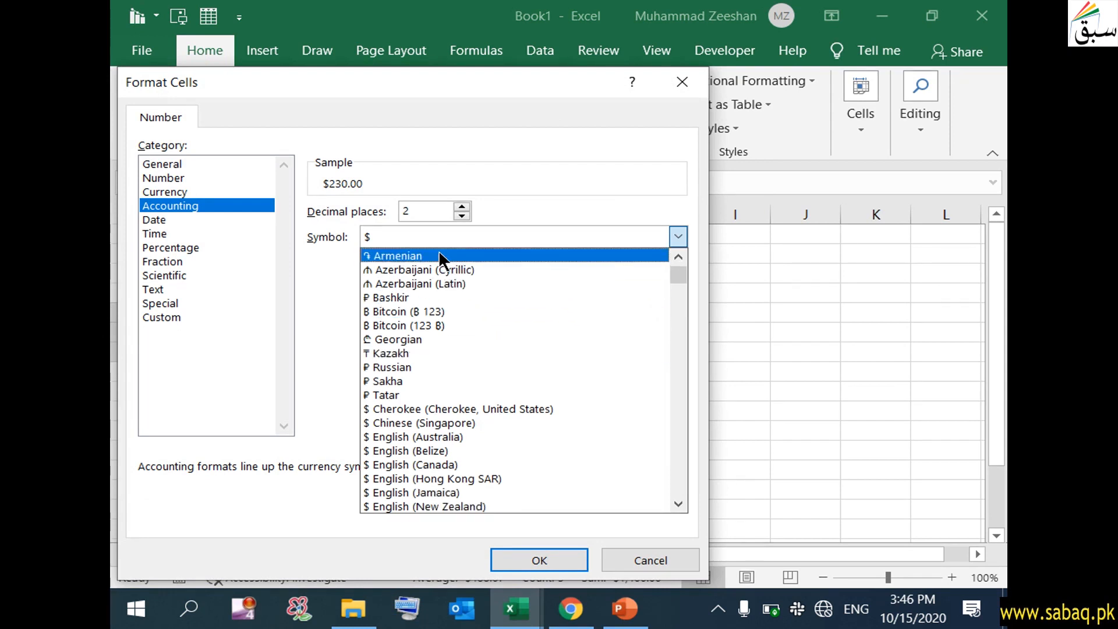
pyautogui.write('pkr')
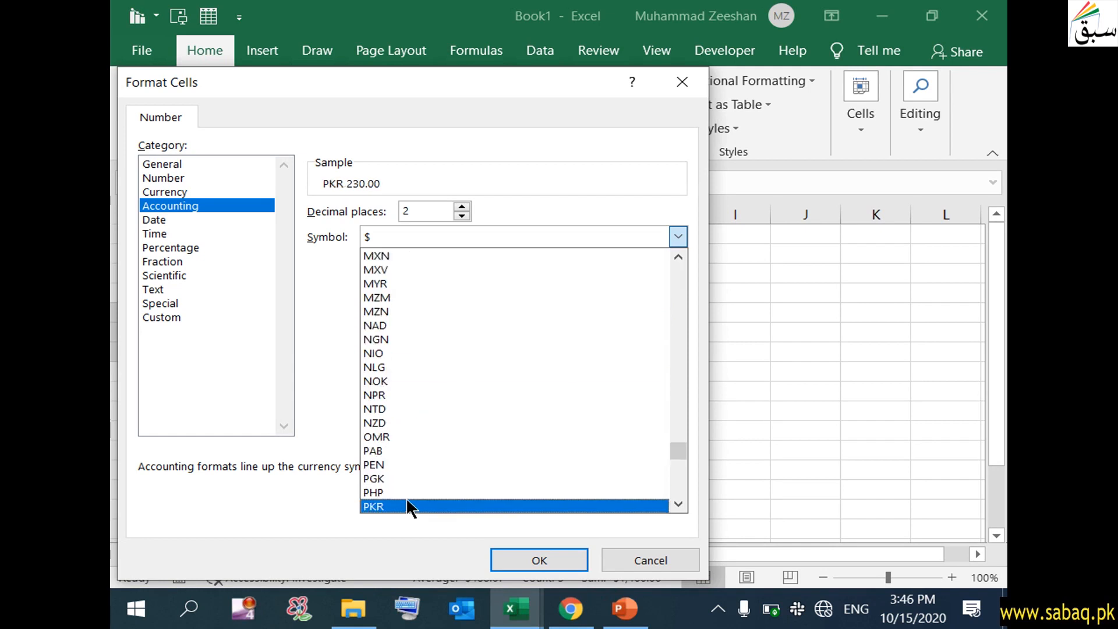
pyautogui.click(407, 502)
pyautogui.click(507, 560)
pyautogui.click(554, 430)
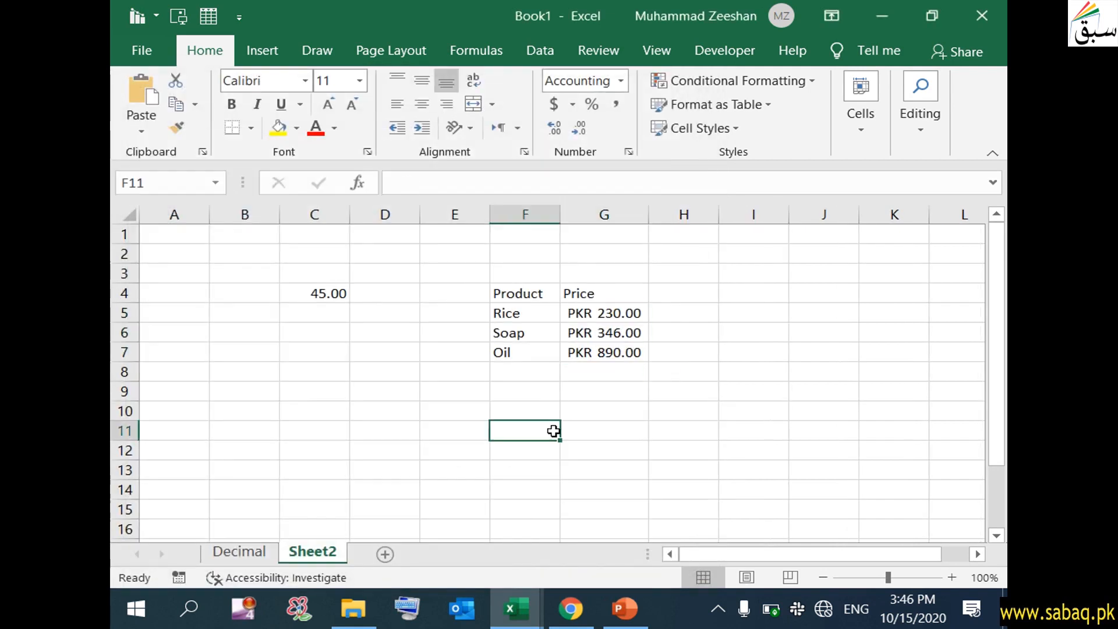
# - Enter 9/5 in cell I5 so it becomes the date 9/5/2020, shown as 5-Sep
pyautogui.click(626, 315)
pyautogui.moveTo(626, 314); pyautogui.dragTo(624, 351)
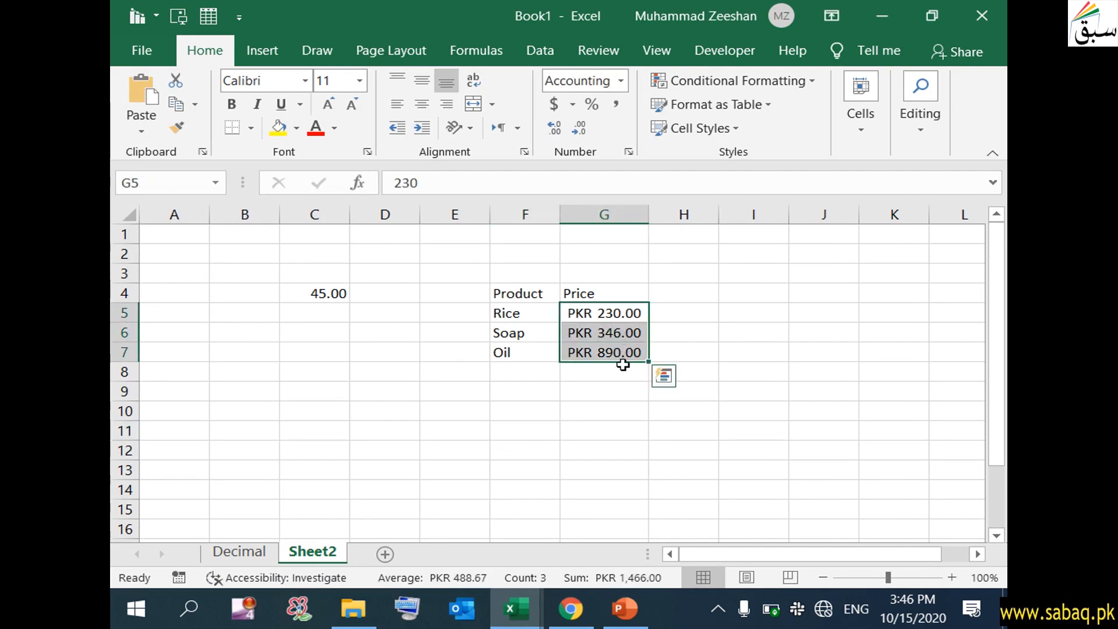
pyautogui.click(611, 408)
pyautogui.moveTo(610, 310); pyautogui.dragTo(616, 352)
pyautogui.click(733, 274)
pyautogui.click(742, 299)
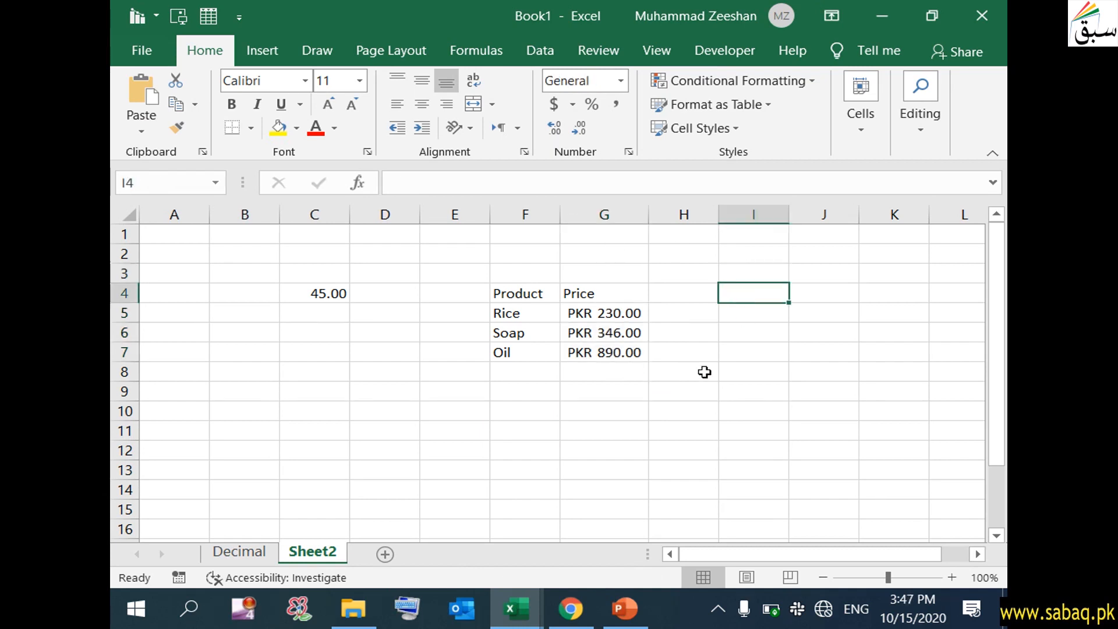
pyautogui.doubleClick(760, 314)
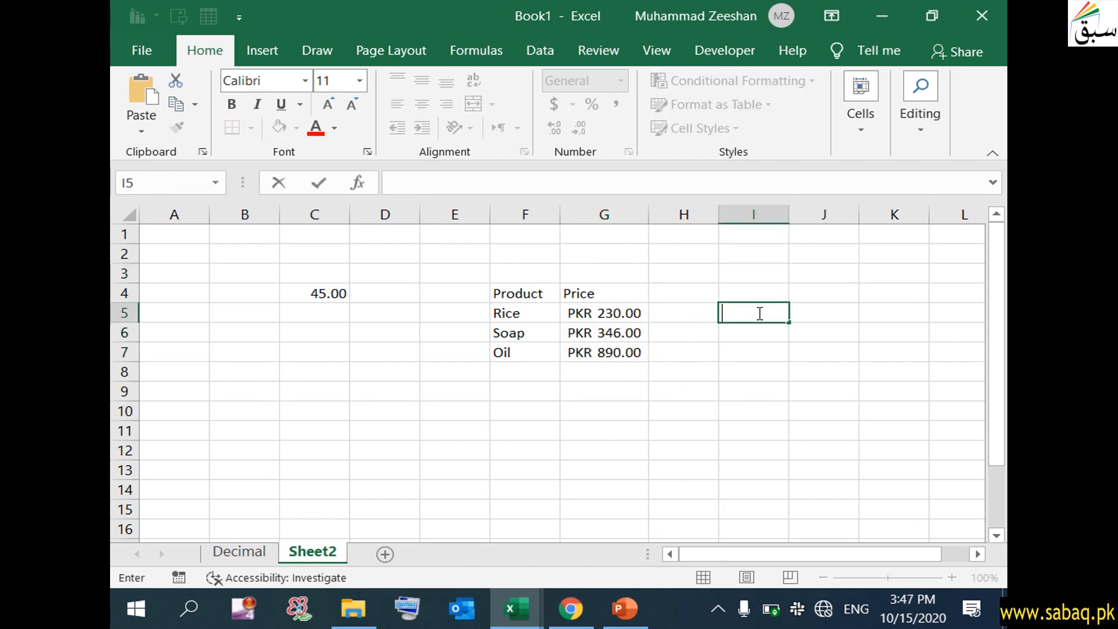
pyautogui.write('9/5')
pyautogui.click(881, 382)
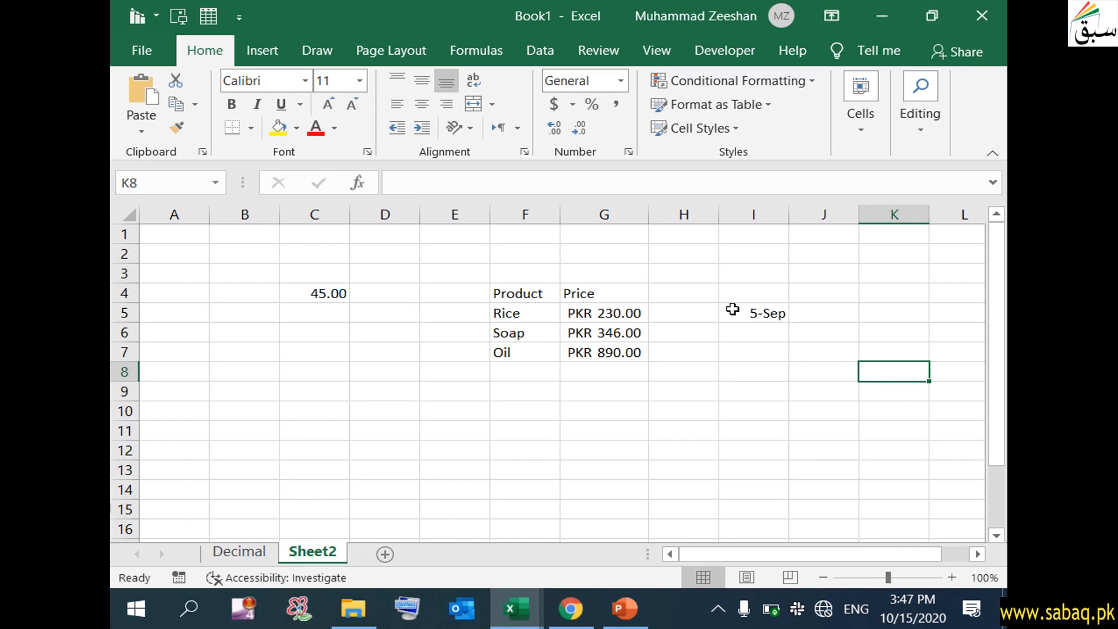
pyautogui.click(752, 318)
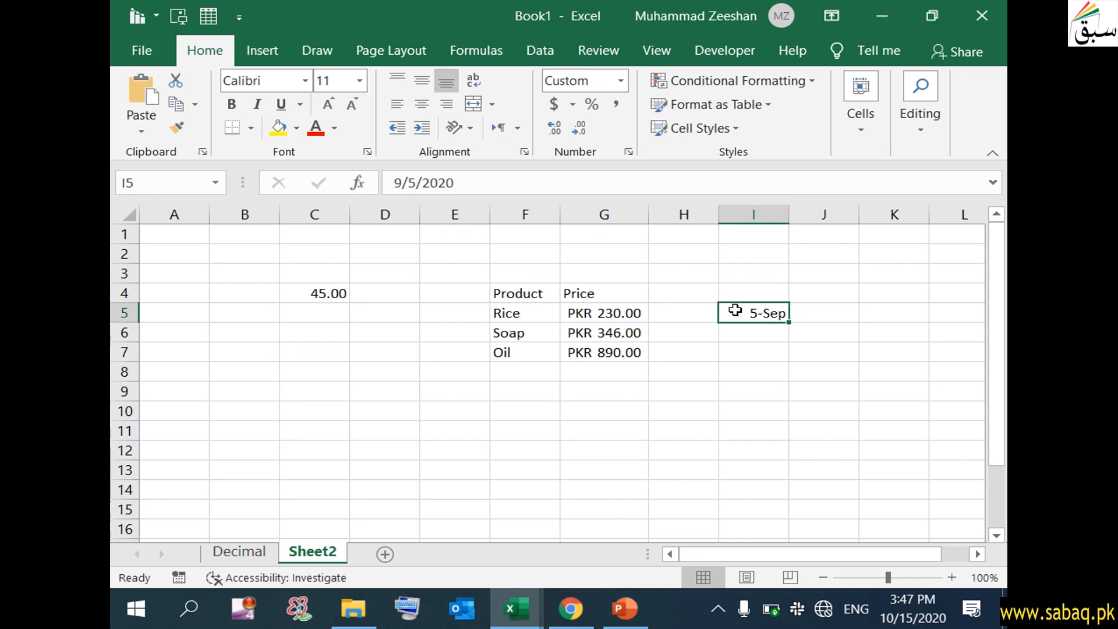
pyautogui.click(229, 309)
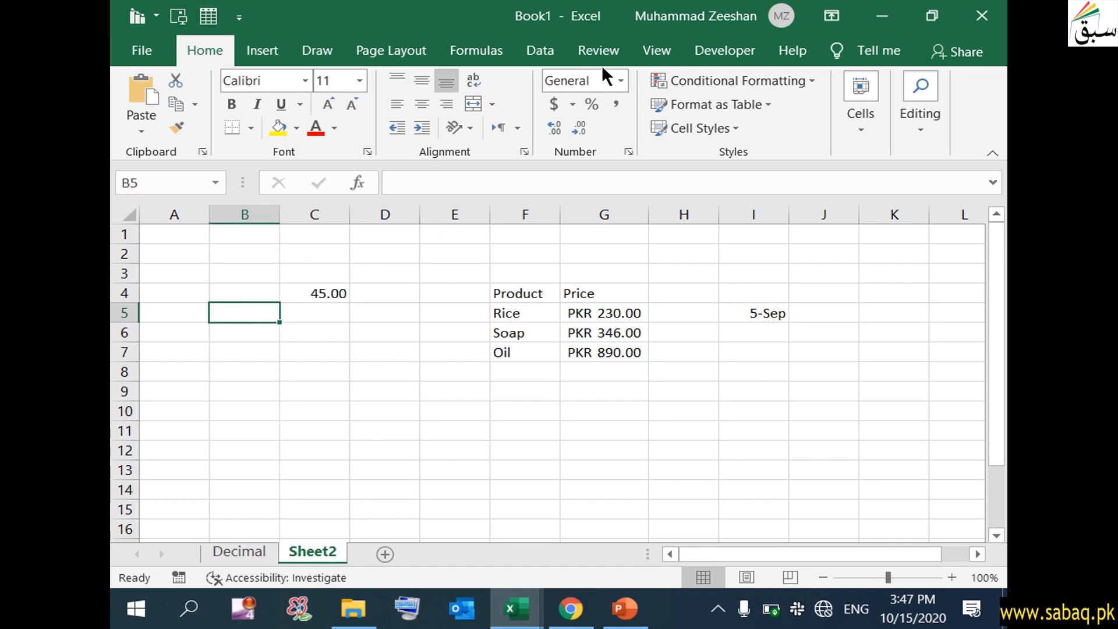
# - Format B5 as Fraction and enter 9/5, so it shows 1 4/5 (1.8)
pyautogui.click(621, 80)
pyautogui.scroll(-1, 665, 359)
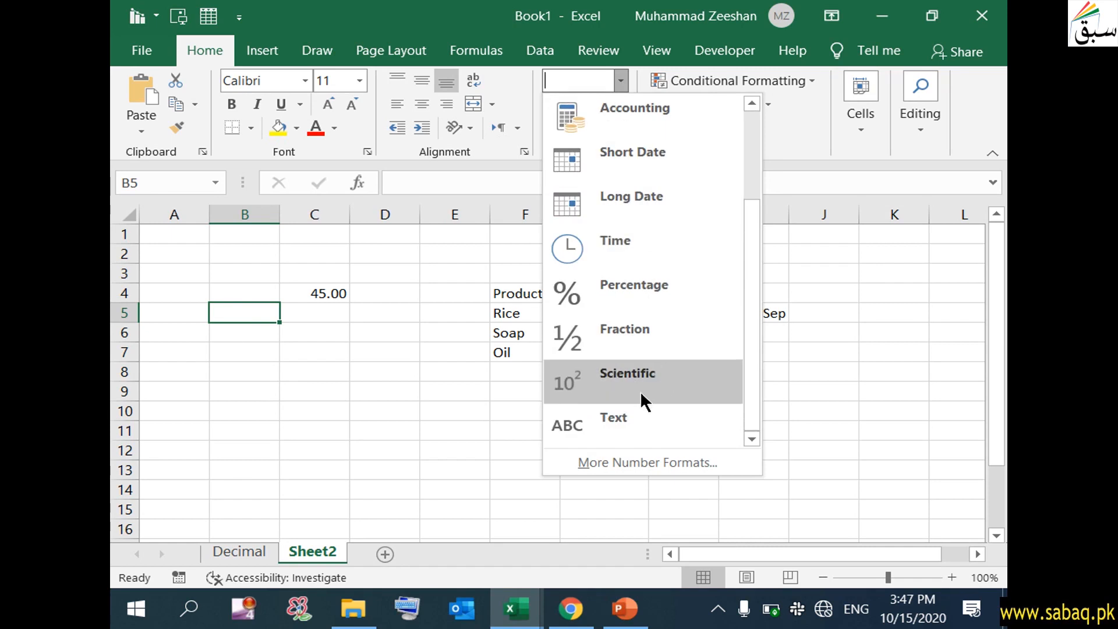
pyautogui.click(645, 328)
pyautogui.doubleClick(257, 312)
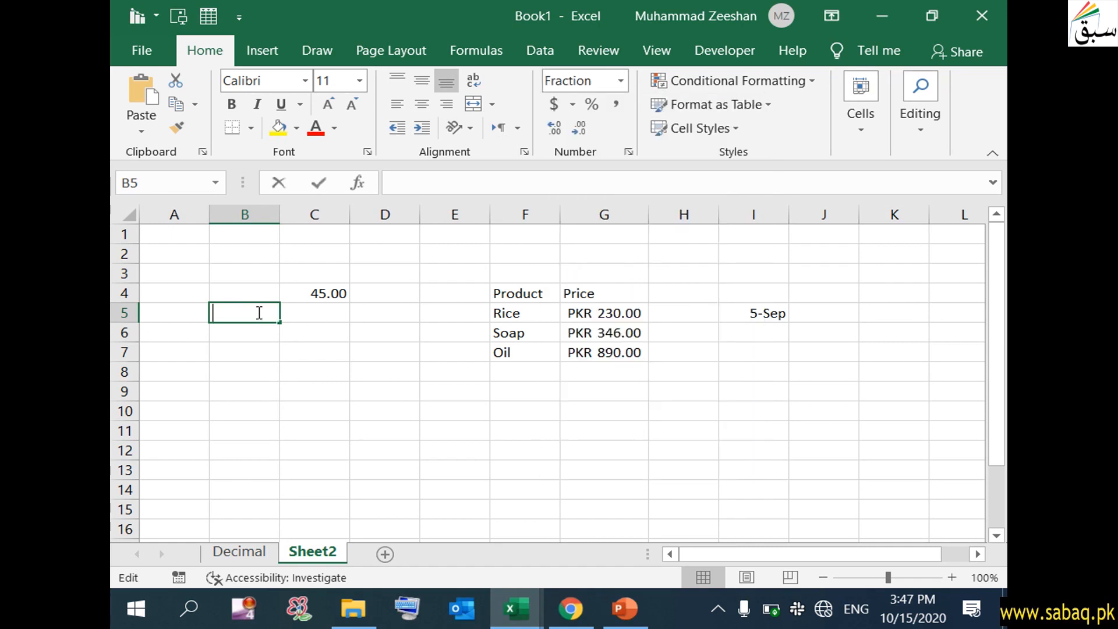
pyautogui.write('9/5')
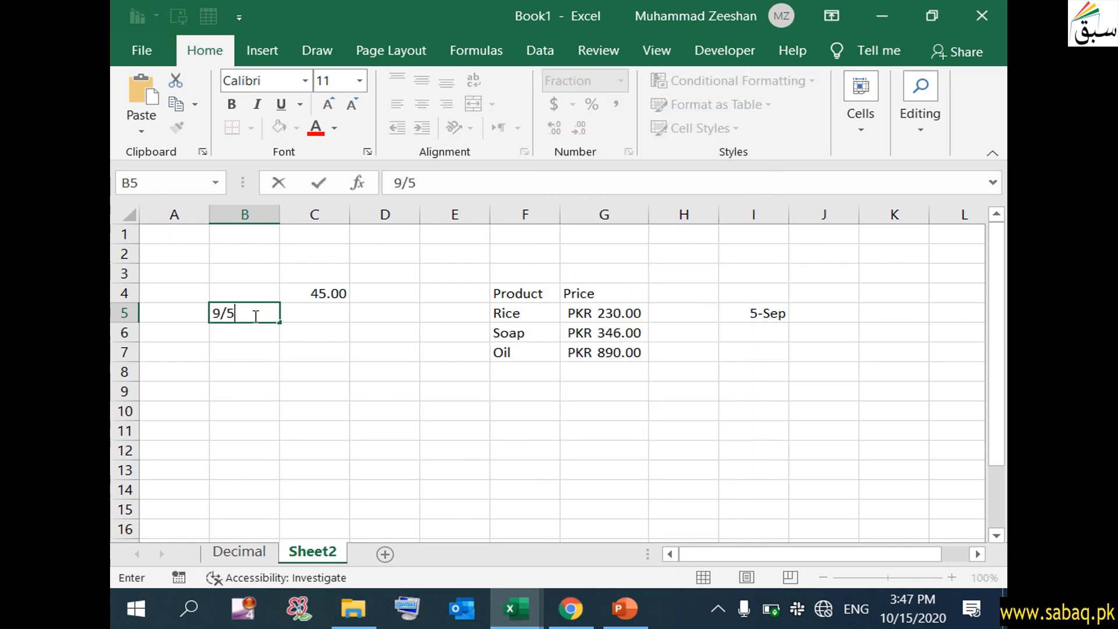
pyautogui.click(265, 408)
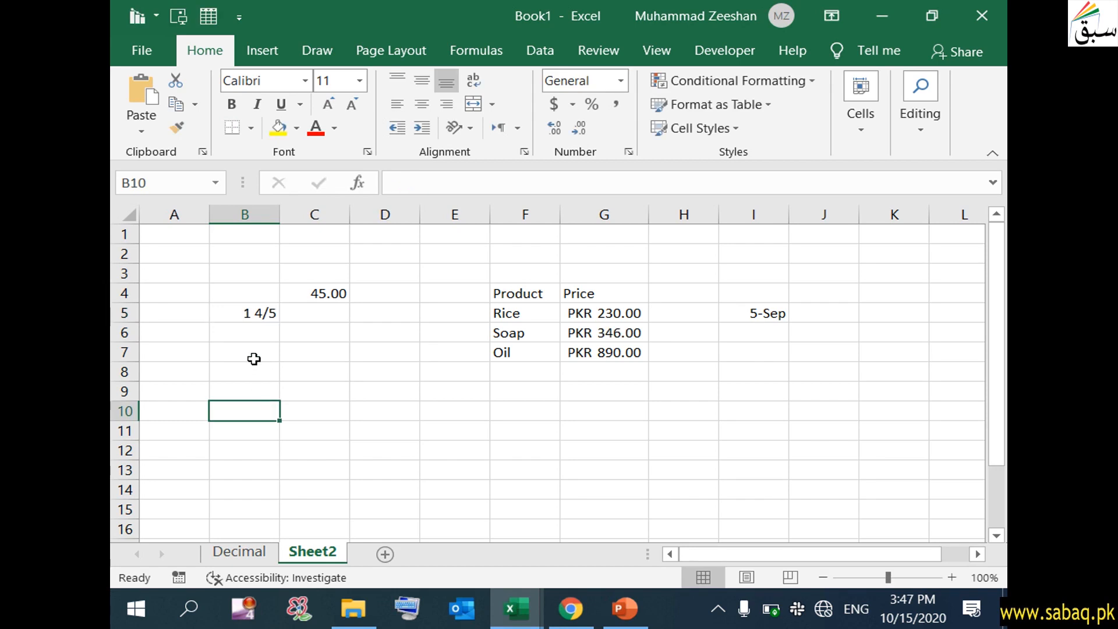
pyautogui.click(257, 315)
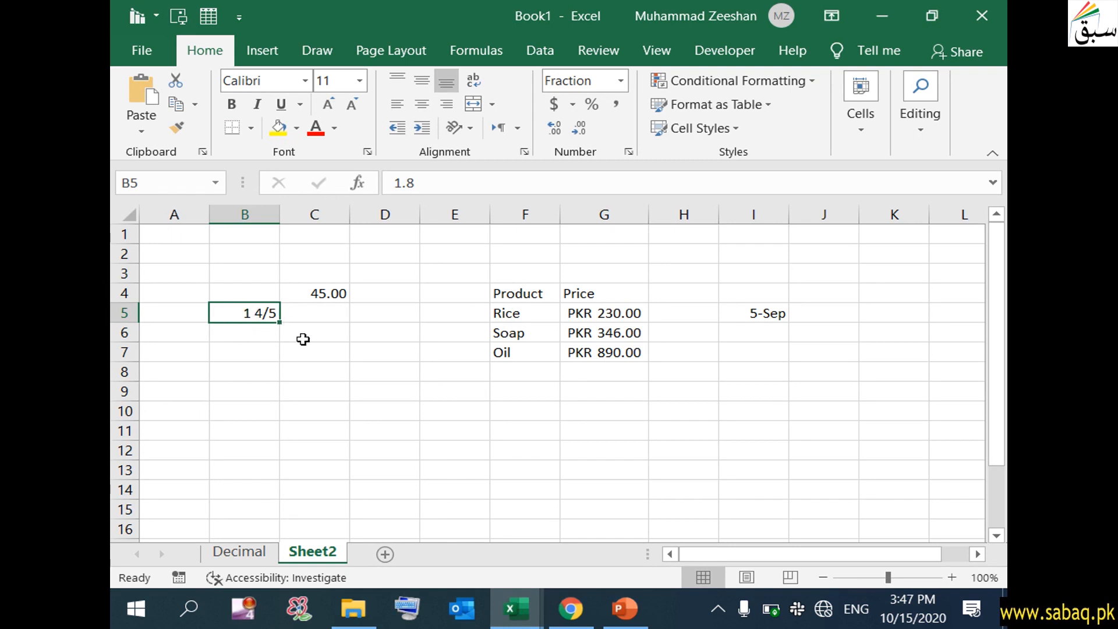
# - Begin entering the date 1/1/2020 in cell K1
pyautogui.click(314, 371)
pyautogui.click(620, 80)
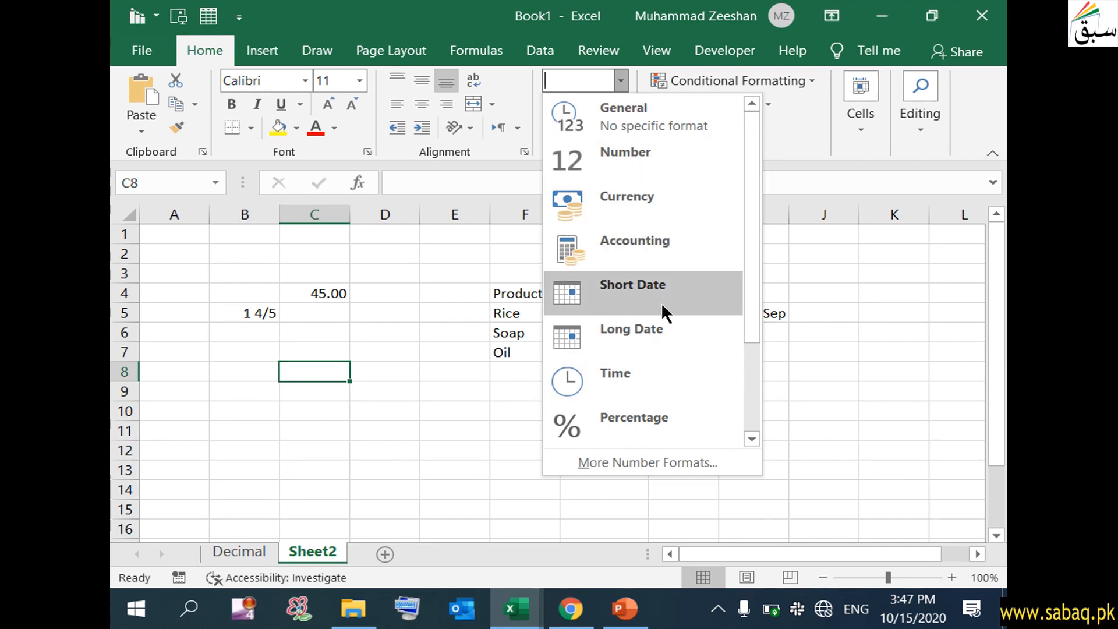
pyautogui.click(450, 454)
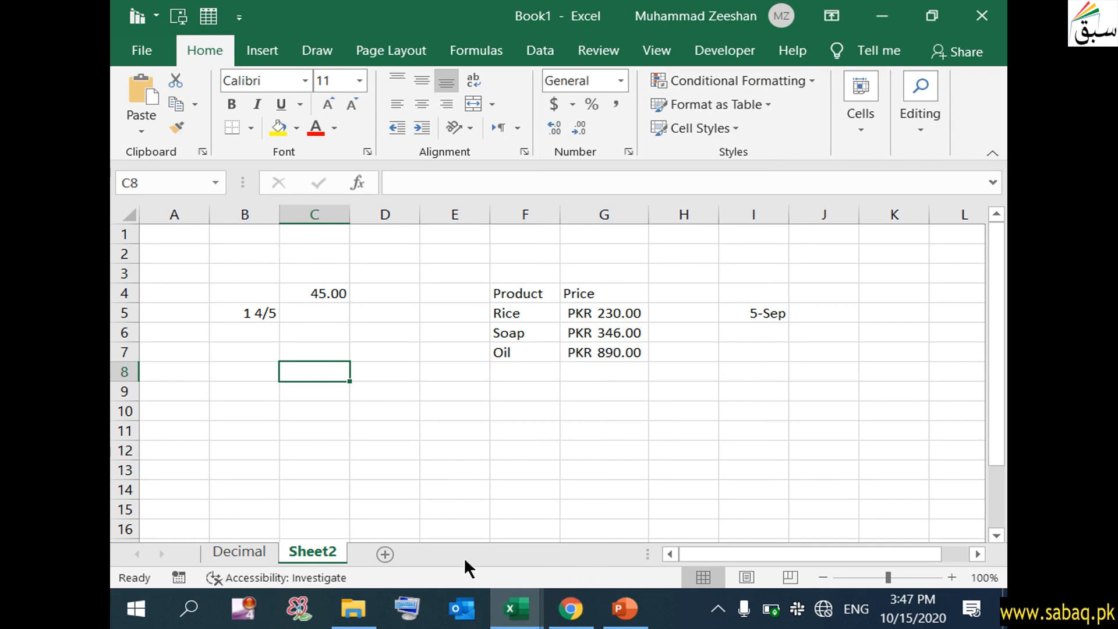
pyautogui.click(694, 373)
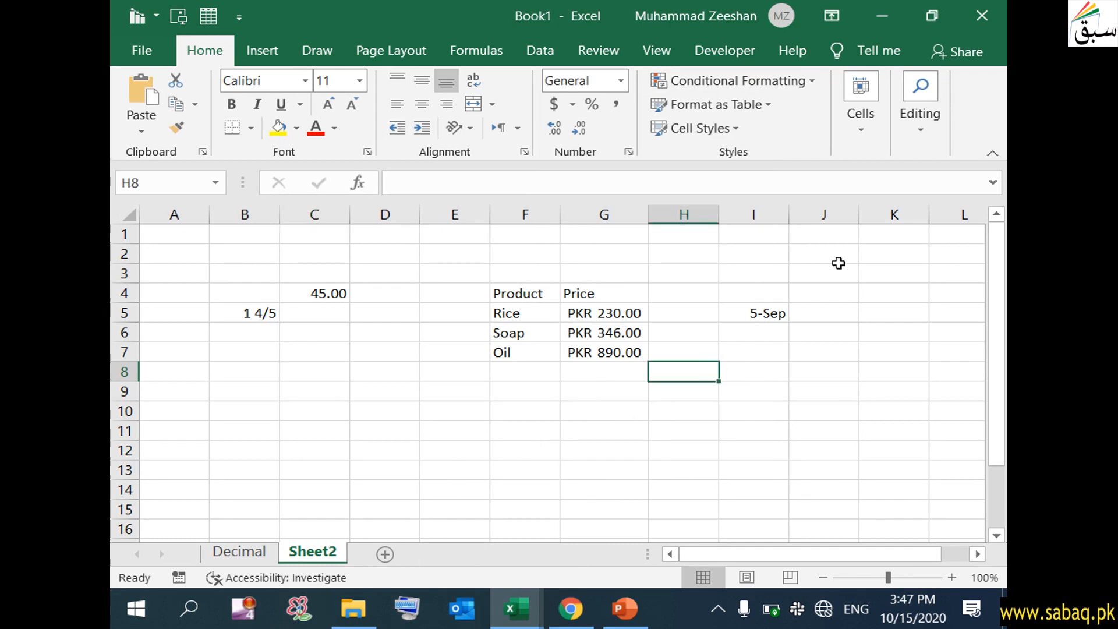
pyautogui.click(895, 239)
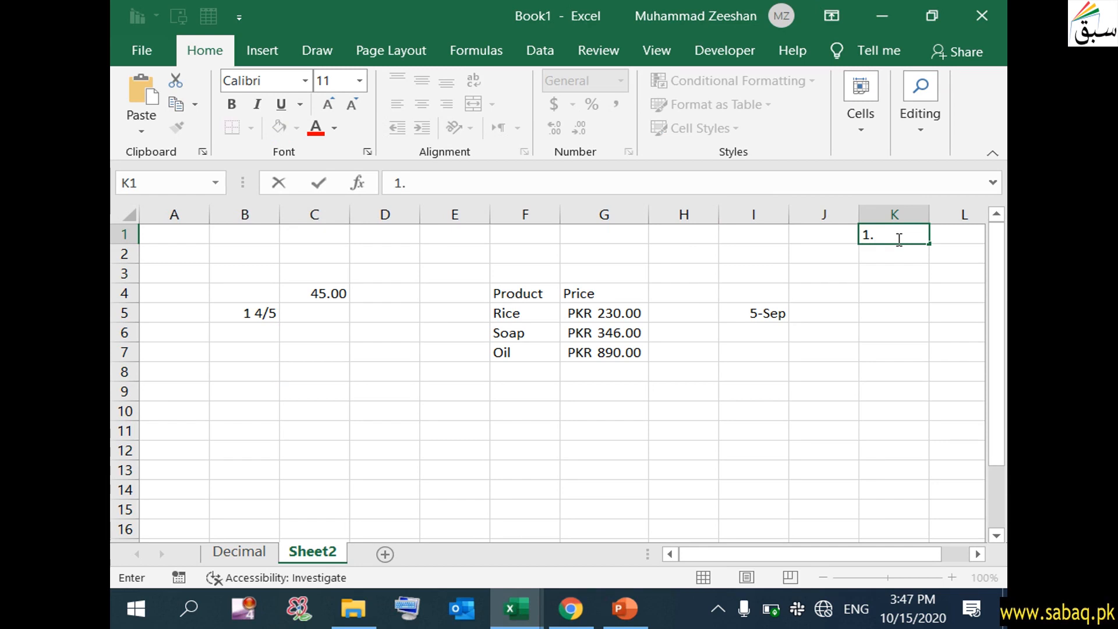
pyautogui.write('1/2020')
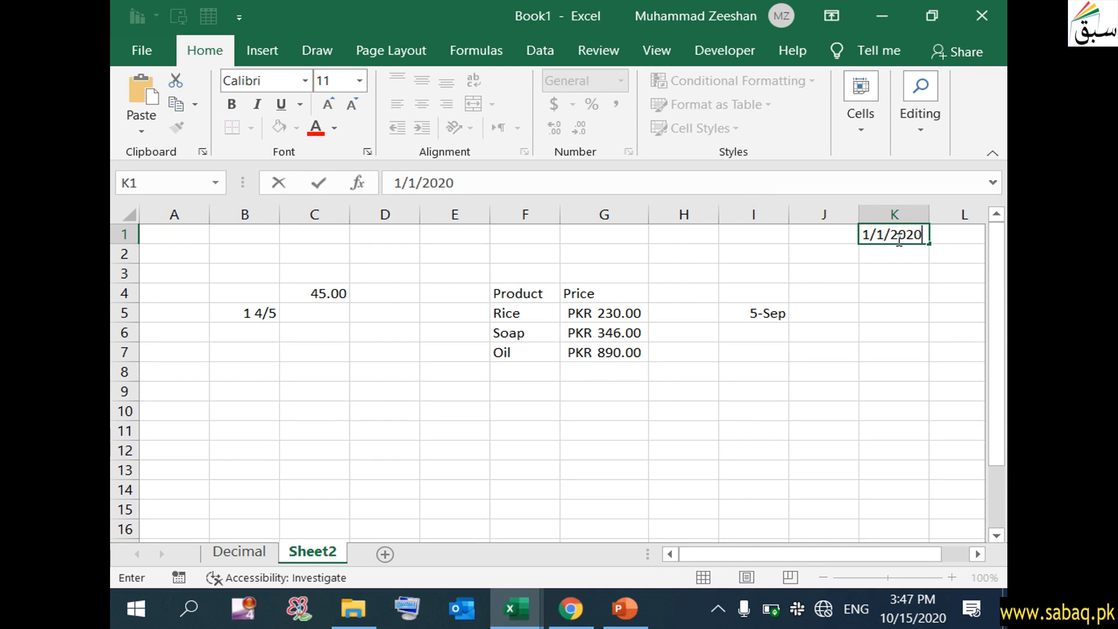
# - Show K1's date in Long Date format as Wednesday, January 1, 2020
pyautogui.click(904, 312)
pyautogui.click(904, 230)
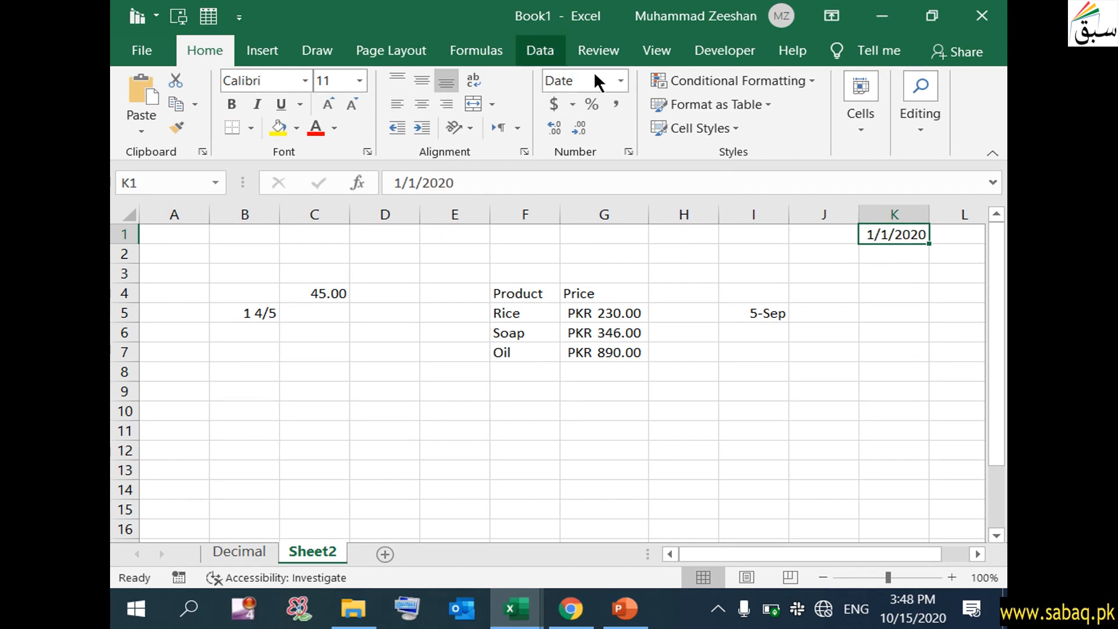
pyautogui.click(620, 80)
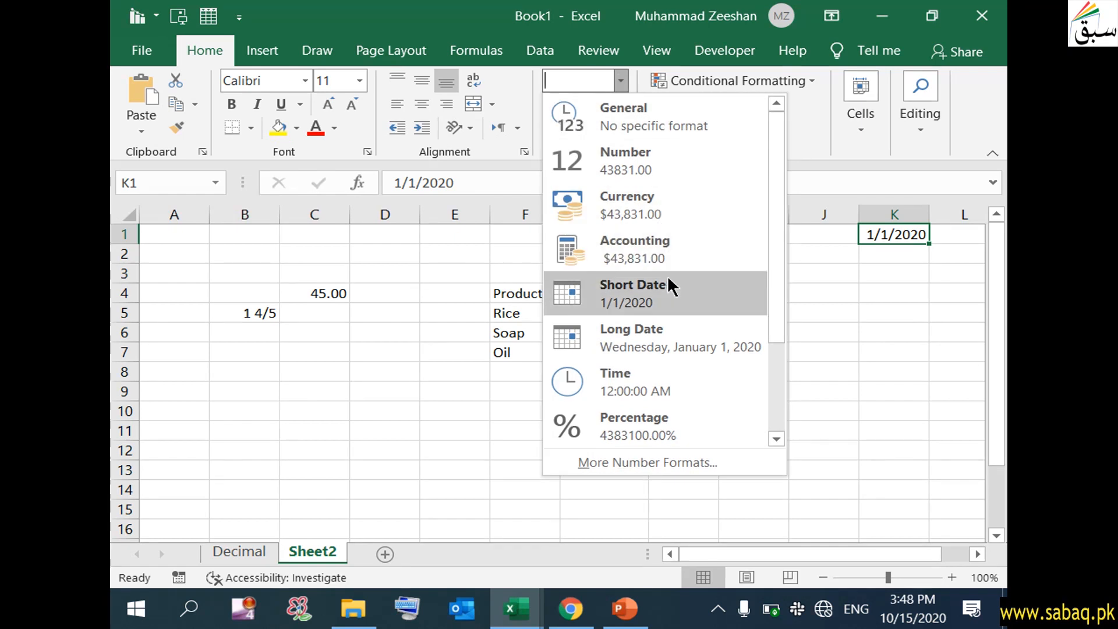
pyautogui.click(674, 335)
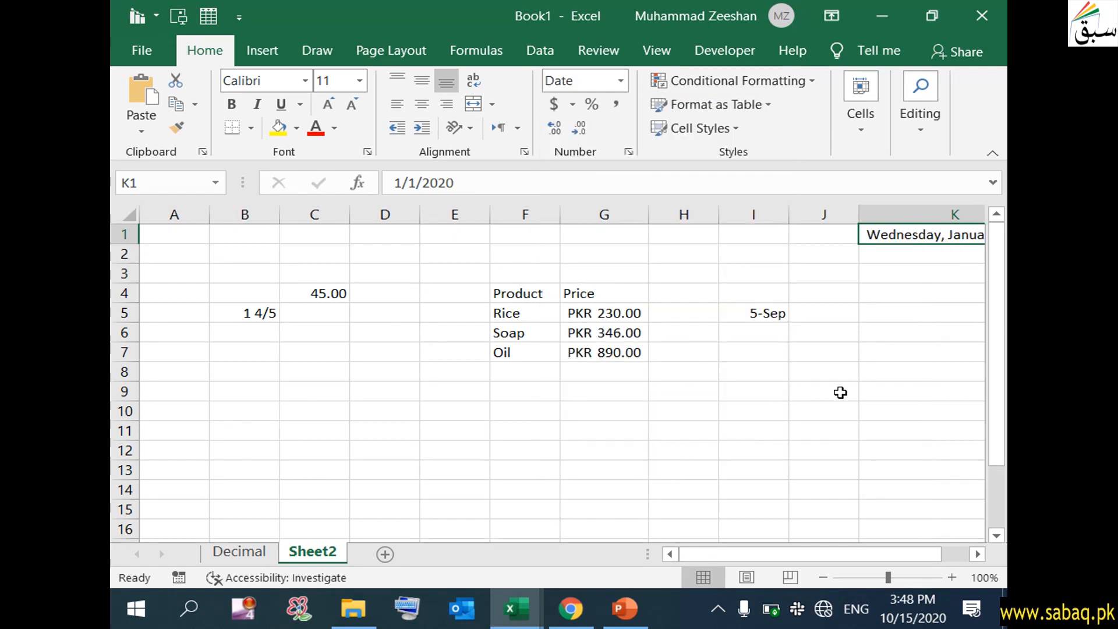
pyautogui.moveTo(836, 554); pyautogui.dragTo(868, 554)
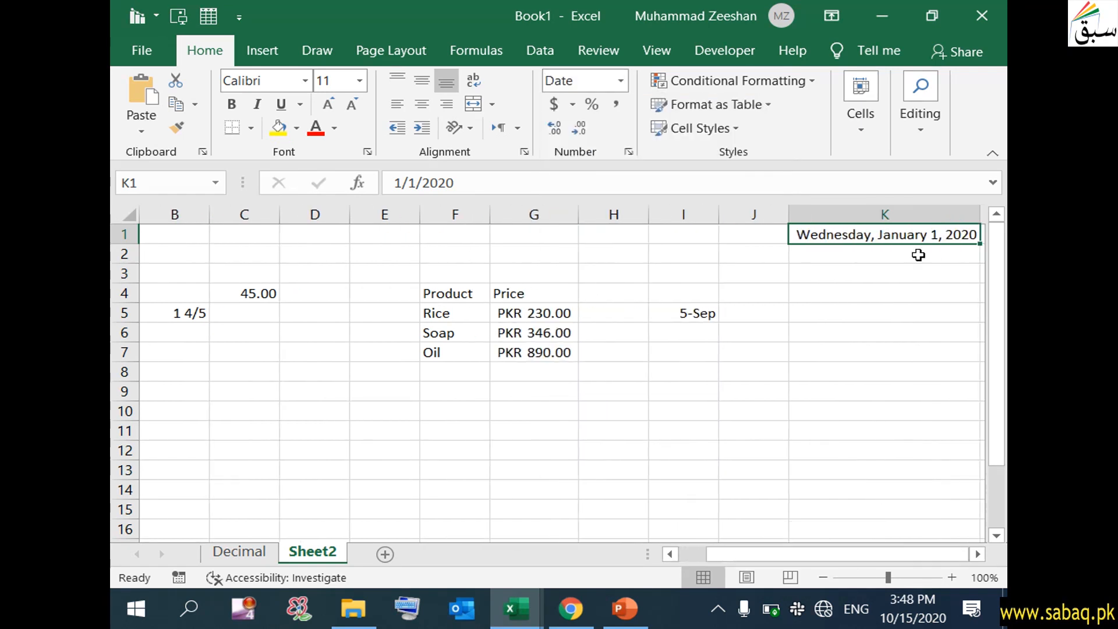
# - Auto-fill consecutive dates from K1 down to K13 (Monday, January 13, 2020)
pyautogui.click(855, 247)
pyautogui.click(861, 235)
pyautogui.moveTo(981, 243); pyautogui.dragTo(967, 463)
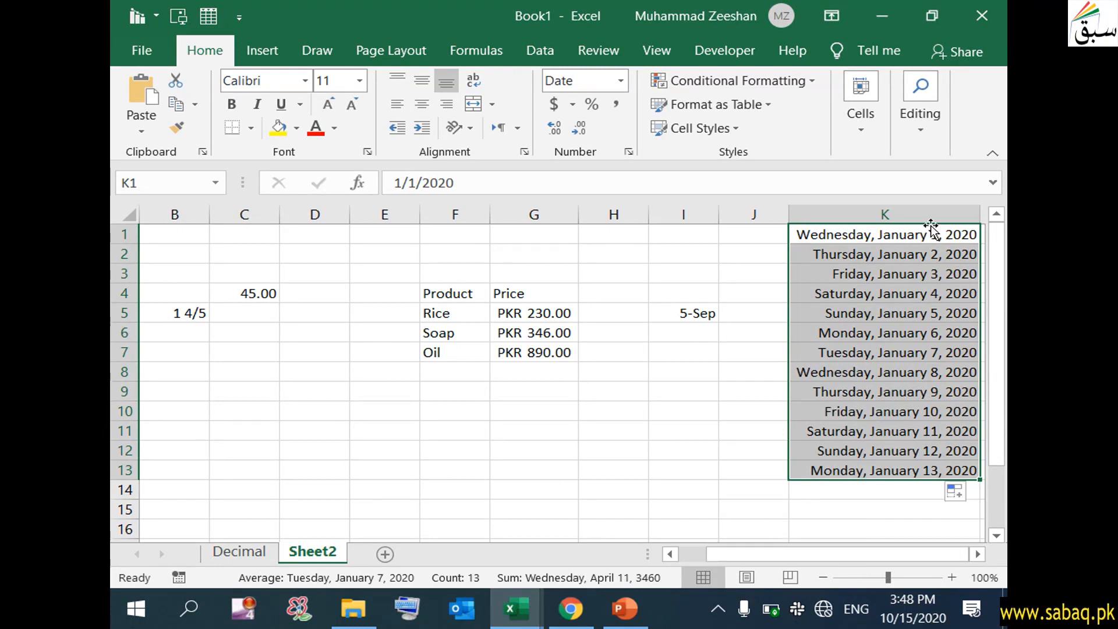
pyautogui.click(953, 275)
pyautogui.moveTo(956, 236); pyautogui.dragTo(965, 472)
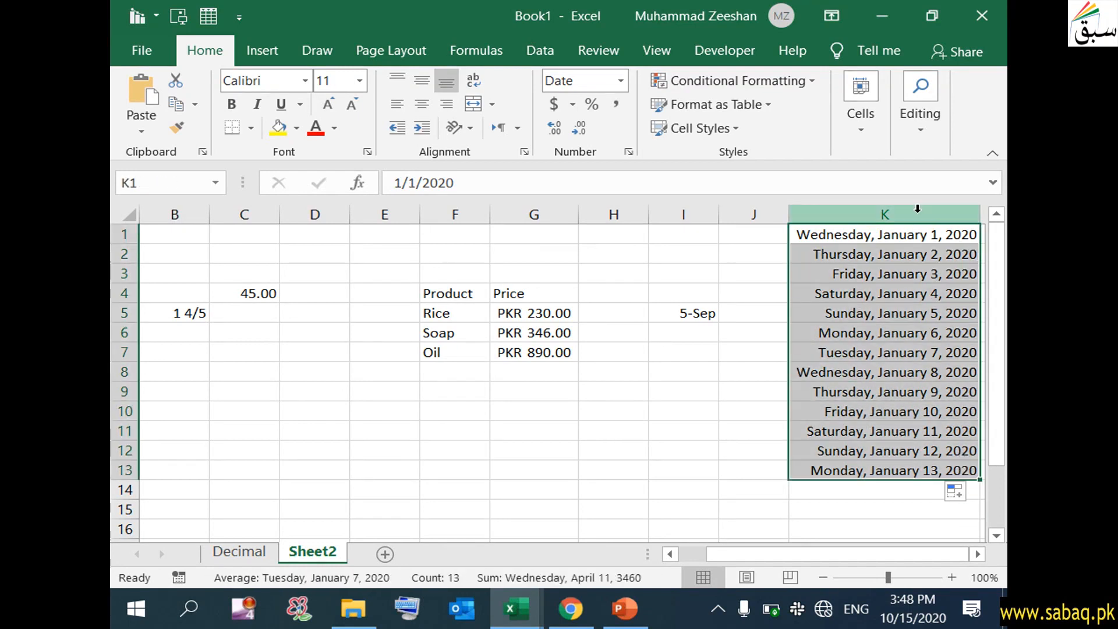
# - Apply the 3/14/12 1:30 PM date-and-time format to the column K dates
pyautogui.click(630, 152)
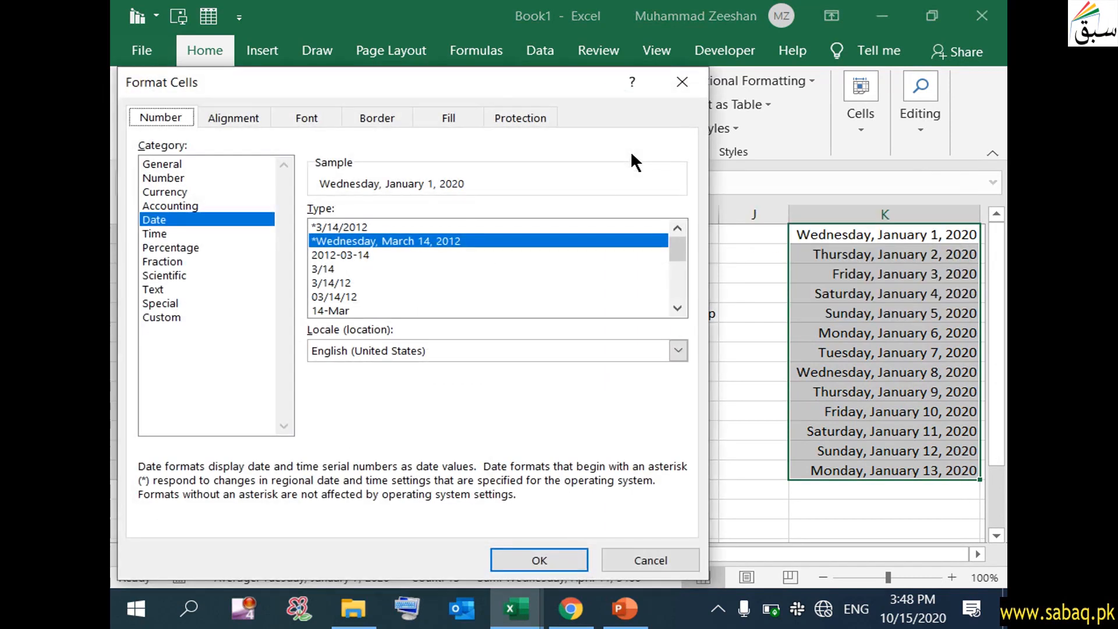
pyautogui.moveTo(485, 81); pyautogui.dragTo(505, 38)
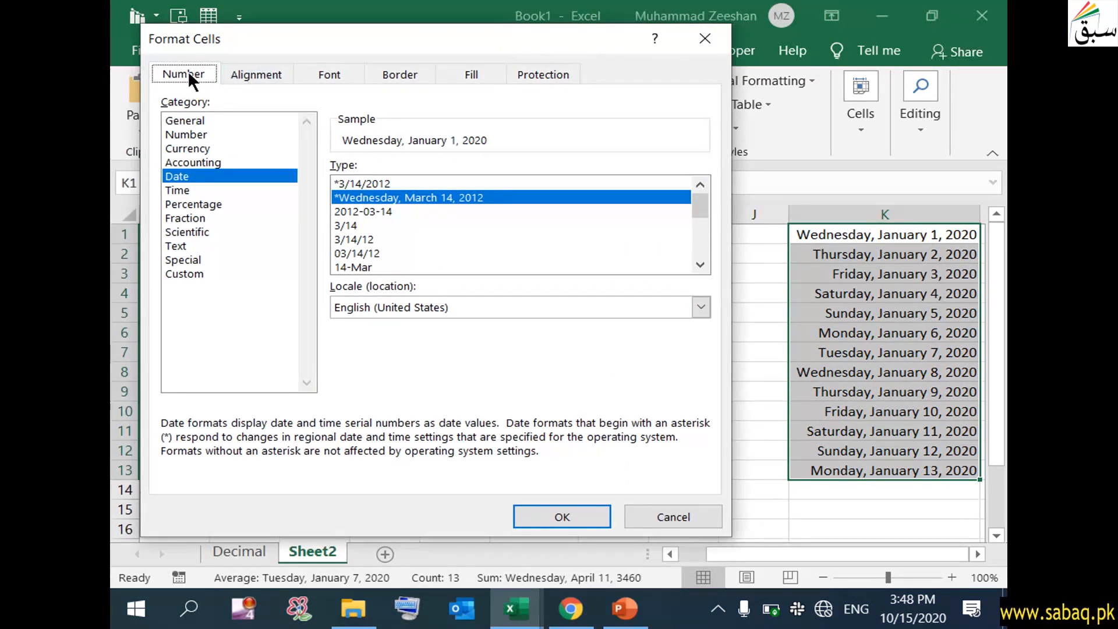
pyautogui.click(194, 176)
pyautogui.moveTo(700, 199); pyautogui.dragTo(705, 233)
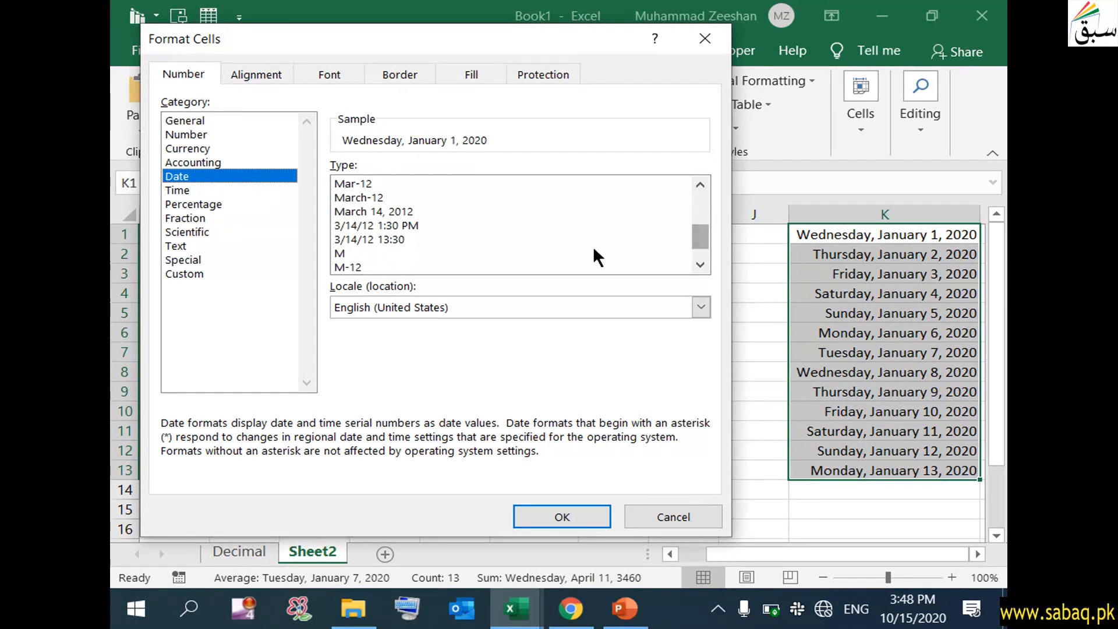
pyautogui.click(400, 227)
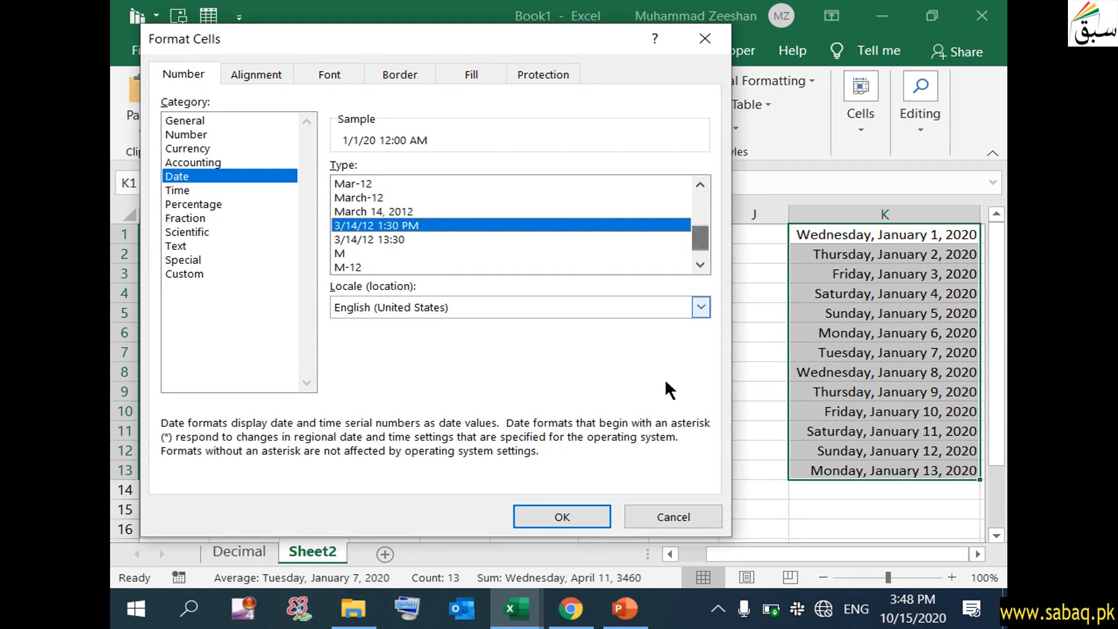
pyautogui.click(598, 513)
pyautogui.click(791, 496)
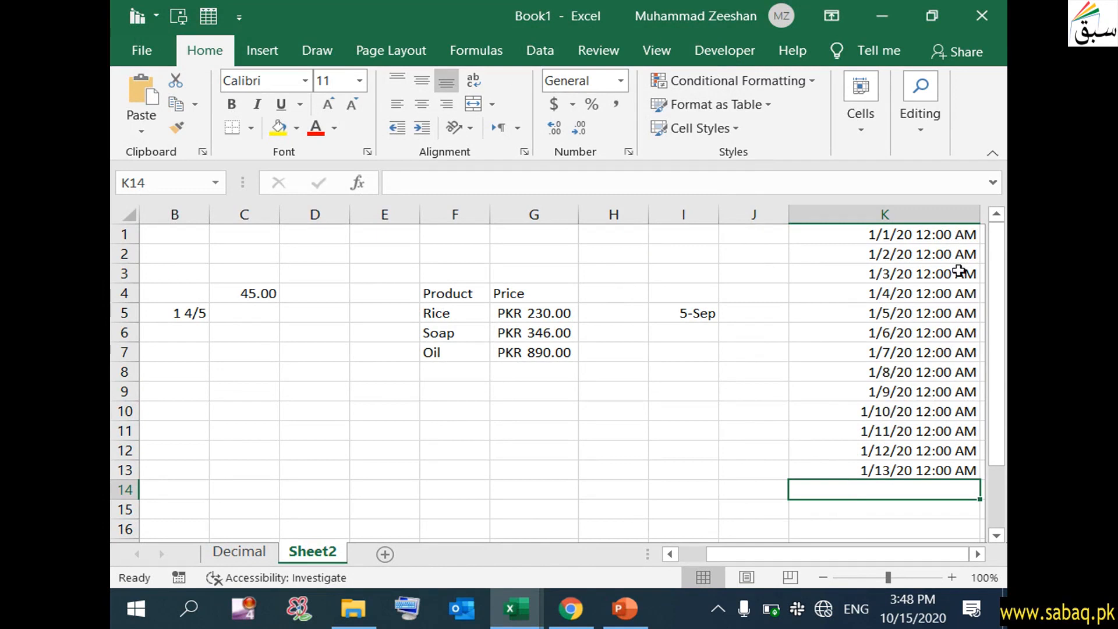
# - Switch K1:K13 to Short Date, showing 1/1/2020 through 1/13/2020
pyautogui.moveTo(934, 238); pyautogui.dragTo(935, 292)
pyautogui.click(778, 396)
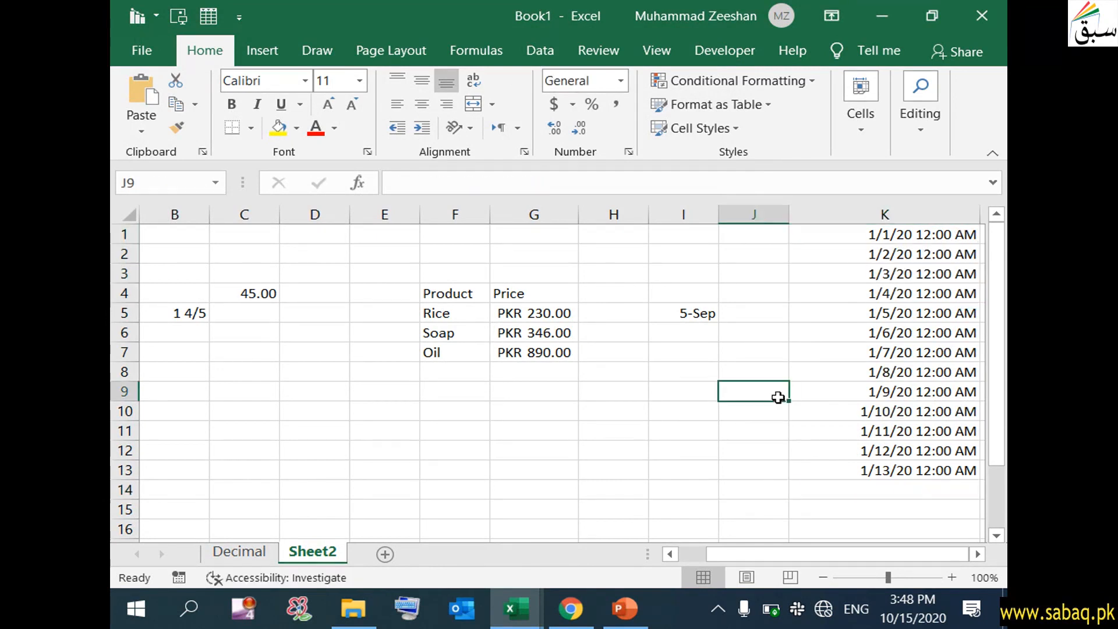
pyautogui.moveTo(907, 240); pyautogui.dragTo(932, 471)
pyautogui.click(621, 82)
pyautogui.click(625, 280)
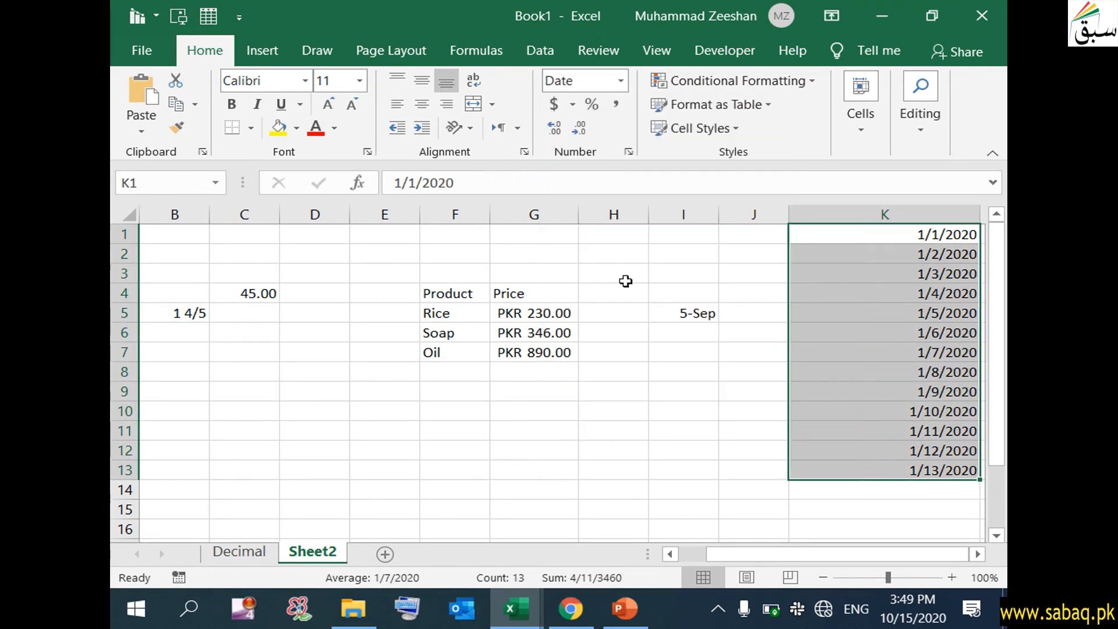
pyautogui.click(815, 394)
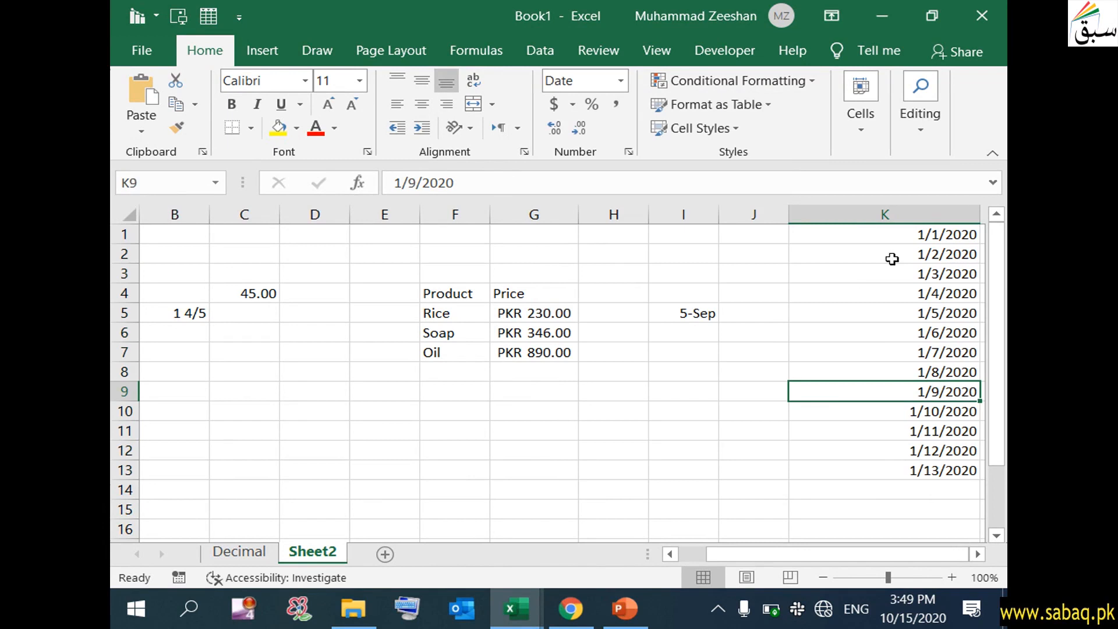
pyautogui.click(837, 327)
pyautogui.click(767, 317)
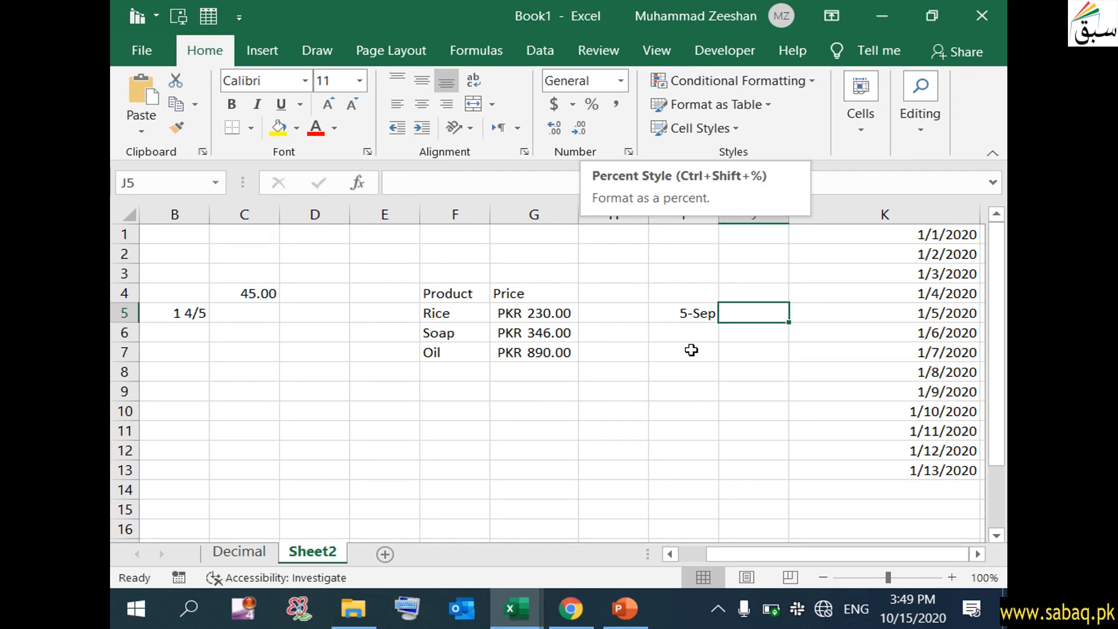
pyautogui.click(666, 370)
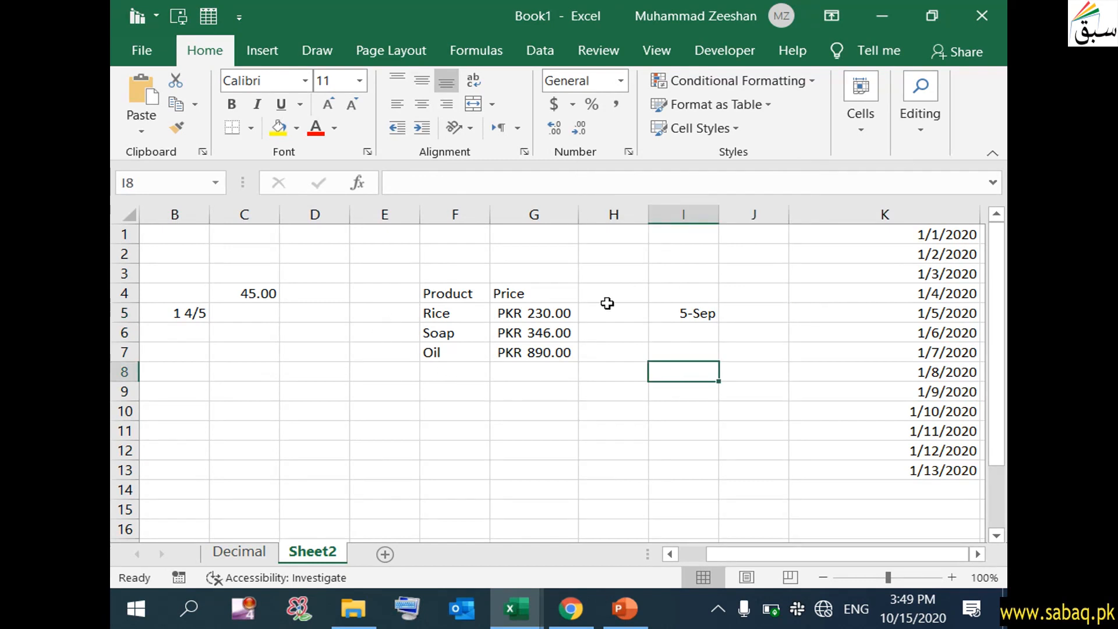
# - Add a Tax heading in H4 and enter 6% for Rice in H5
pyautogui.doubleClick(639, 296)
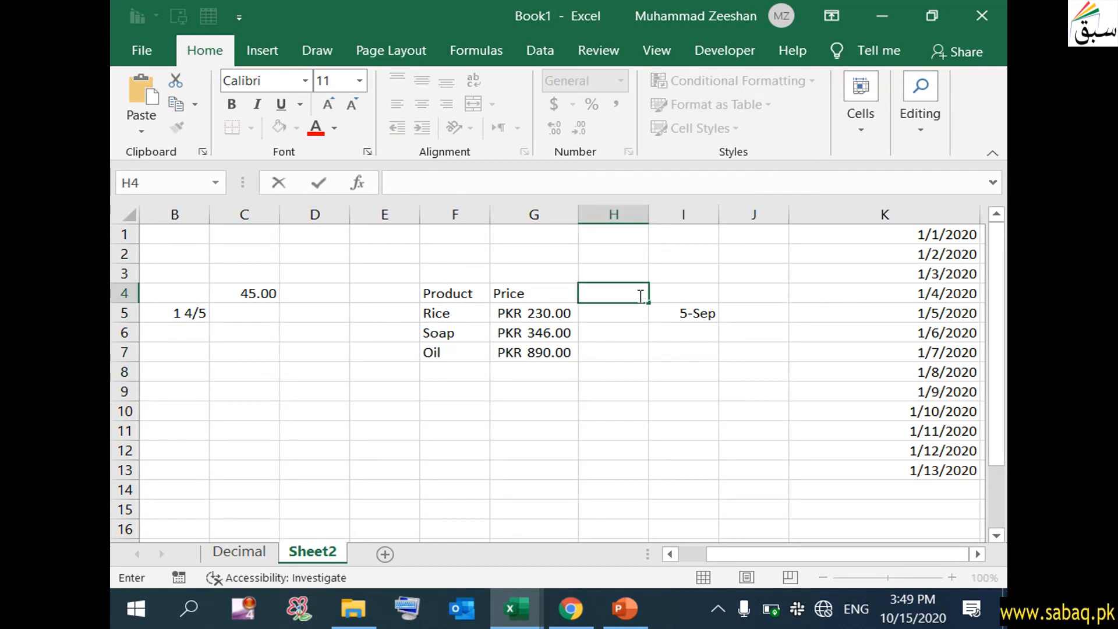
pyautogui.write('Tax')
pyautogui.click(580, 465)
pyautogui.click(552, 315)
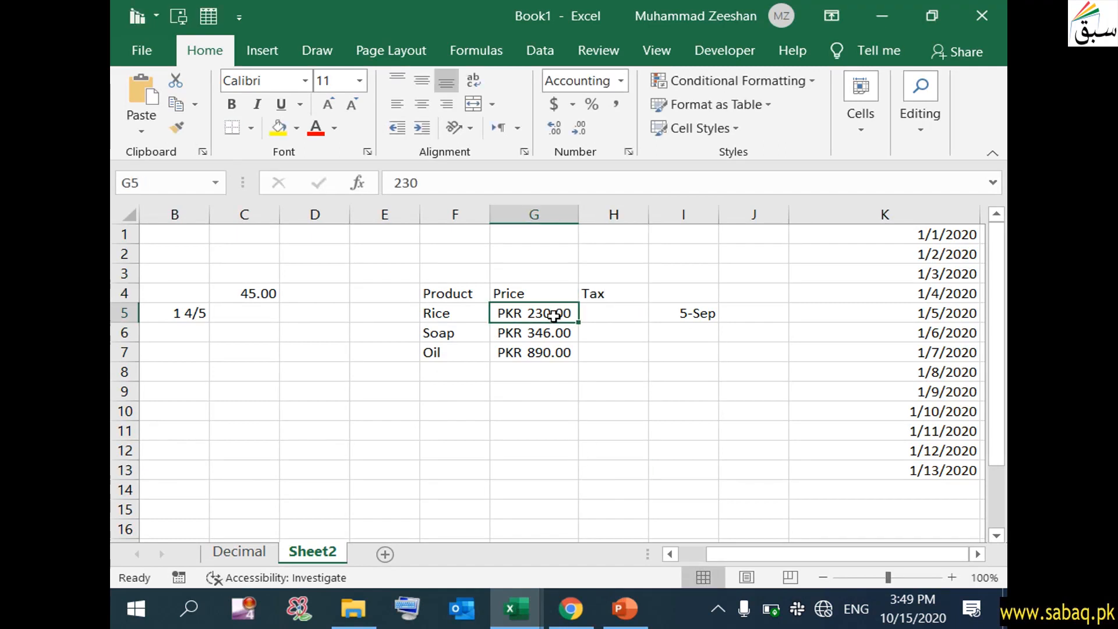
pyautogui.click(447, 318)
pyautogui.click(544, 318)
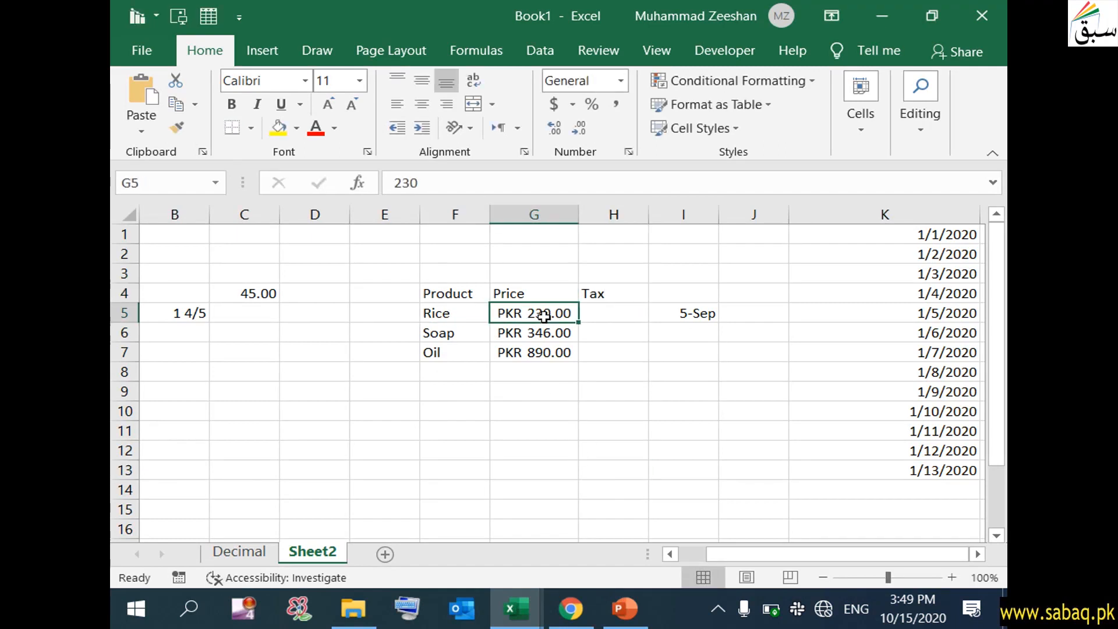
pyautogui.click(609, 315)
pyautogui.doubleClick(611, 315)
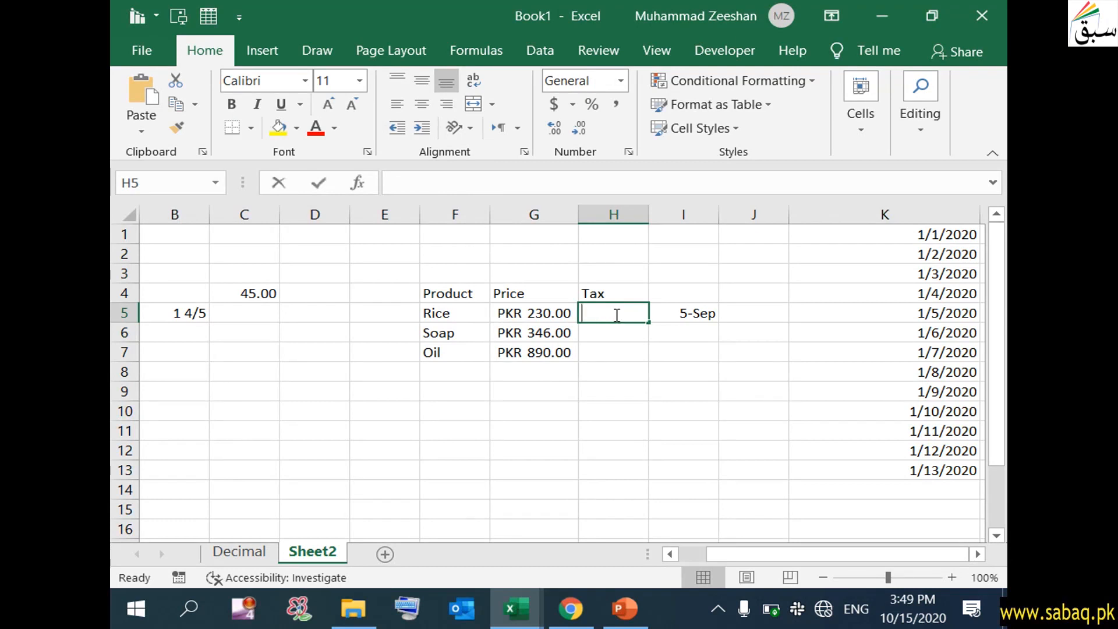
pyautogui.write('6')
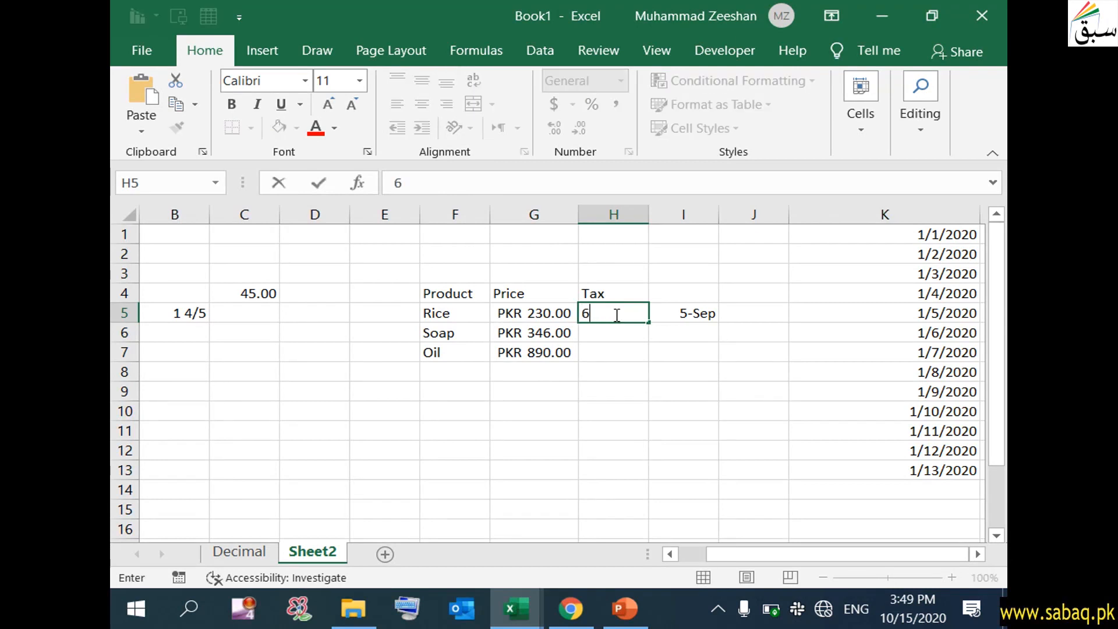
pyautogui.write('%')
pyautogui.click(613, 390)
# - Enter 0.08 as Soap's tax in cell H6
pyautogui.click(628, 318)
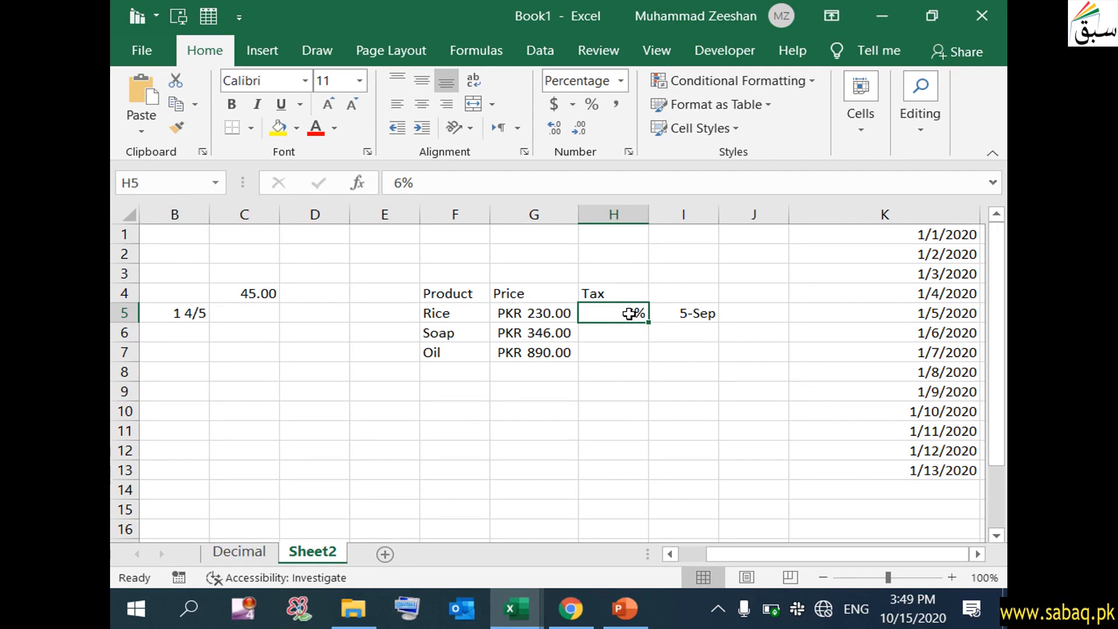
pyautogui.click(629, 353)
pyautogui.click(629, 312)
pyautogui.click(629, 335)
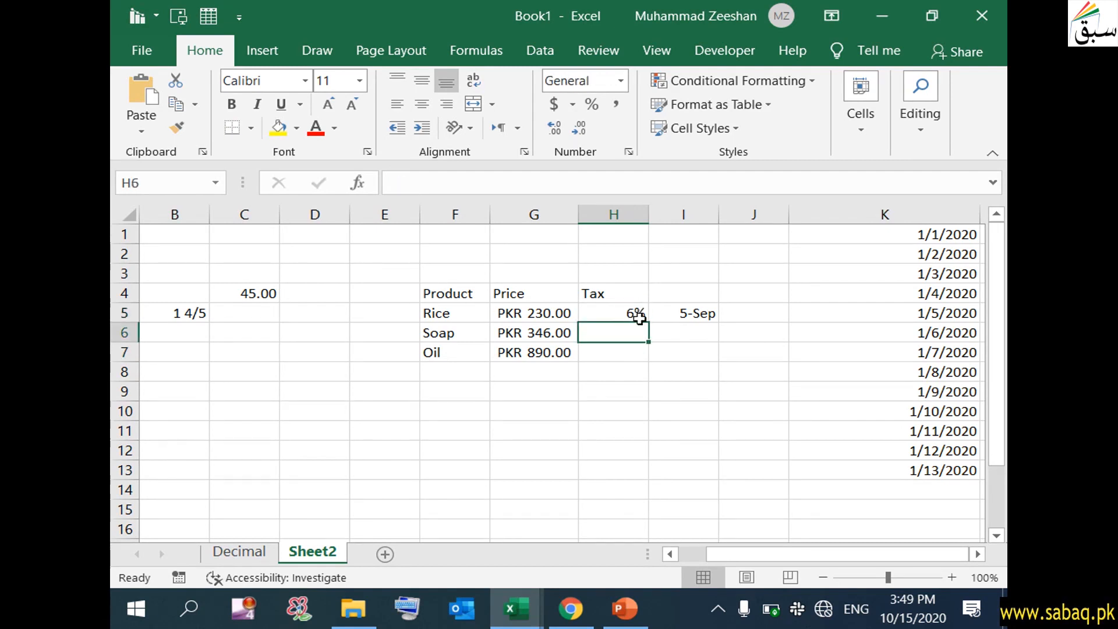
pyautogui.doubleClick(635, 333)
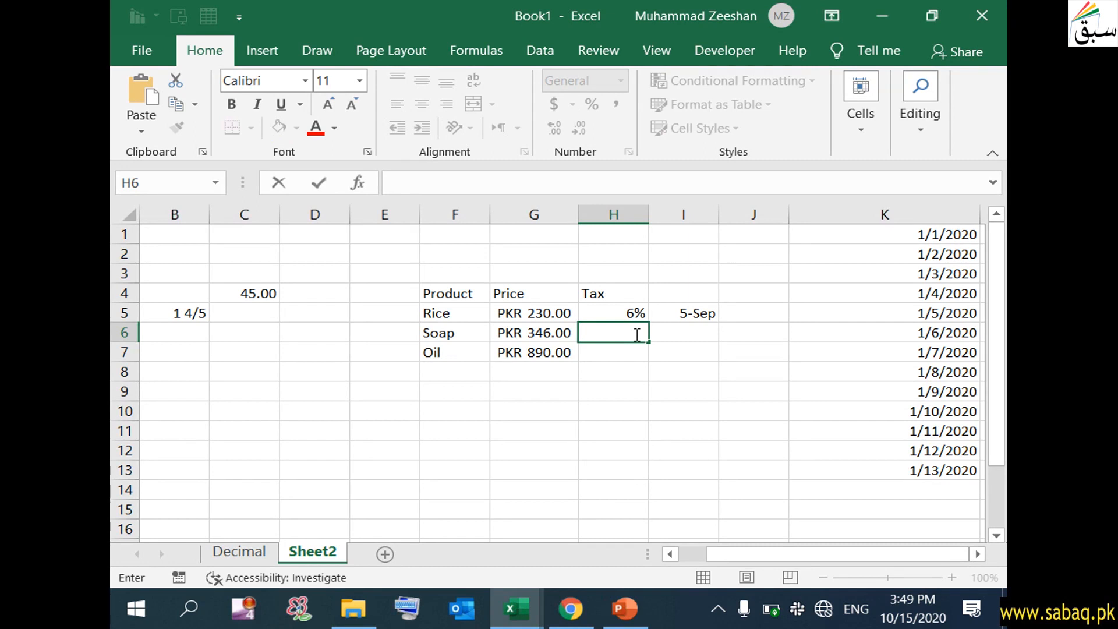
pyautogui.write('0.08')
# - Enter 0.08 as Soap's tax in H6 and format it as Percentage (8.00%)
pyautogui.click(613, 408)
pyautogui.click(626, 330)
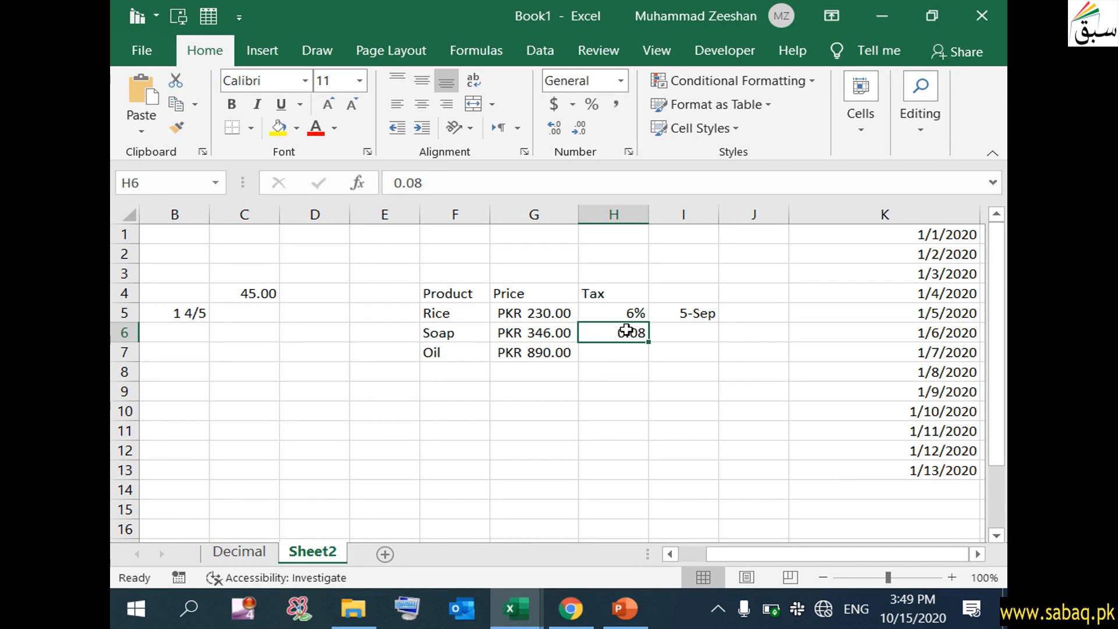
pyautogui.click(621, 82)
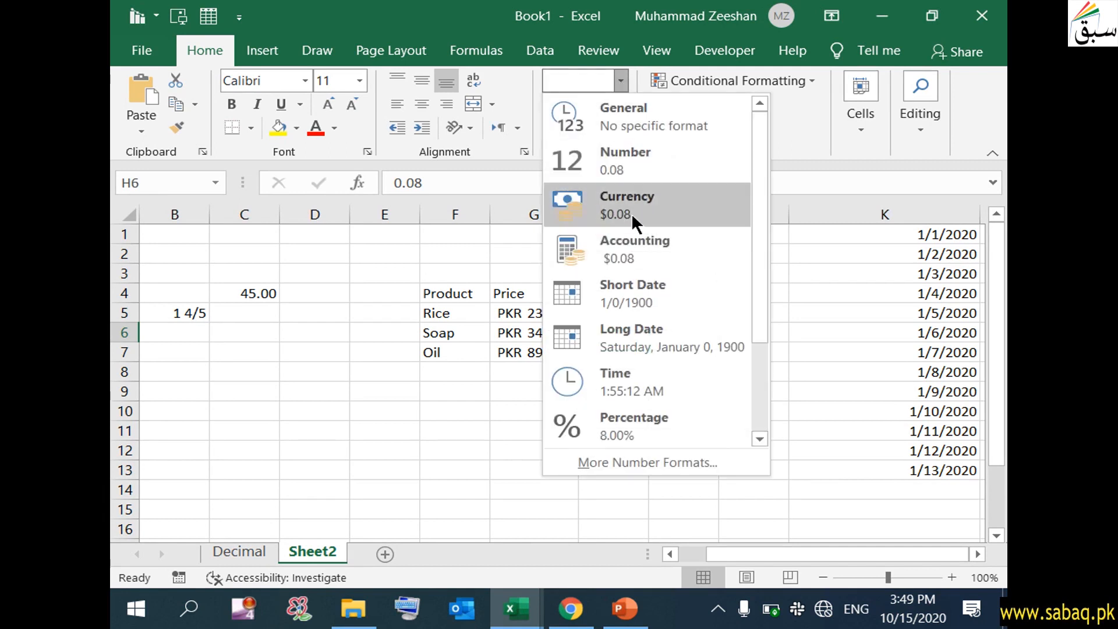
pyautogui.click(667, 431)
pyautogui.click(628, 412)
pyautogui.click(638, 332)
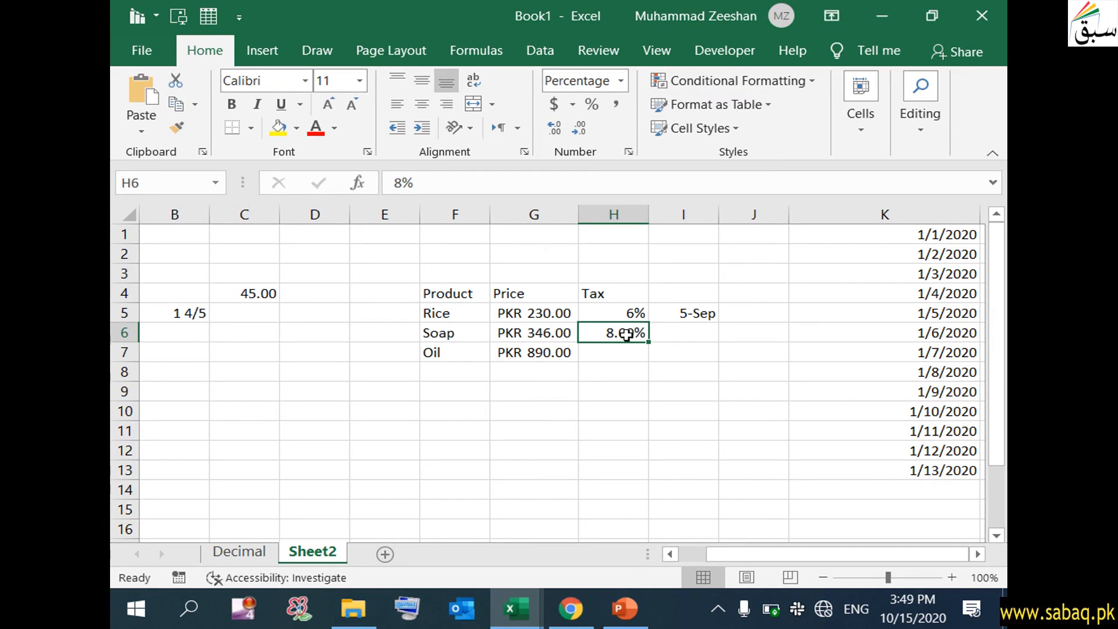
# - Enter 10 as Oil's tax in H7 and format it as Percentage, giving 1000%
pyautogui.click(630, 348)
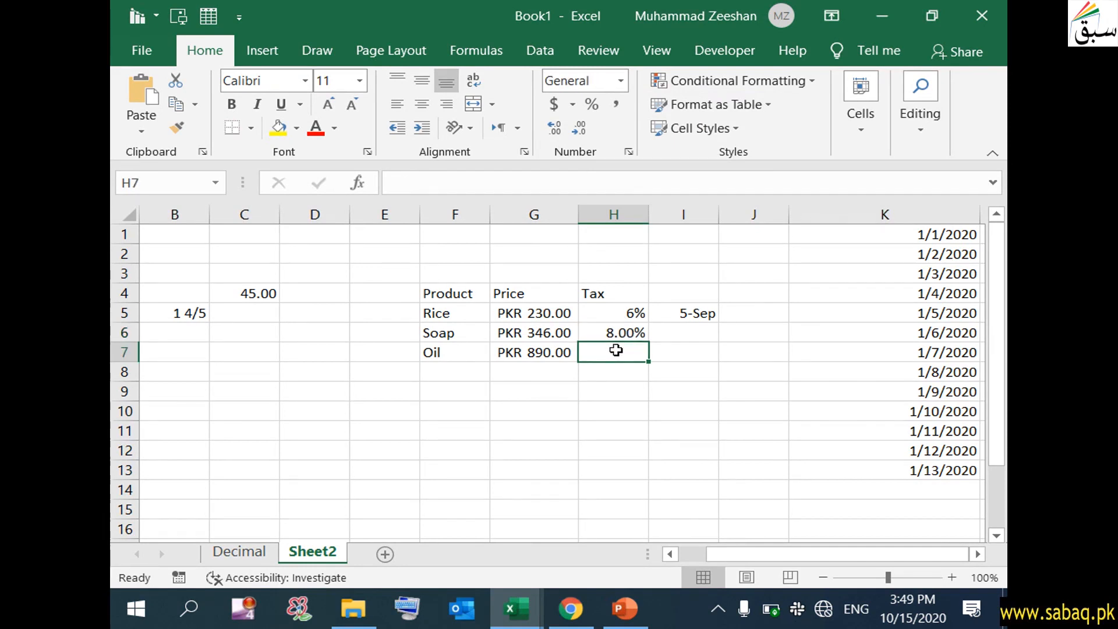
pyautogui.doubleClick(616, 350)
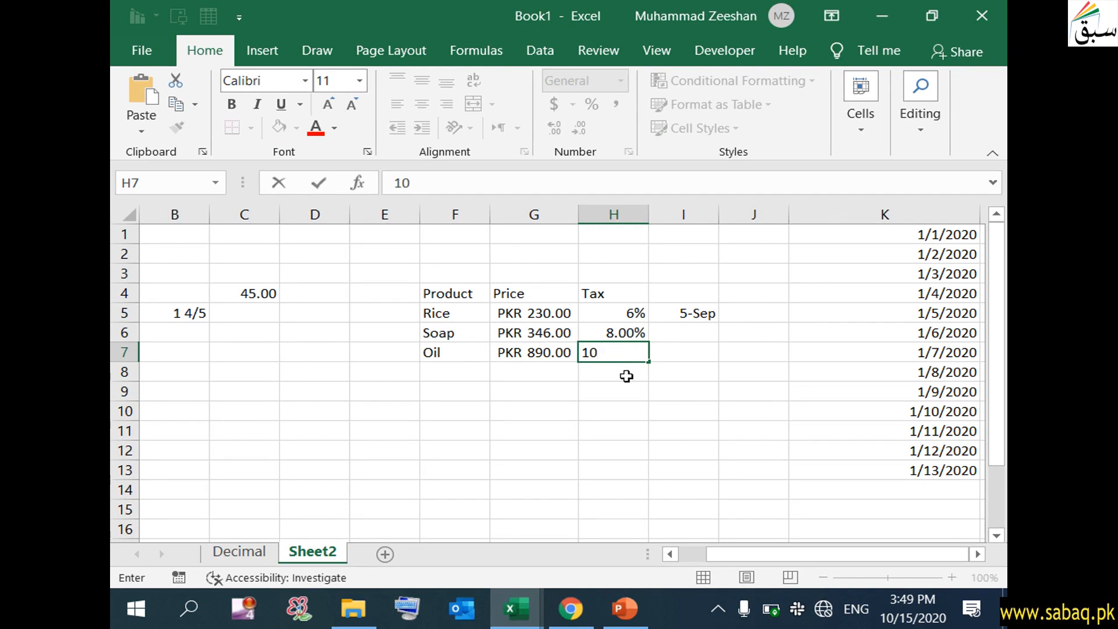
pyautogui.click(623, 407)
pyautogui.click(622, 345)
pyautogui.click(622, 80)
pyautogui.click(667, 413)
pyautogui.click(616, 391)
pyautogui.click(585, 355)
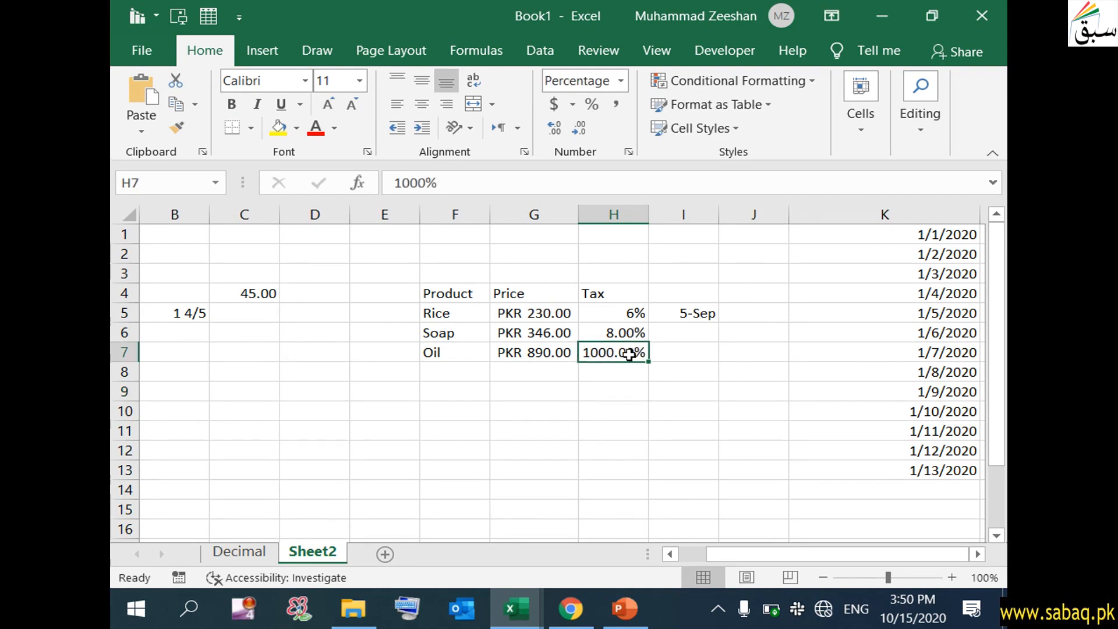
# - Retype Oil's tax in H7 as 0.10 so it reads 10.00%
pyautogui.doubleClick(629, 355)
pyautogui.moveTo(602, 353); pyautogui.dragTo(692, 349)
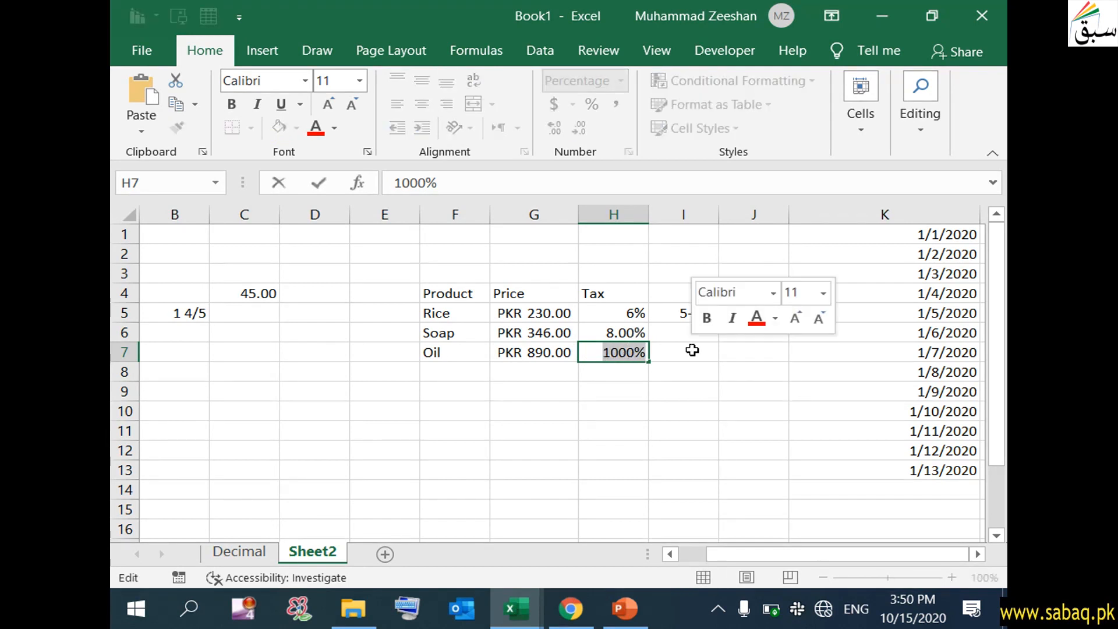
pyautogui.write('0.0')
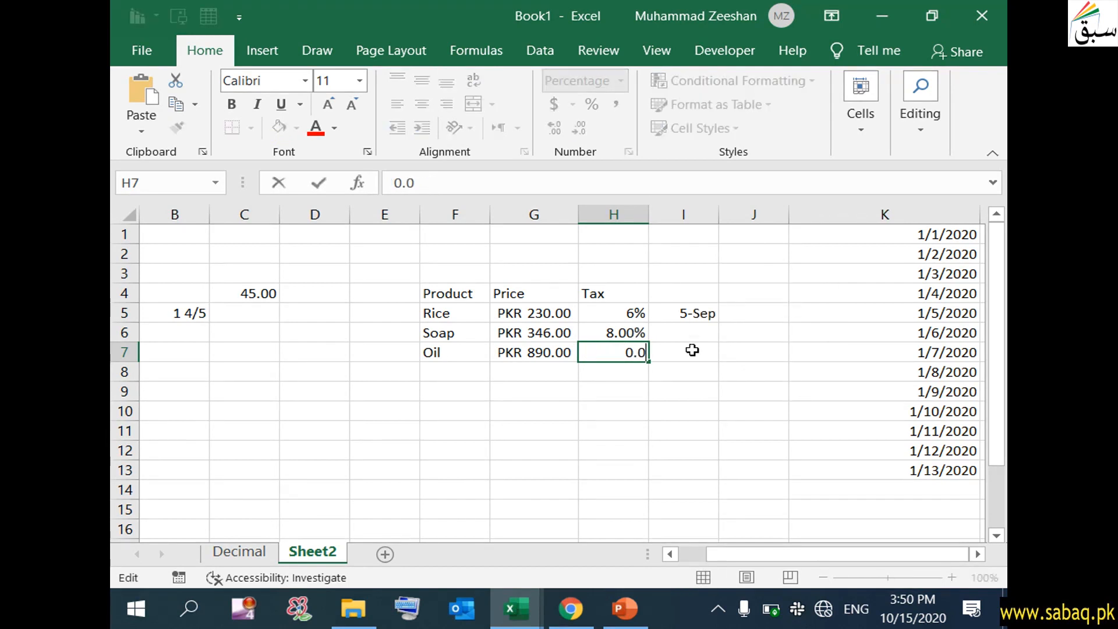
pyautogui.press('BackSpace')
pyautogui.write('10')
pyautogui.click(685, 409)
pyautogui.click(627, 359)
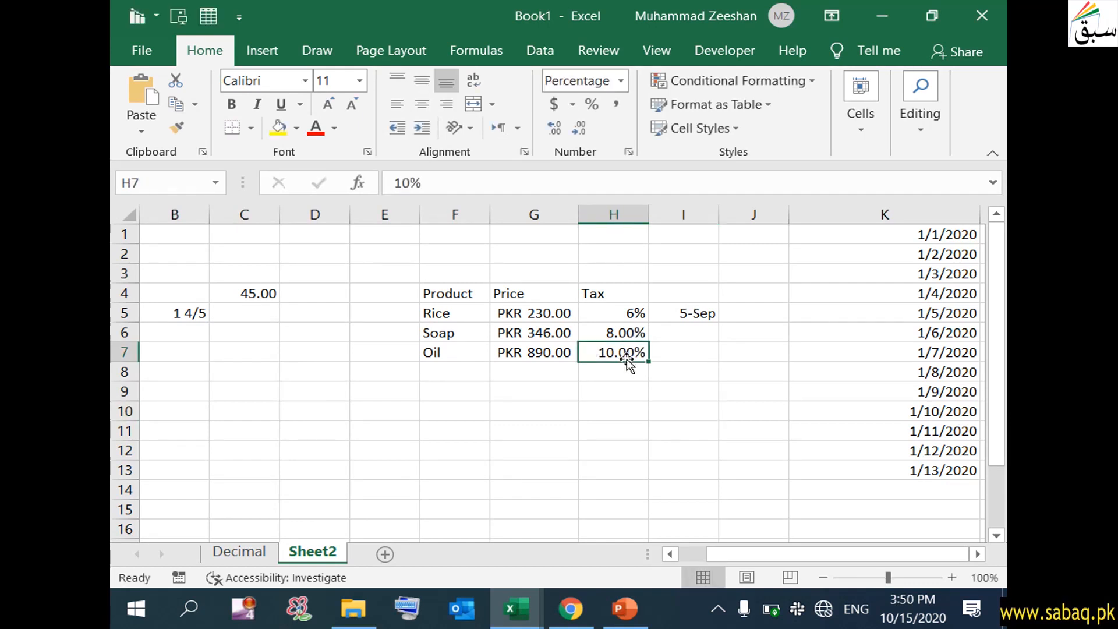
pyautogui.click(635, 412)
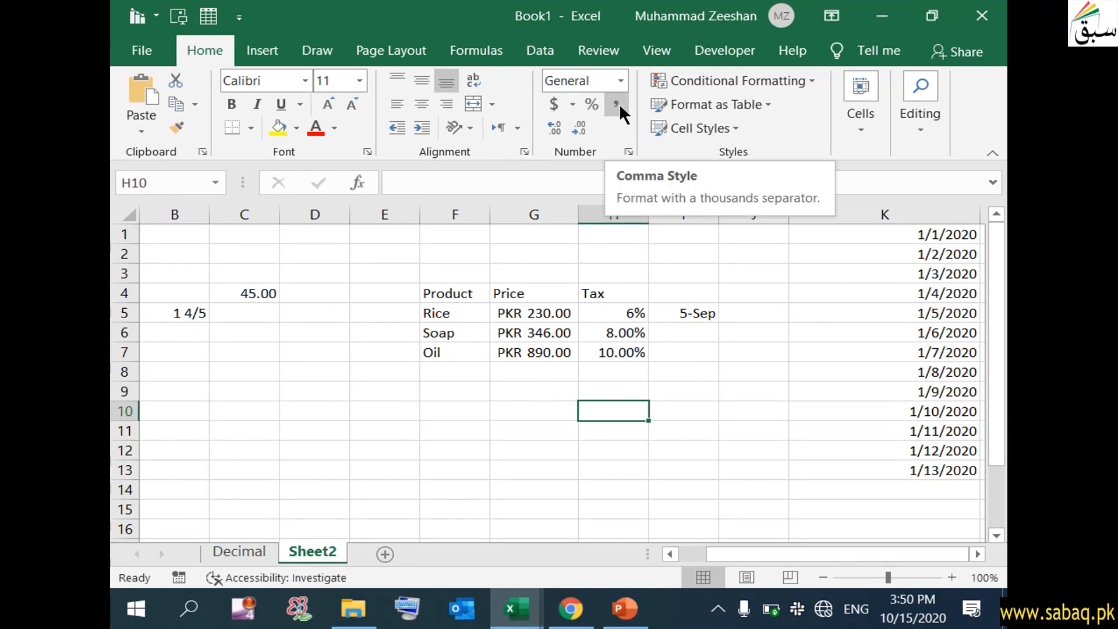
pyautogui.click(321, 420)
pyautogui.doubleClick(325, 411)
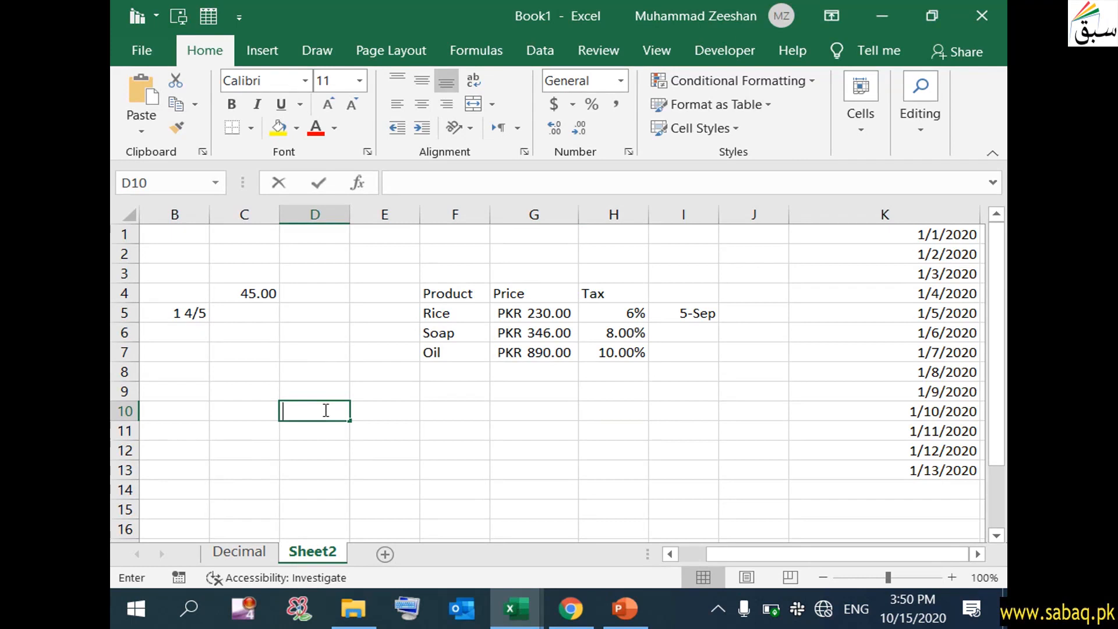
pyautogui.write('4545345345')
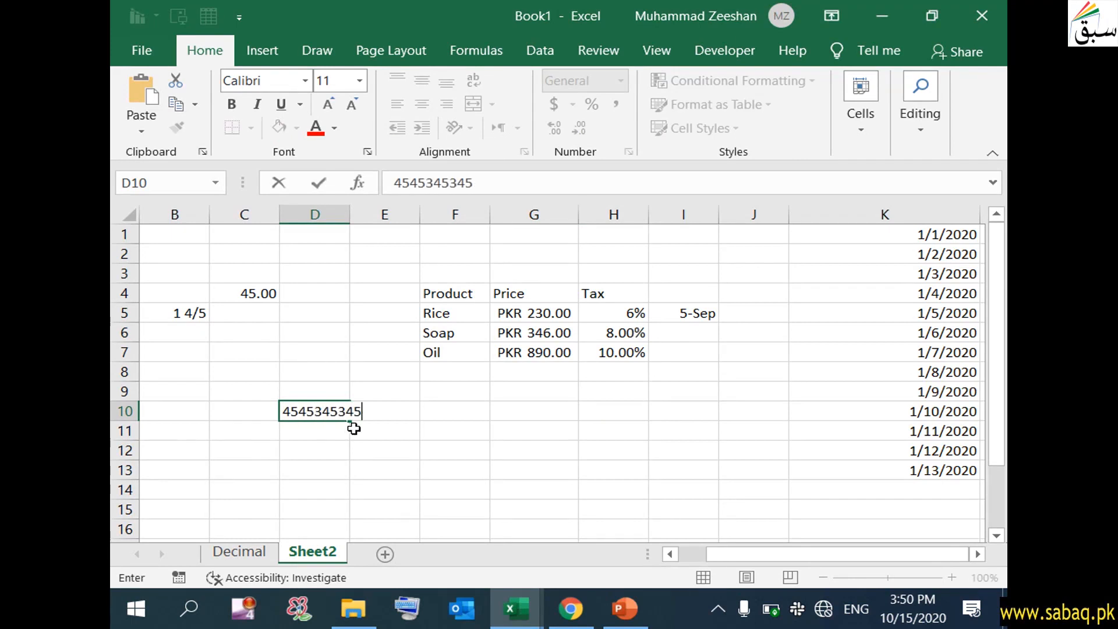
pyautogui.click(335, 450)
pyautogui.click(339, 410)
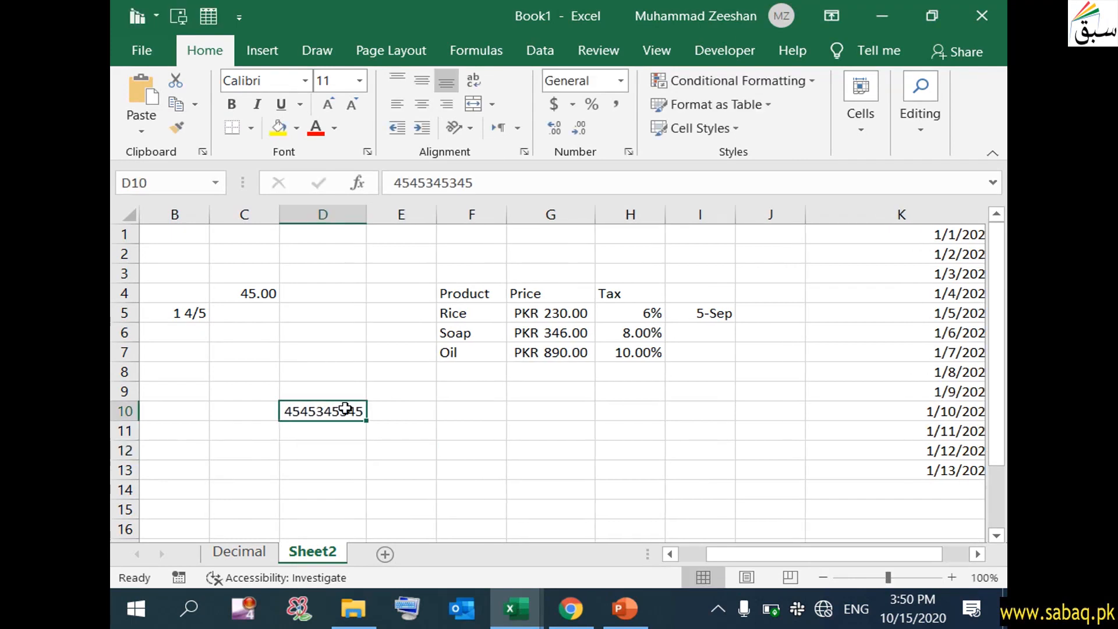
pyautogui.click(616, 104)
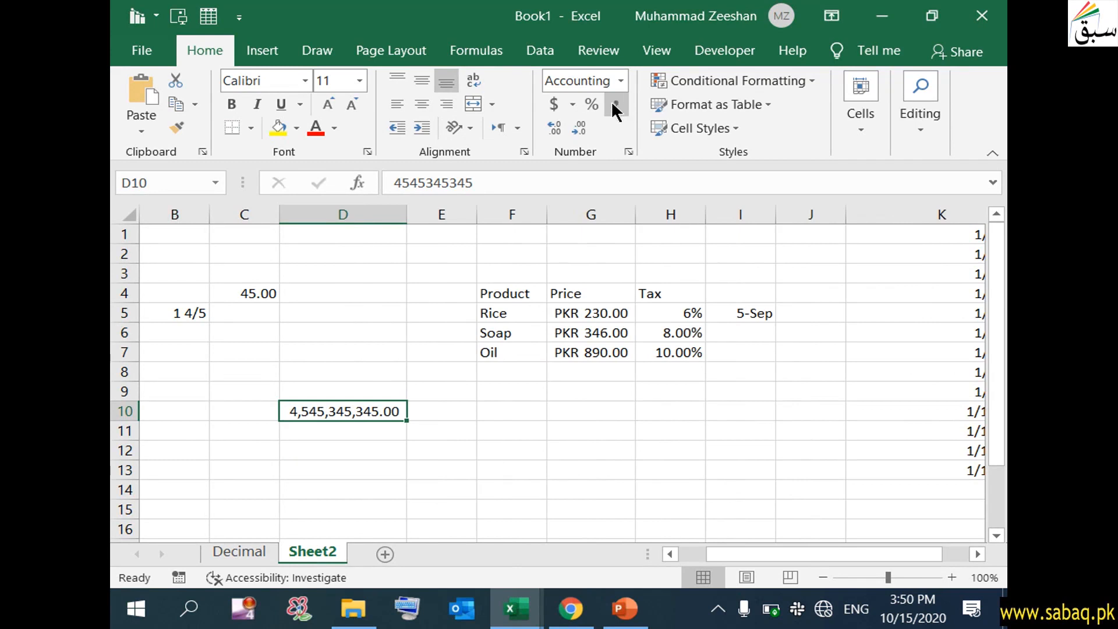
pyautogui.click(330, 492)
pyautogui.click(390, 413)
pyautogui.click(371, 445)
# - Enter 100000 in G10 so it displays as PKR 100,000.00
pyautogui.click(573, 405)
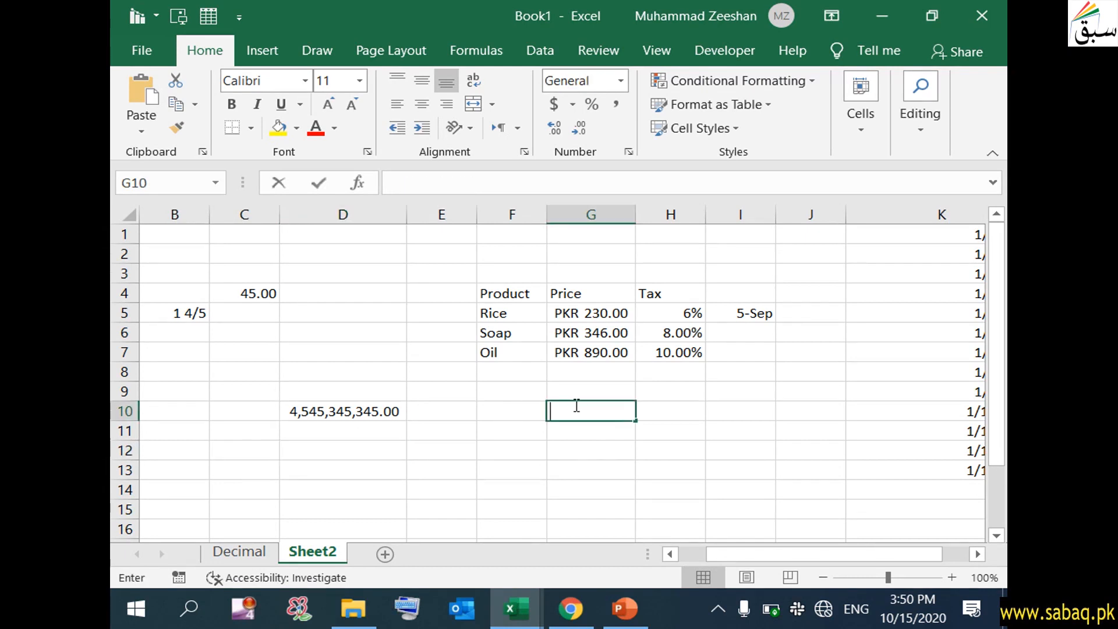
pyautogui.write('100000,000.00')
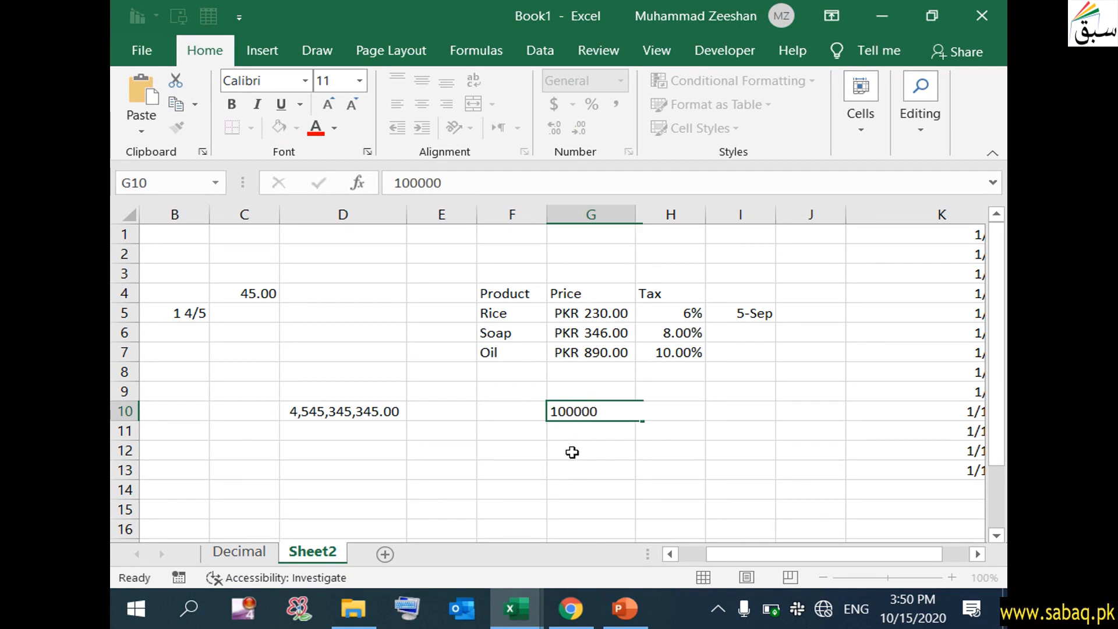
pyautogui.click(571, 452)
pyautogui.click(643, 408)
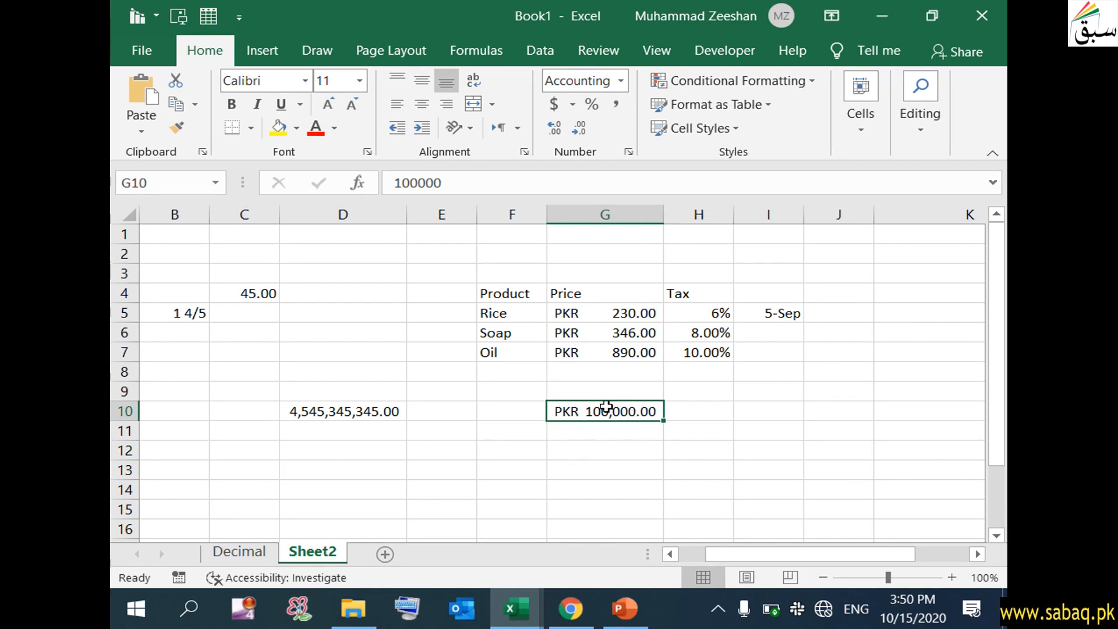
pyautogui.click(626, 449)
pyautogui.click(647, 315)
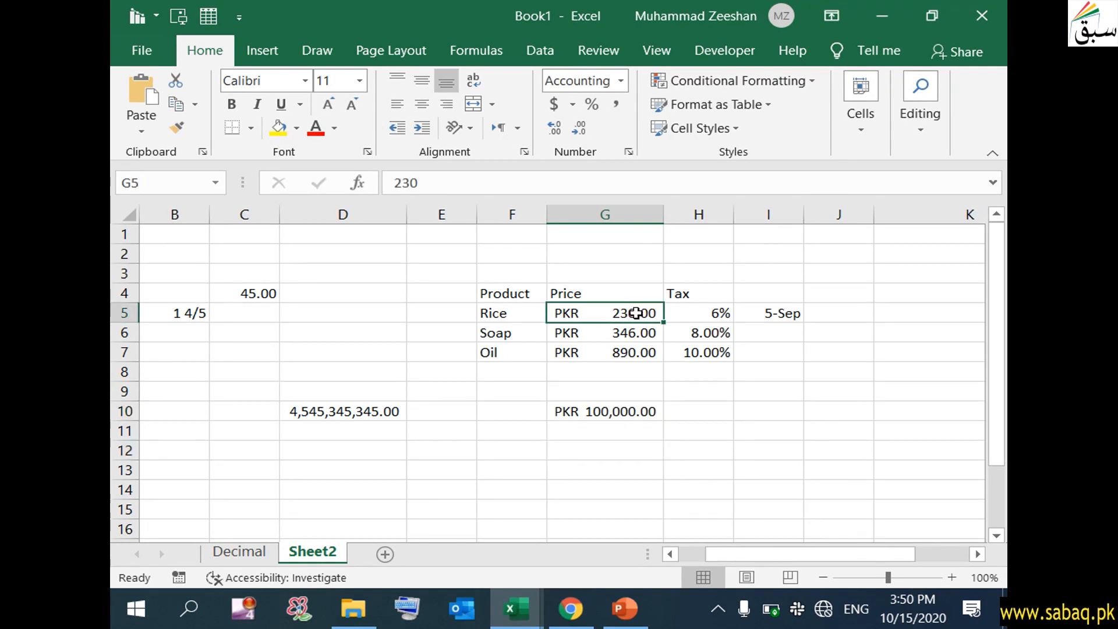
# - Decrease, then increase the decimal places shown for the Rice price in G5
pyautogui.click(580, 128)
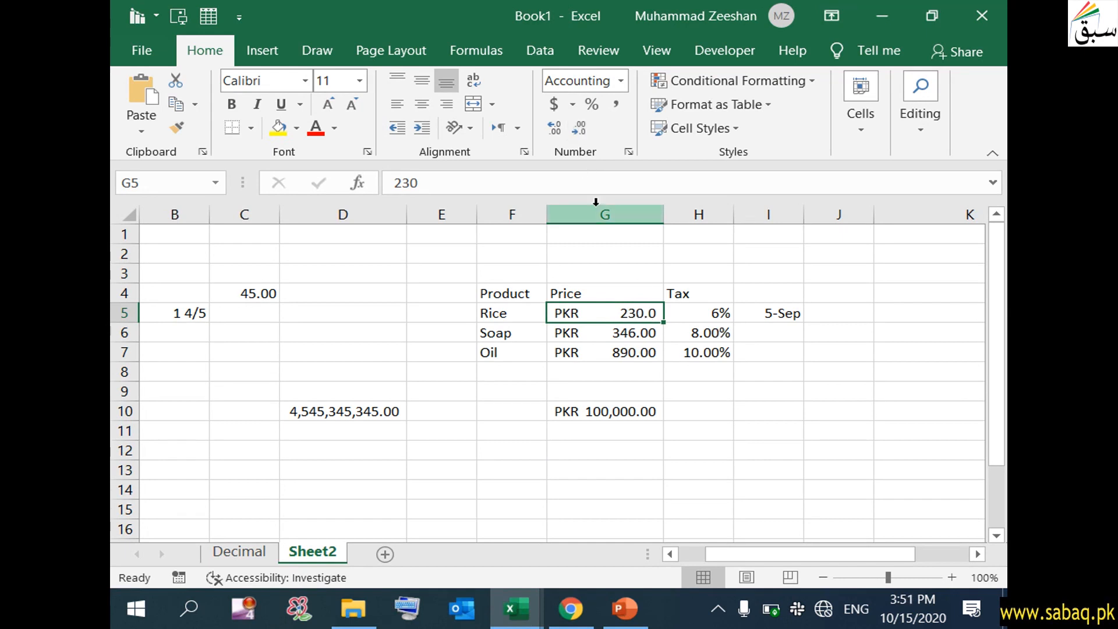
pyautogui.click(555, 127)
pyautogui.click(555, 128)
pyautogui.click(554, 127)
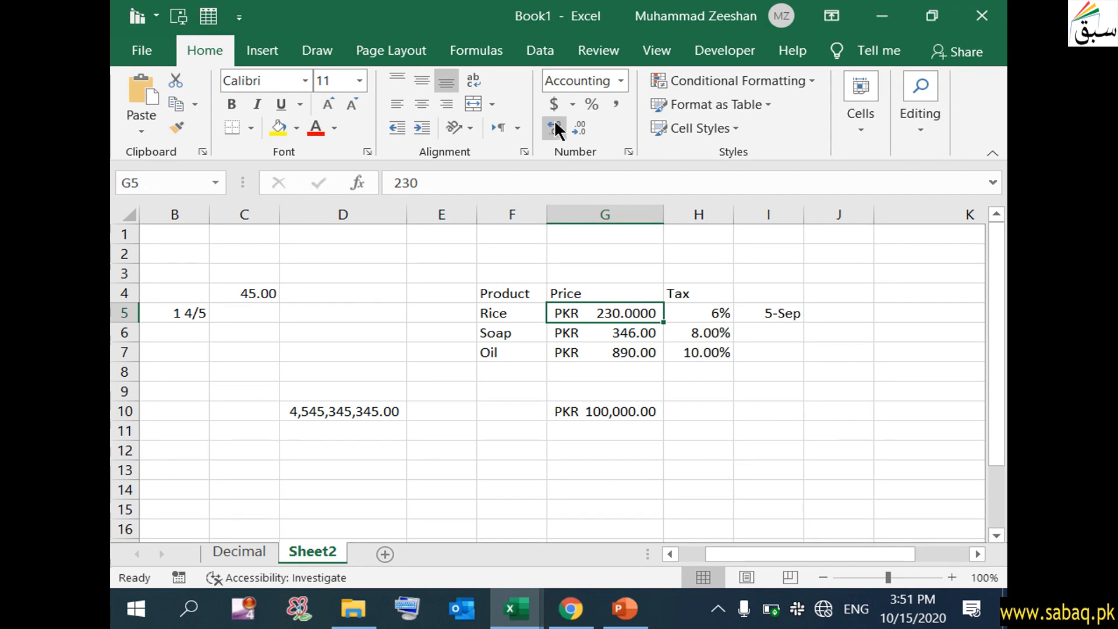
# - In Format Cells, browse Text, Fraction, Percentage and Date, then apply the Time format
pyautogui.click(619, 81)
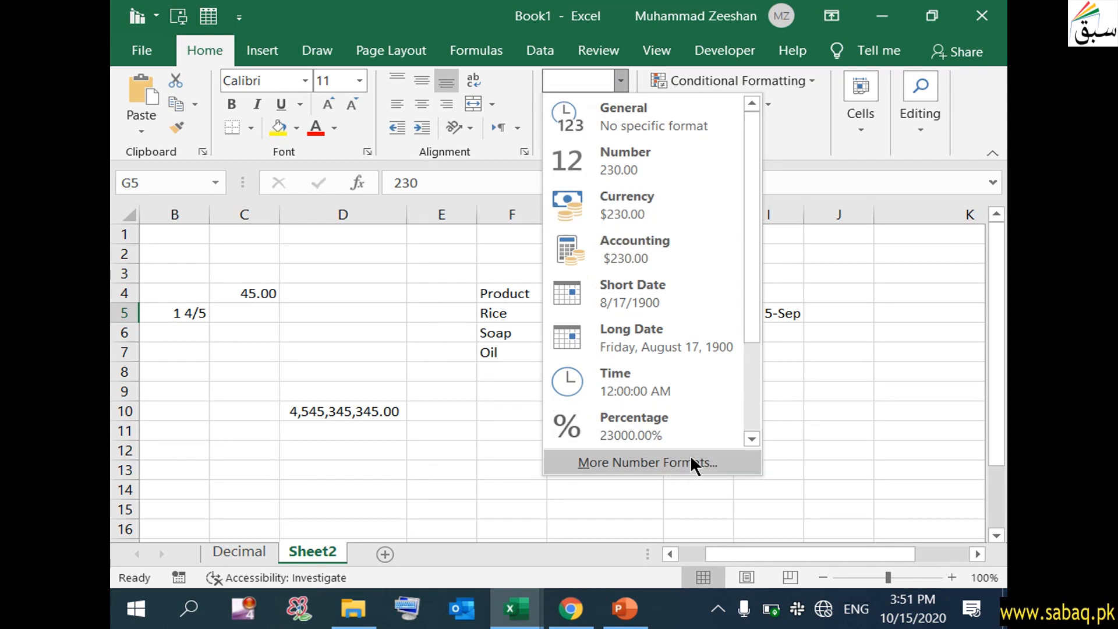
pyautogui.click(668, 463)
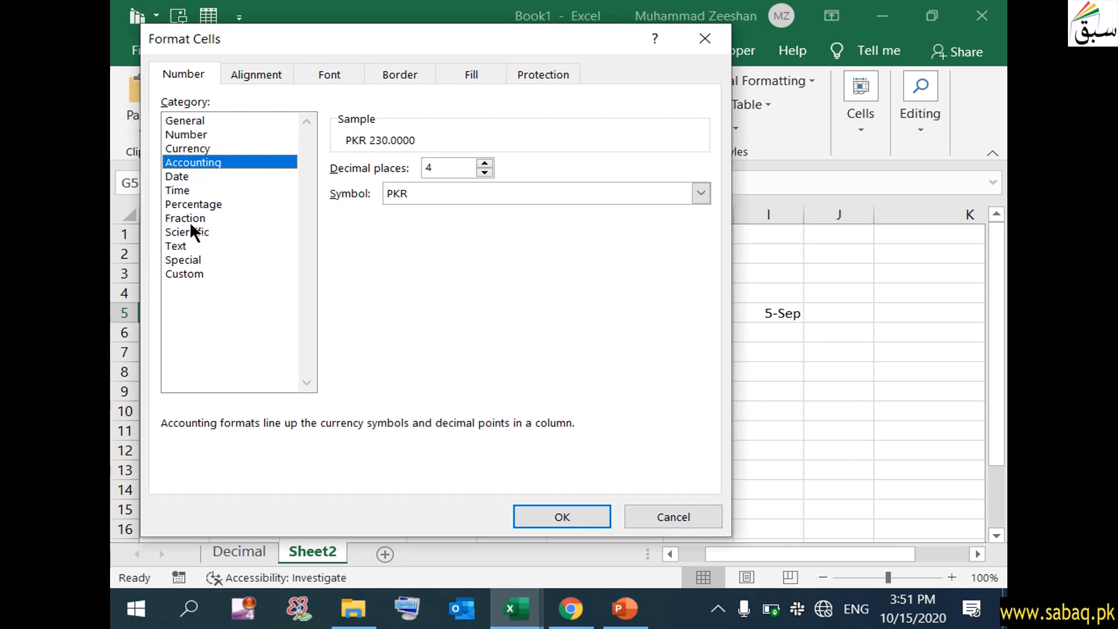
pyautogui.click(182, 245)
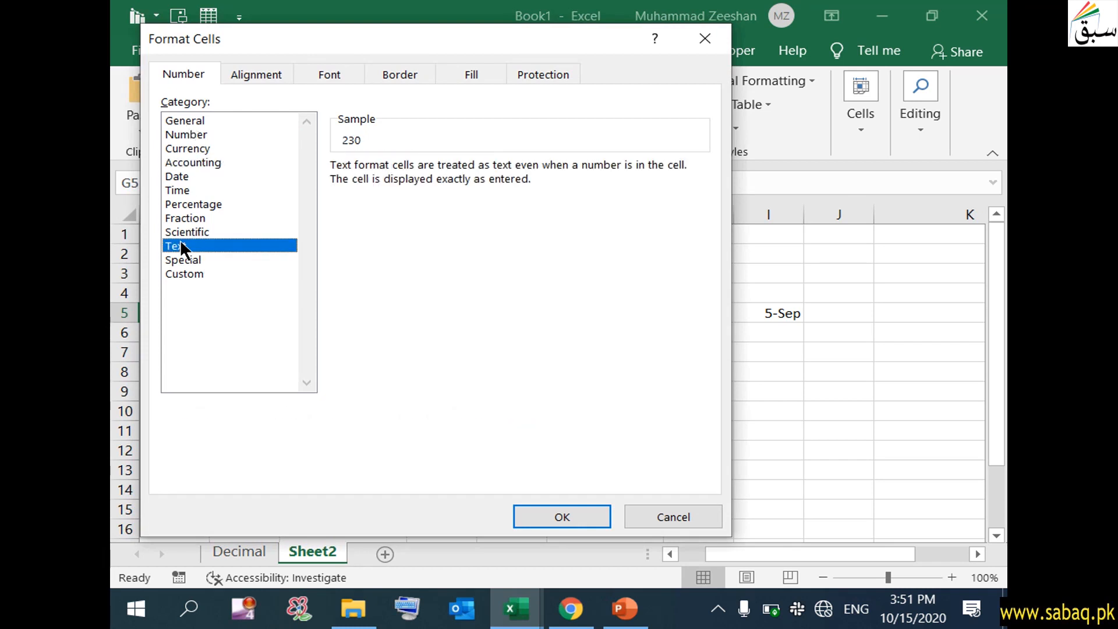
pyautogui.click(192, 216)
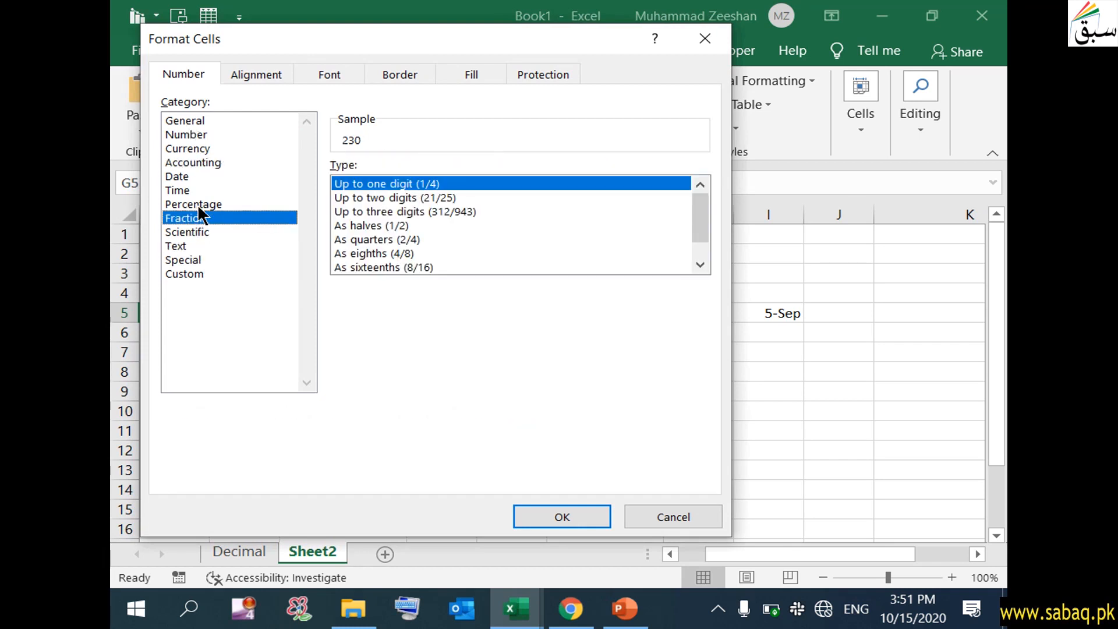
pyautogui.click(208, 206)
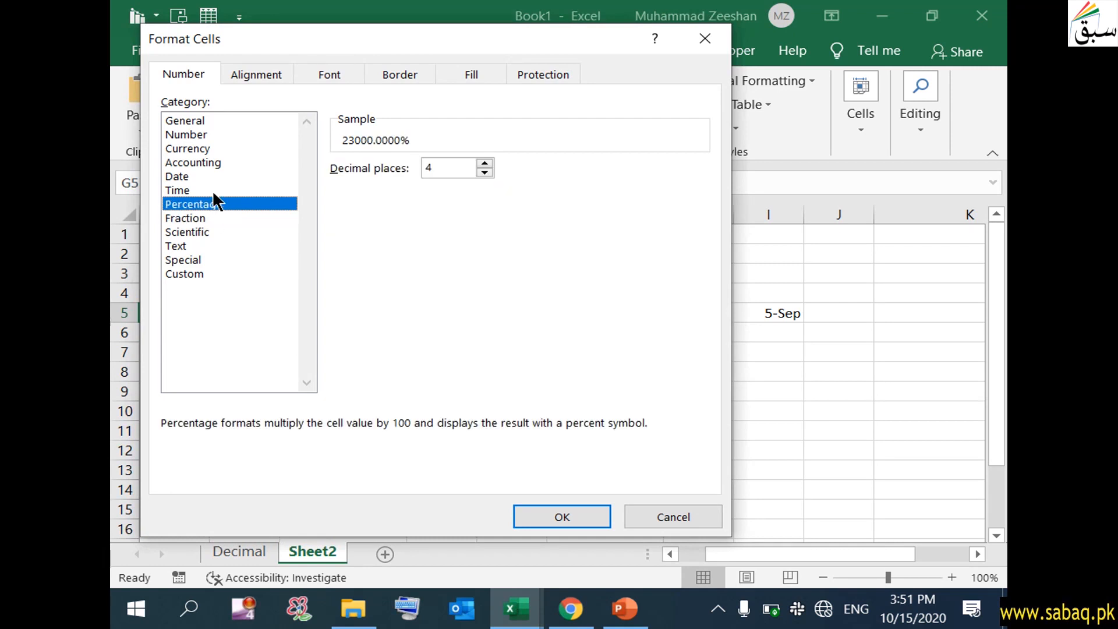
pyautogui.click(213, 177)
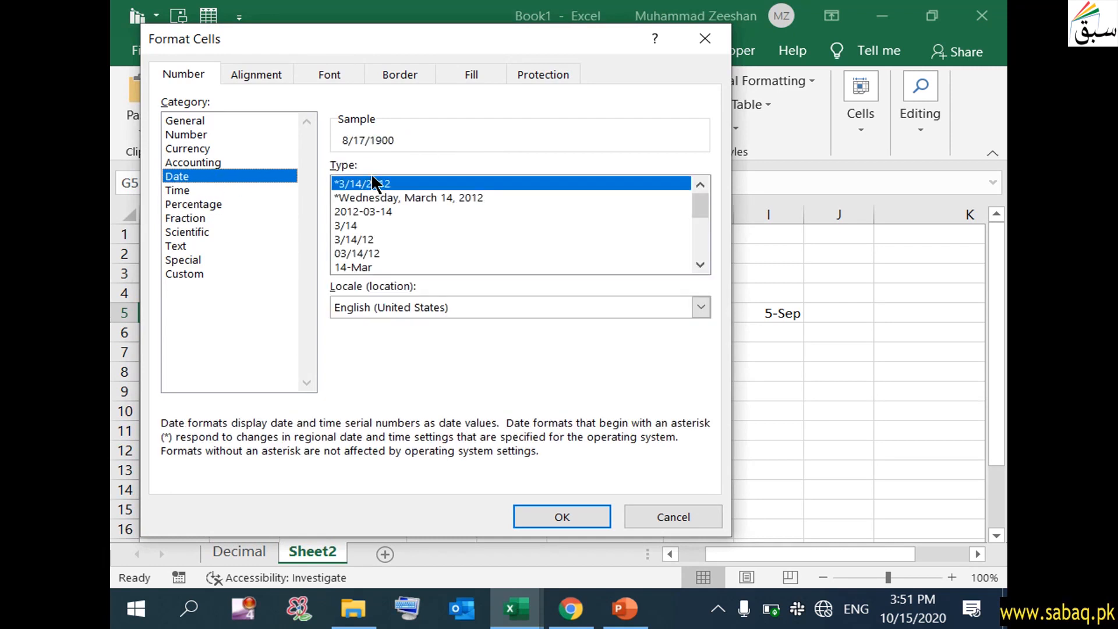
pyautogui.click(202, 193)
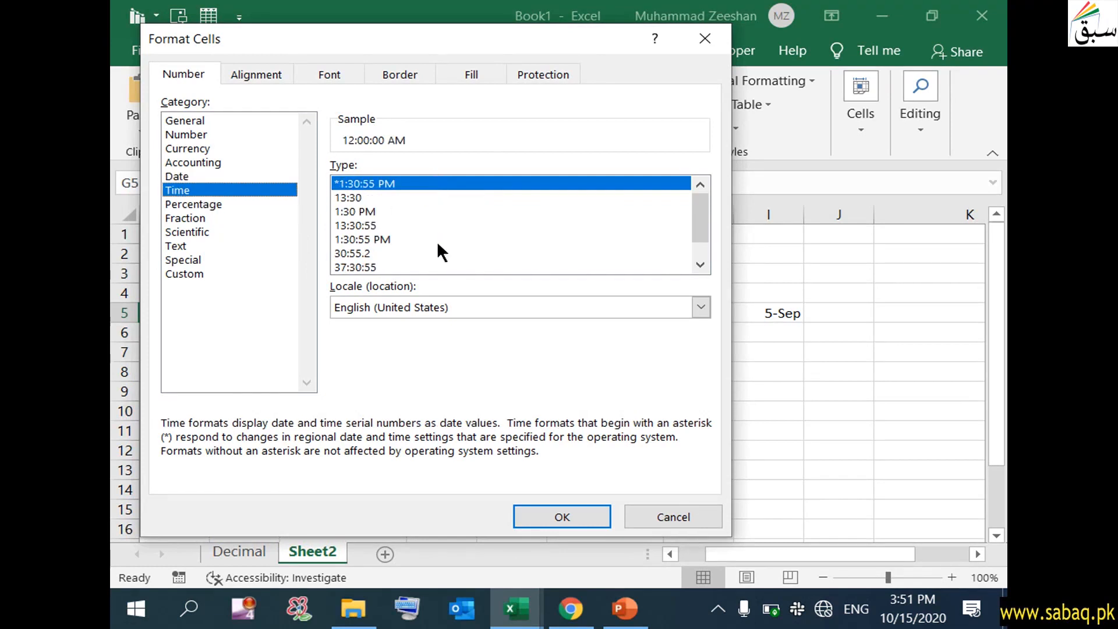
pyautogui.click(562, 517)
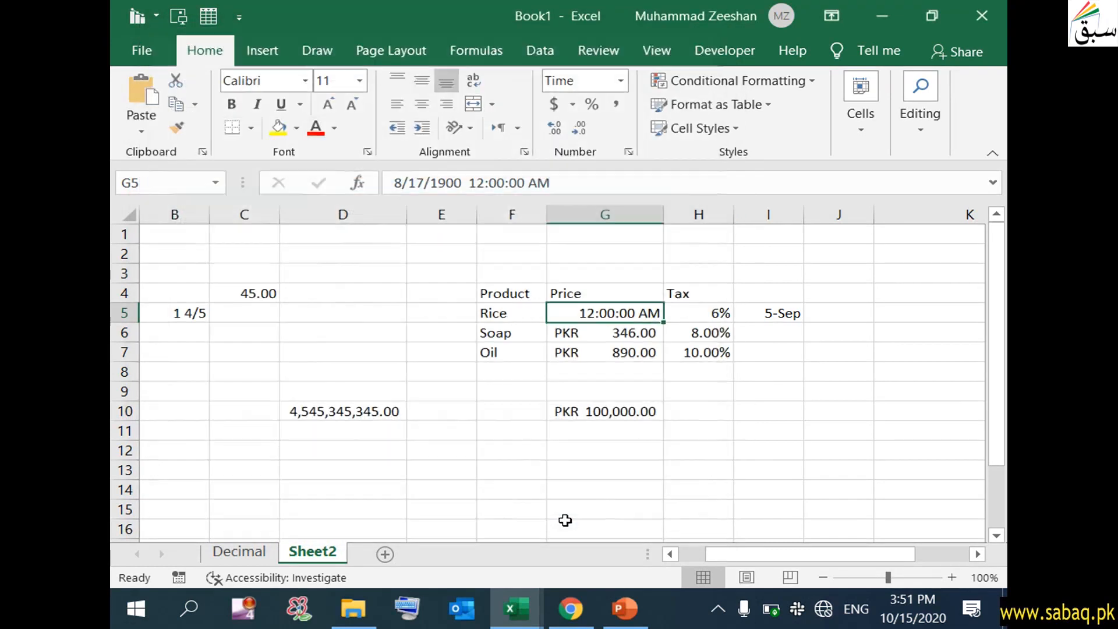
# - Switch to the Decimal sheet and review the values 0.5, 2.3 and 0.4 in A2:A4
pyautogui.click(525, 497)
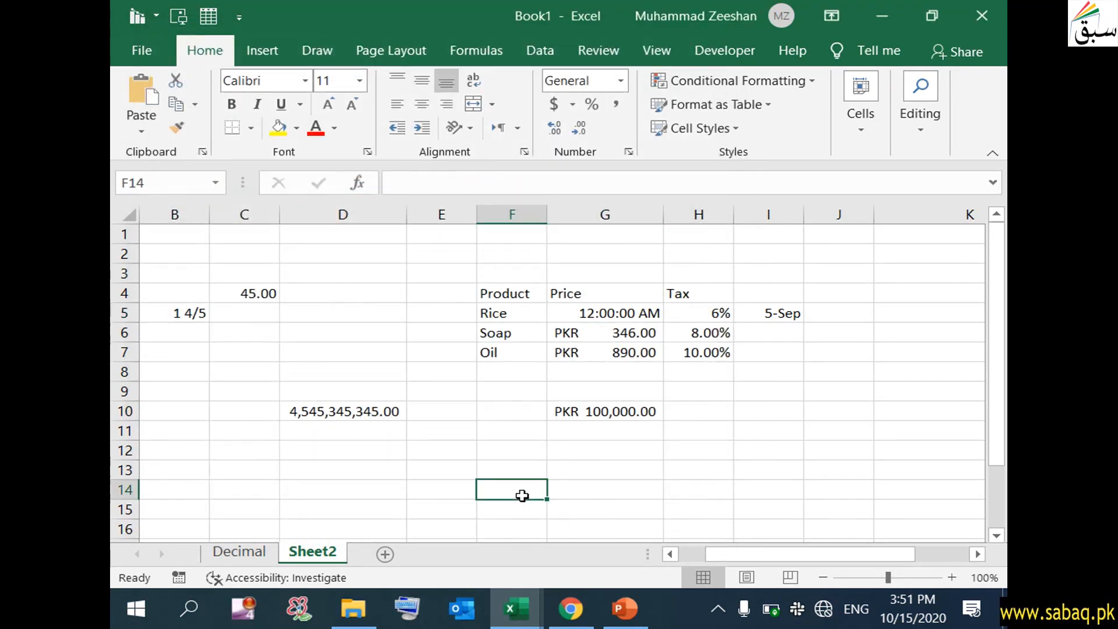
pyautogui.click(621, 80)
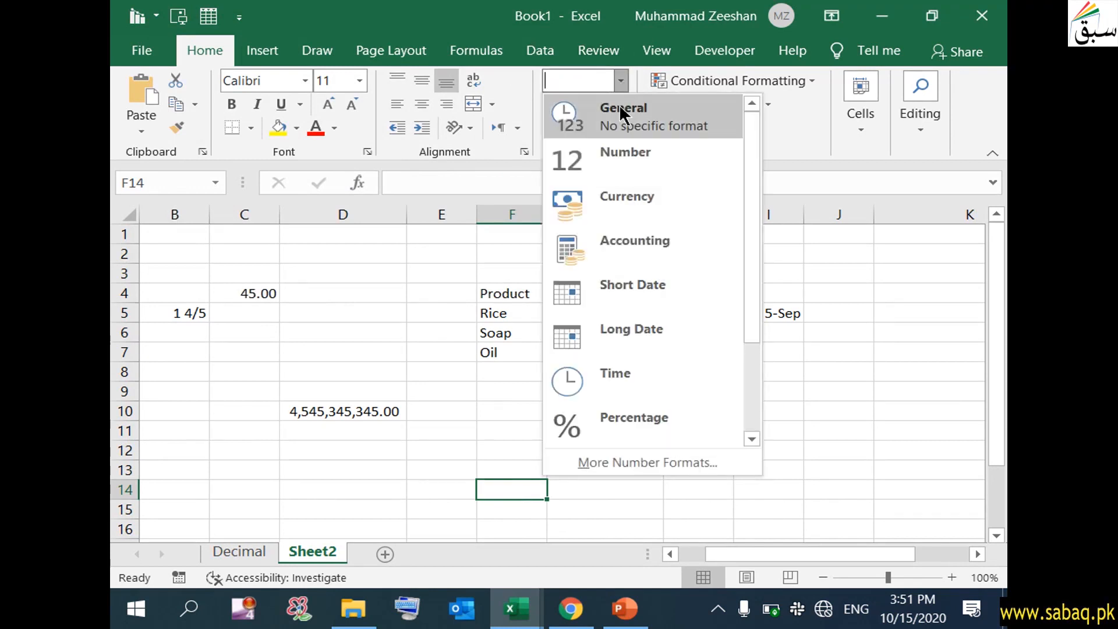
pyautogui.click(261, 544)
pyautogui.click(260, 547)
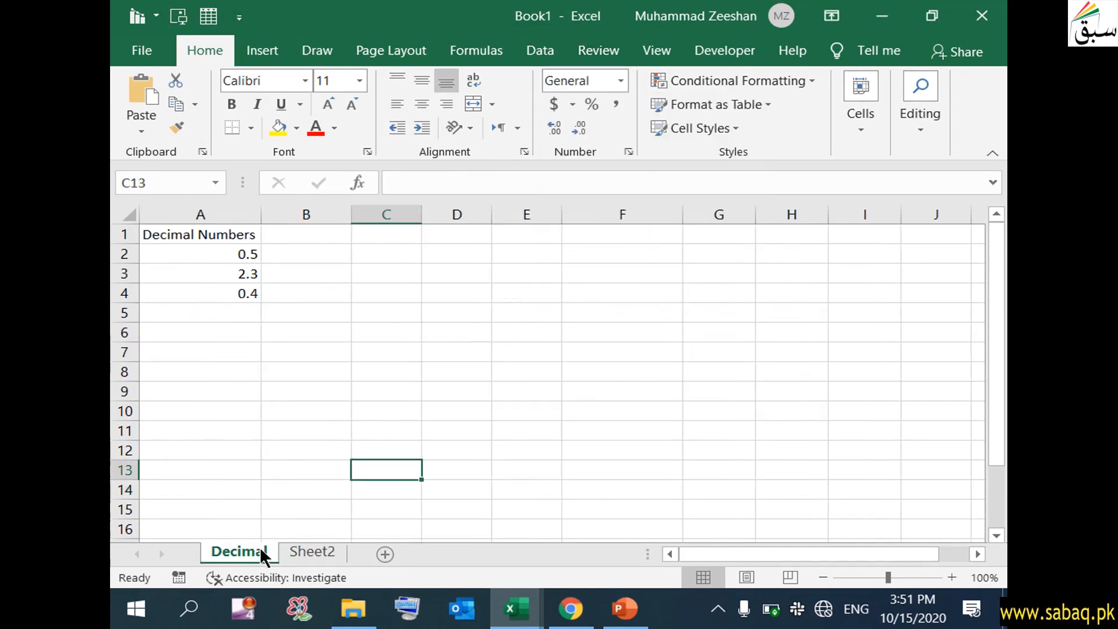
pyautogui.click(263, 457)
pyautogui.click(244, 256)
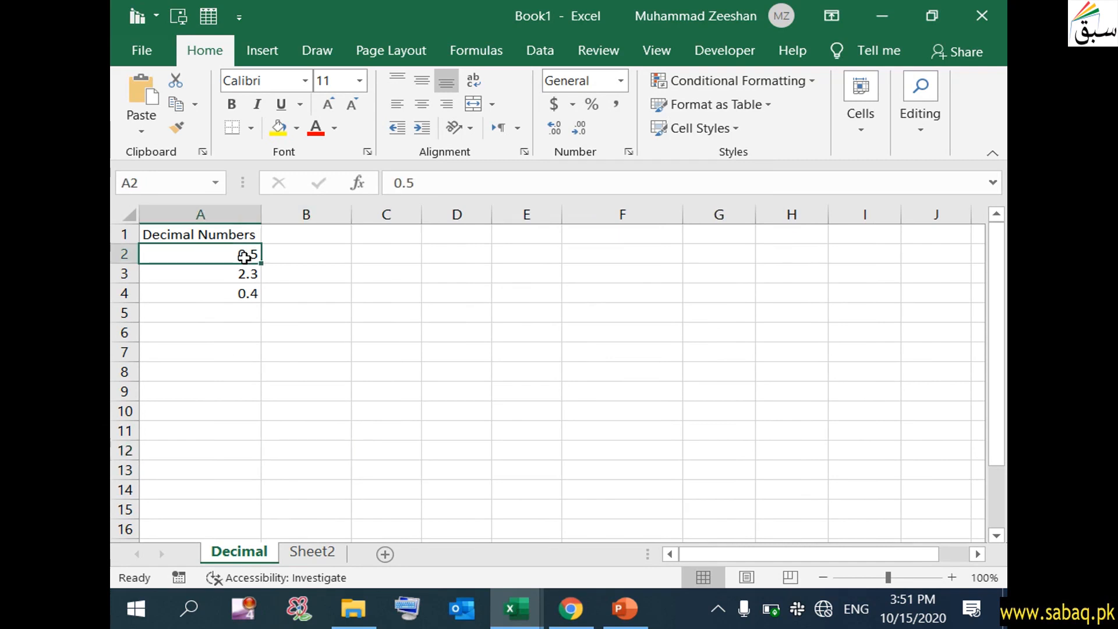
pyautogui.click(250, 272)
pyautogui.click(247, 293)
# - Apply the Fraction number format to empty cell B2 beside 0.5
pyautogui.click(314, 236)
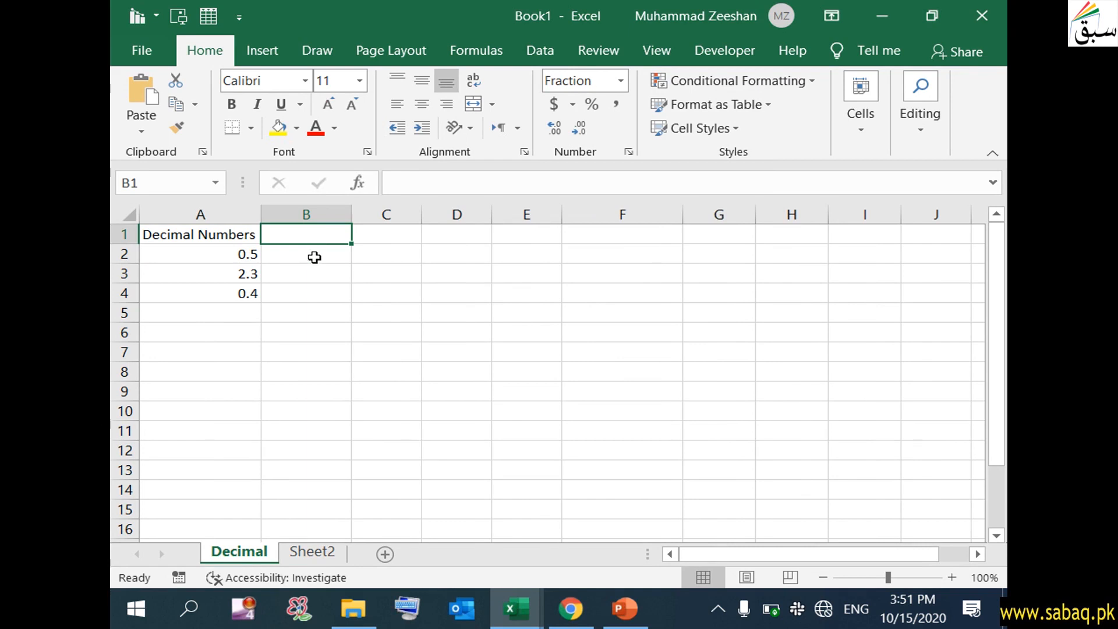
pyautogui.click(317, 255)
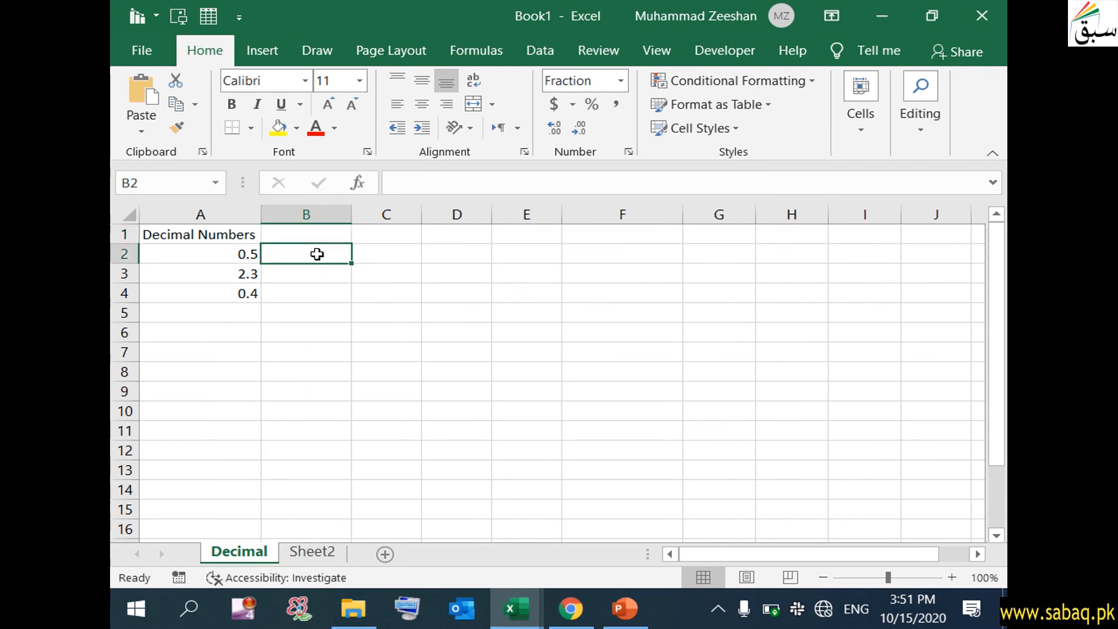
pyautogui.click(230, 254)
pyautogui.click(298, 252)
pyautogui.click(621, 80)
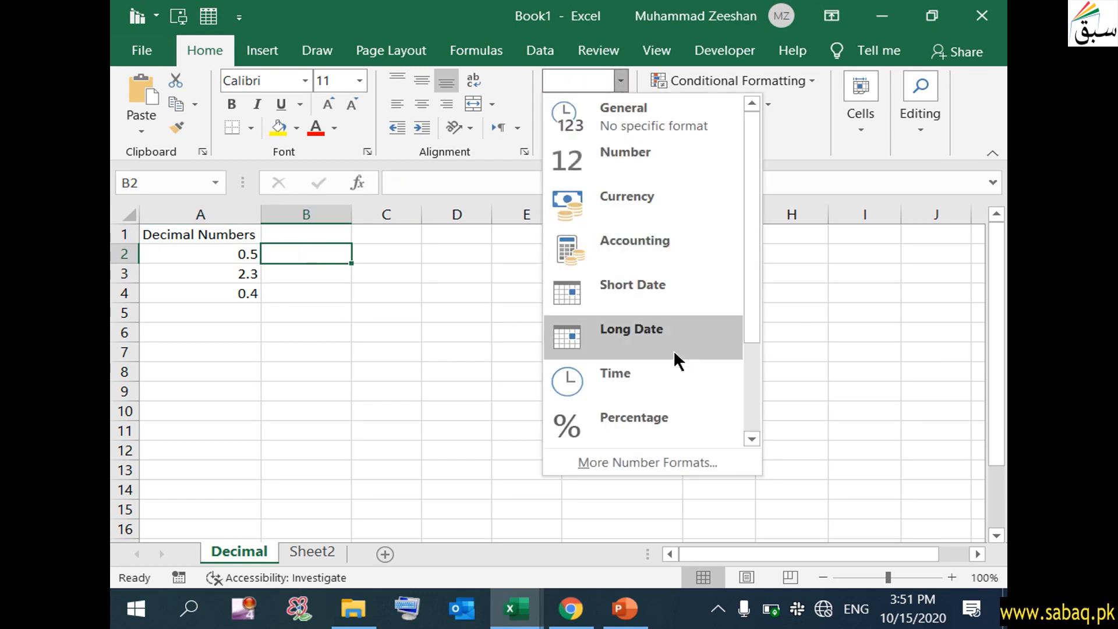
pyautogui.moveTo(746, 325); pyautogui.dragTo(762, 420)
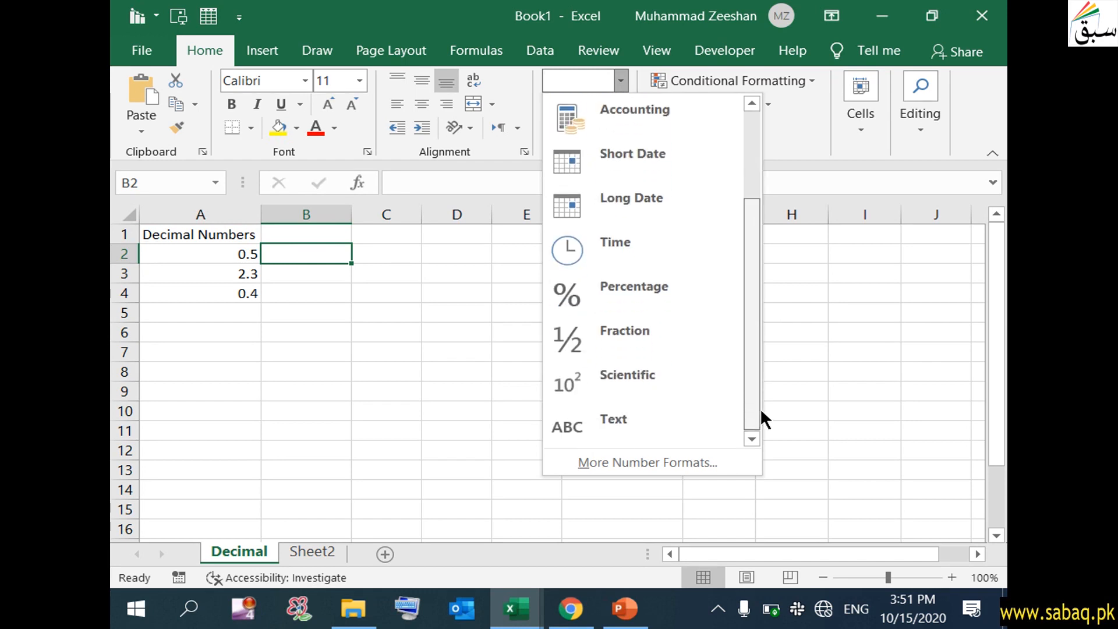
pyautogui.click(687, 344)
pyautogui.click(333, 291)
# - Enter the formula =A2 in B2 so it shows 0.5 as 1/2
pyautogui.click(300, 252)
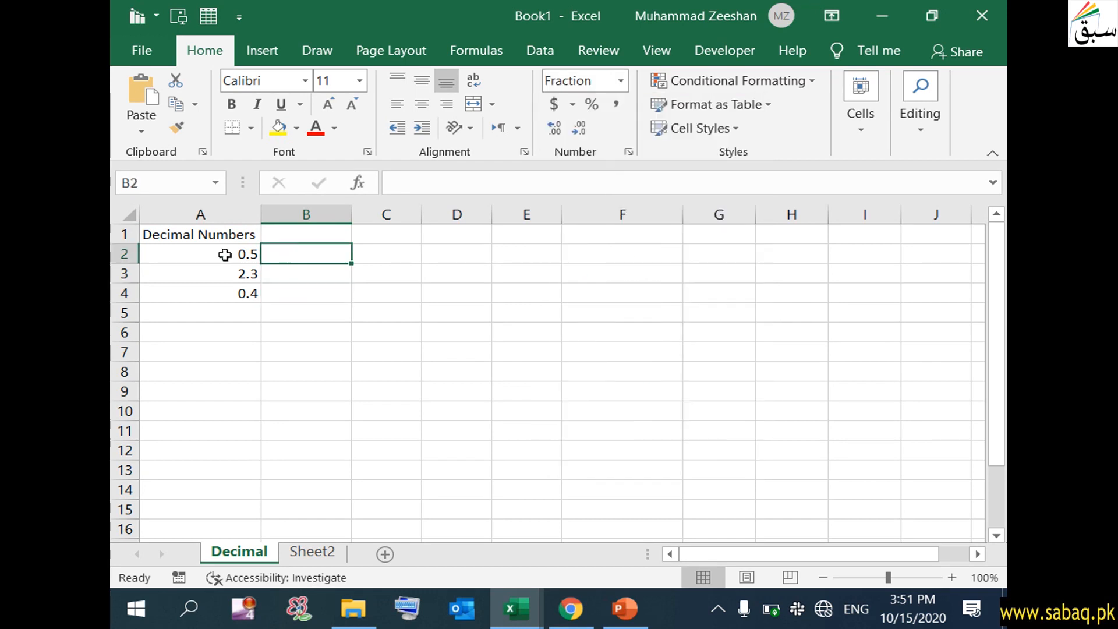
pyautogui.doubleClick(287, 255)
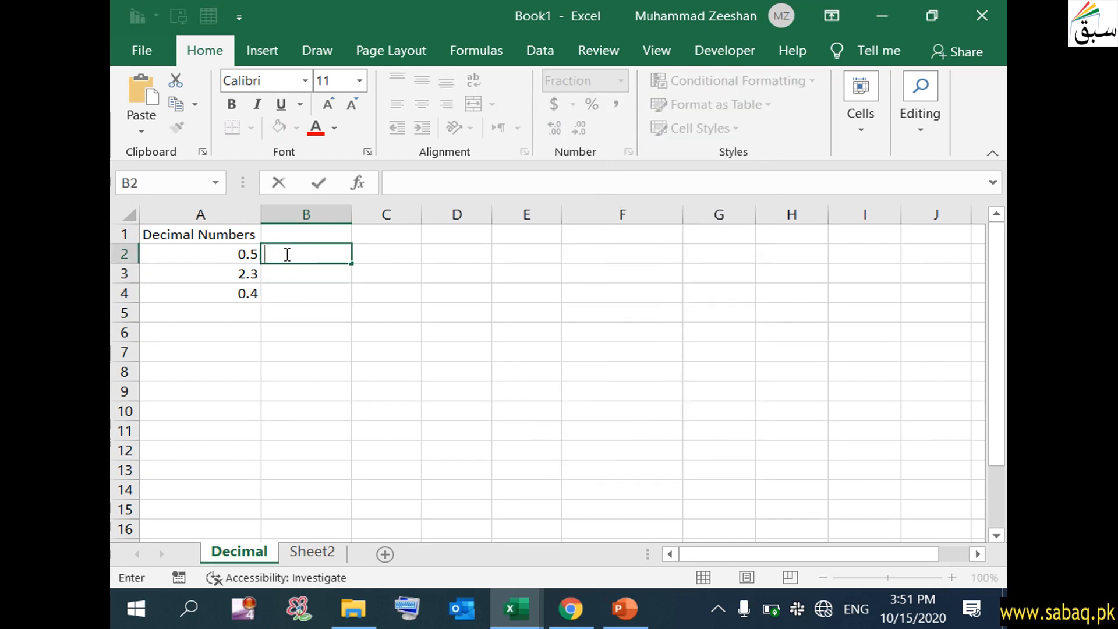
pyautogui.write('=')
pyautogui.click(233, 254)
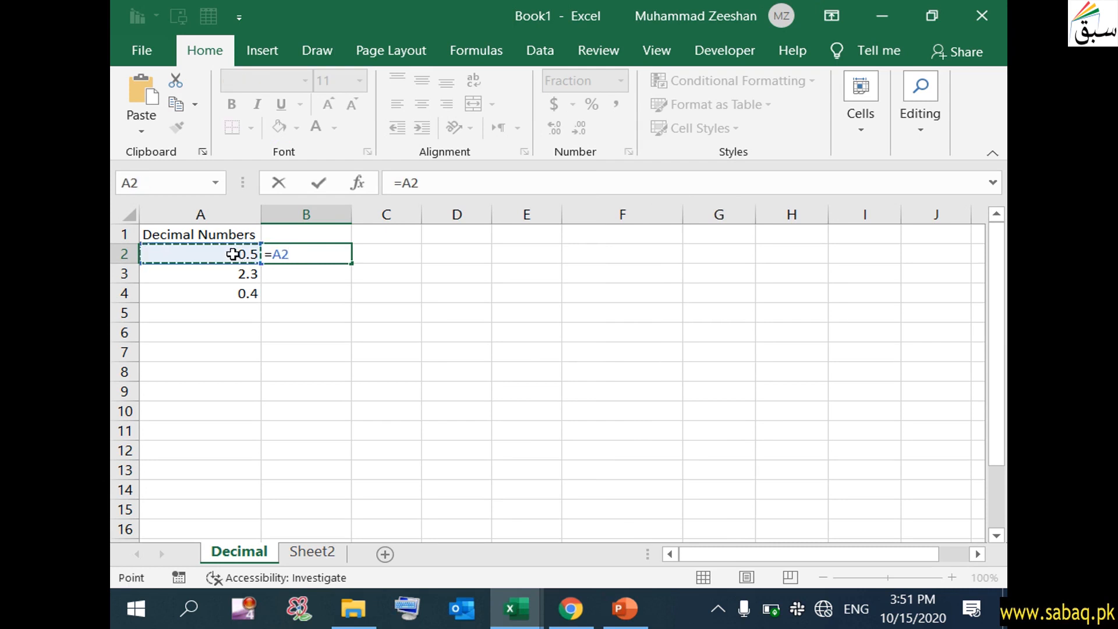
pyautogui.press('Return')
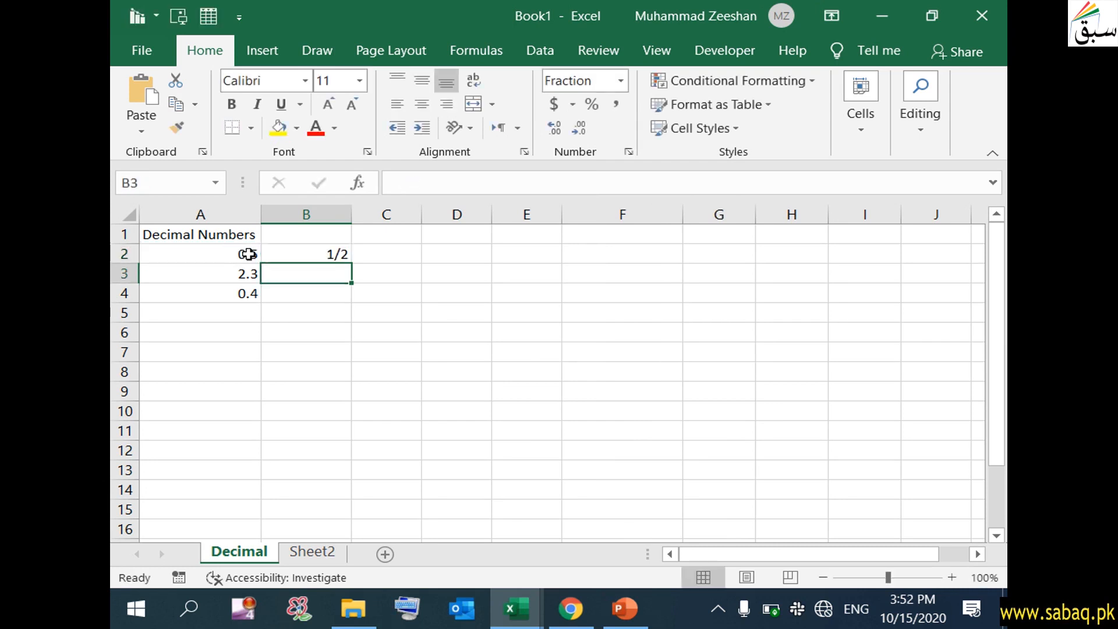
pyautogui.click(242, 253)
# - Fill B2's formula down to B4, giving fractions 2 2/7 and 2/5
pyautogui.click(328, 255)
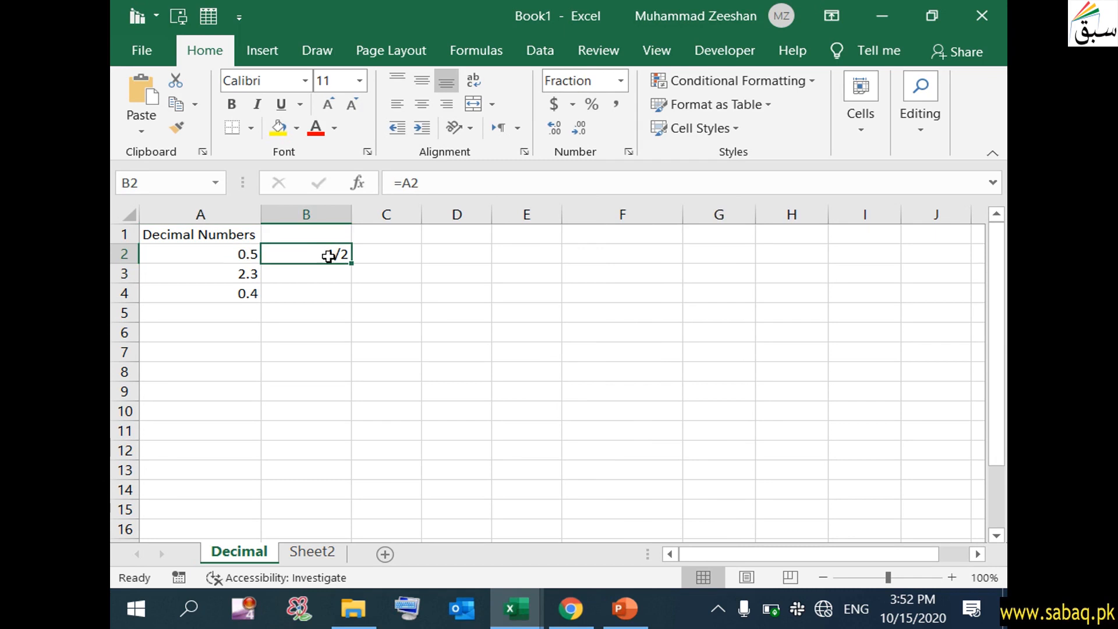
pyautogui.click(320, 279)
pyautogui.click(320, 257)
pyautogui.moveTo(350, 263); pyautogui.dragTo(351, 300)
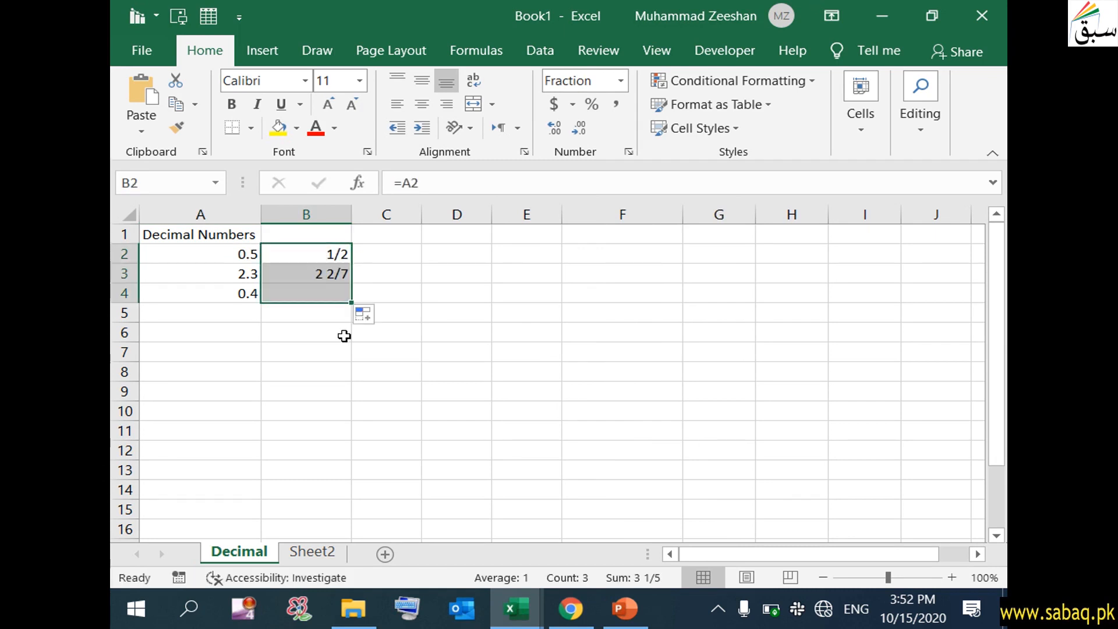
pyautogui.click(333, 351)
pyautogui.click(239, 272)
pyautogui.click(314, 276)
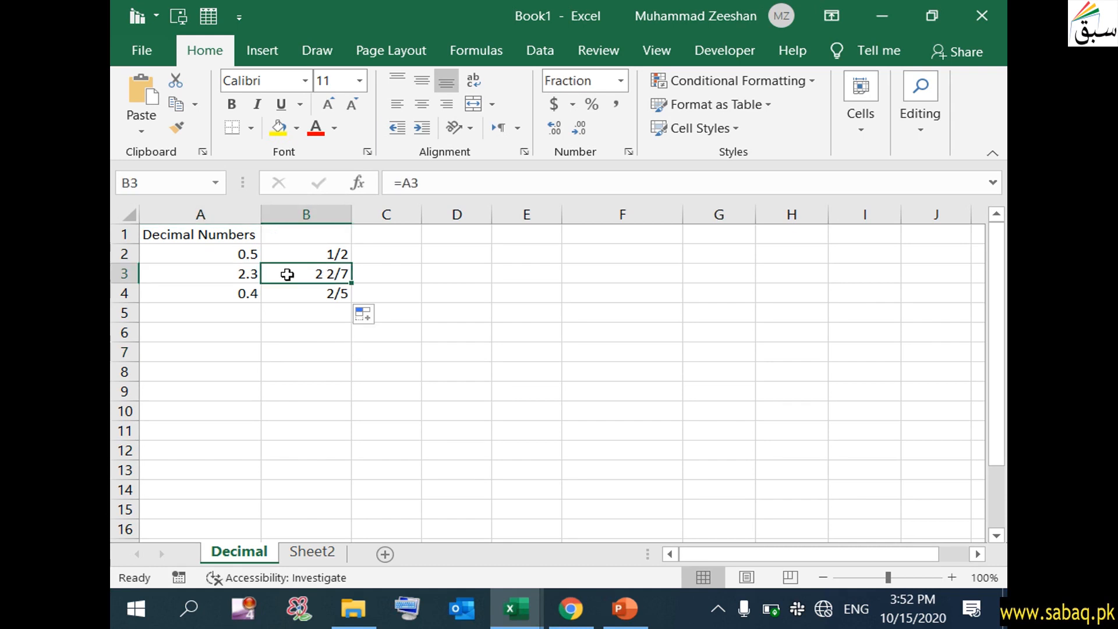
pyautogui.click(244, 295)
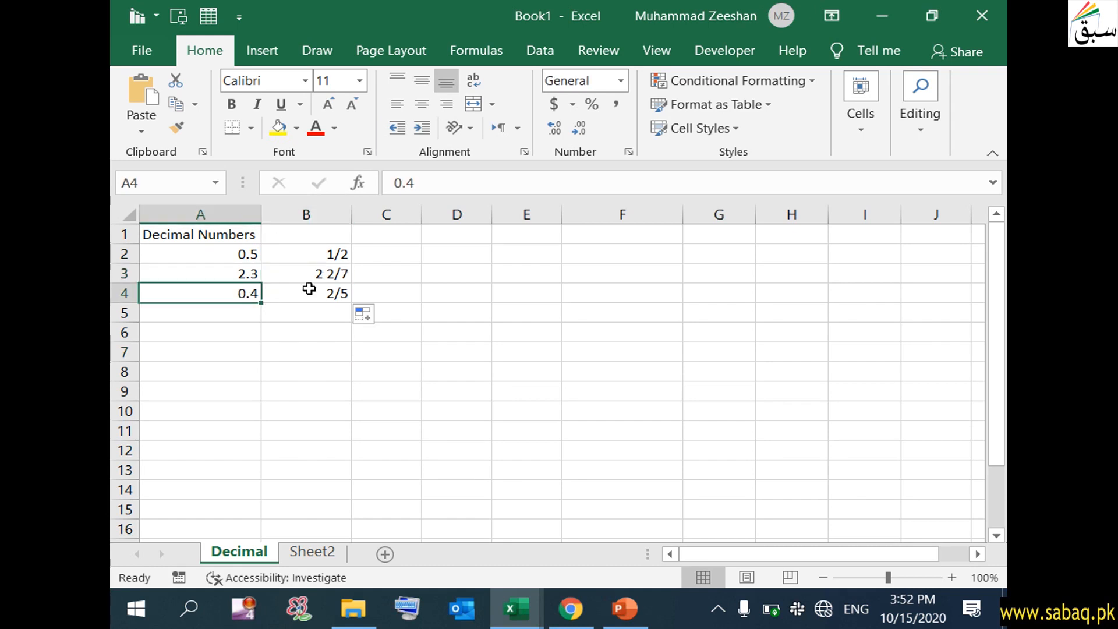
pyautogui.click(330, 292)
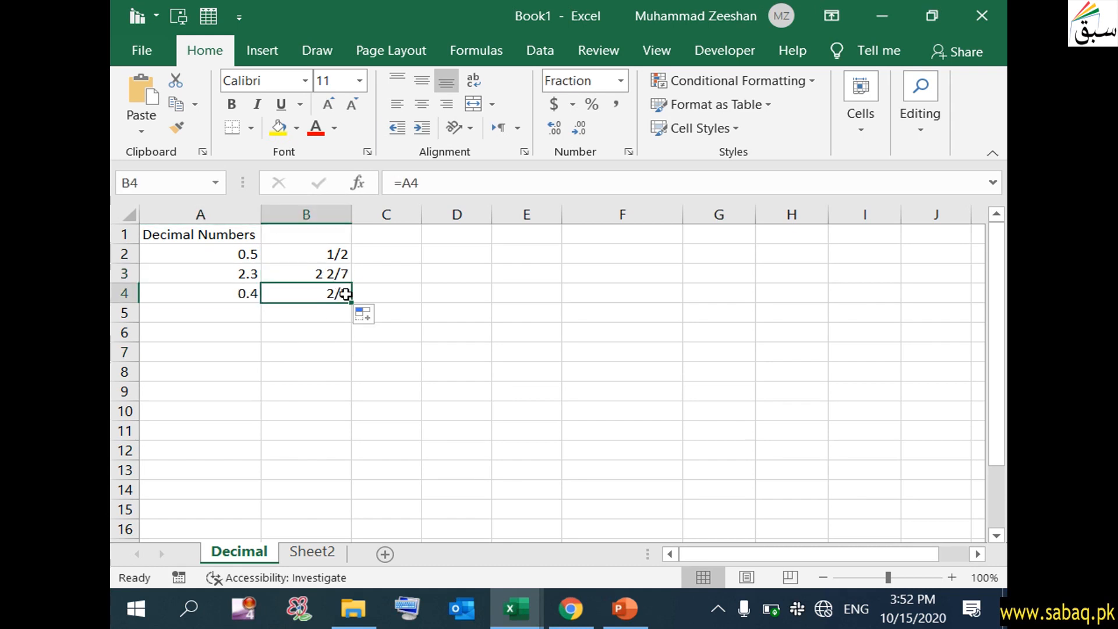
pyautogui.click(519, 352)
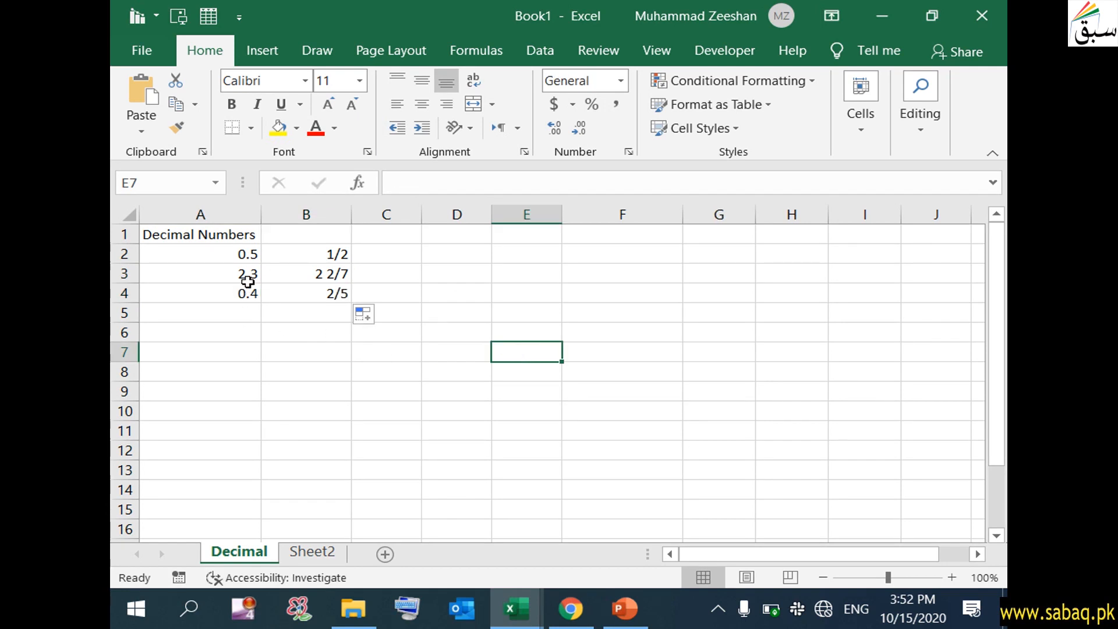
# - Enter 1000 as text in F4, which shows a text-number warning
pyautogui.click(627, 76)
pyautogui.click(624, 76)
pyautogui.click(618, 77)
pyautogui.scroll(-1, 673, 260)
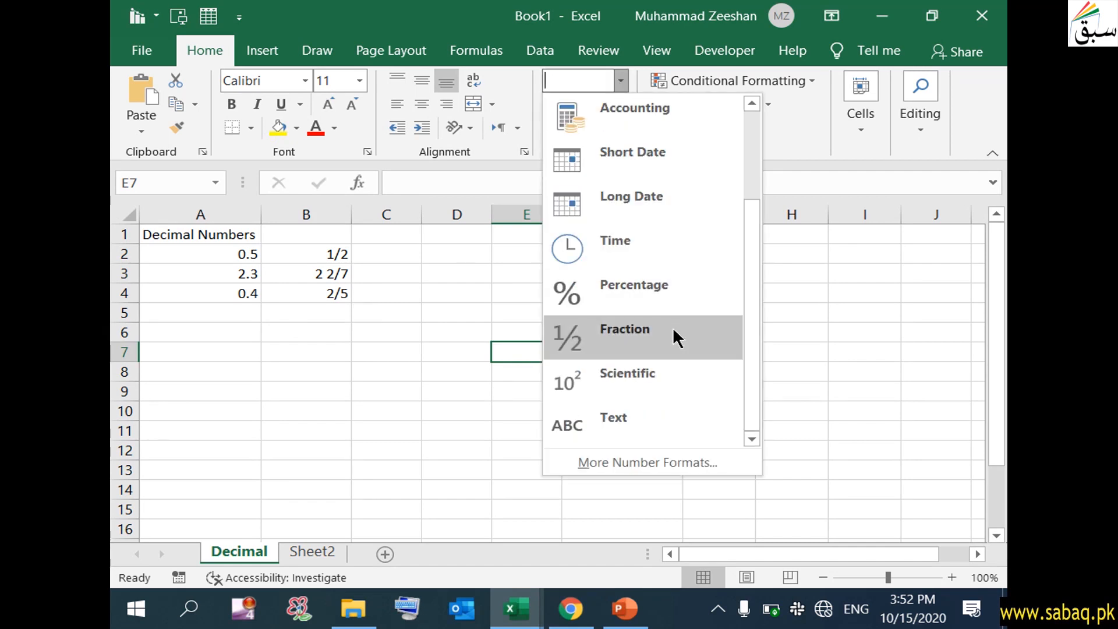
pyautogui.click(451, 359)
pyautogui.doubleClick(604, 293)
pyautogui.write('1000')
pyautogui.click(617, 329)
pyautogui.click(591, 299)
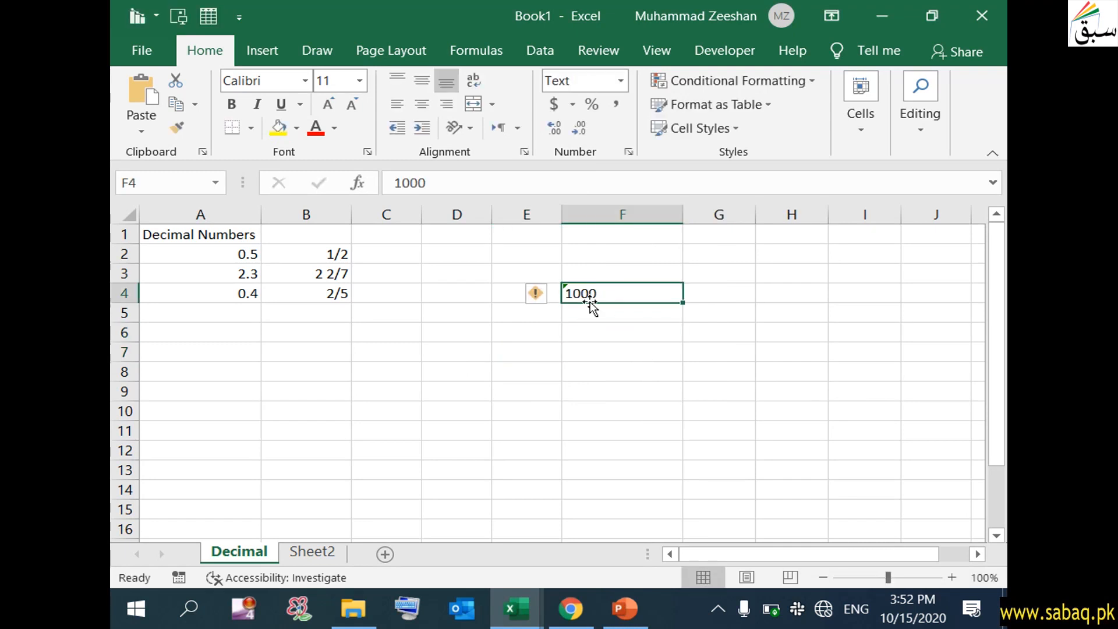
# - Enter 1000 as text in H5 and choose the Scientific format for it
pyautogui.click(799, 309)
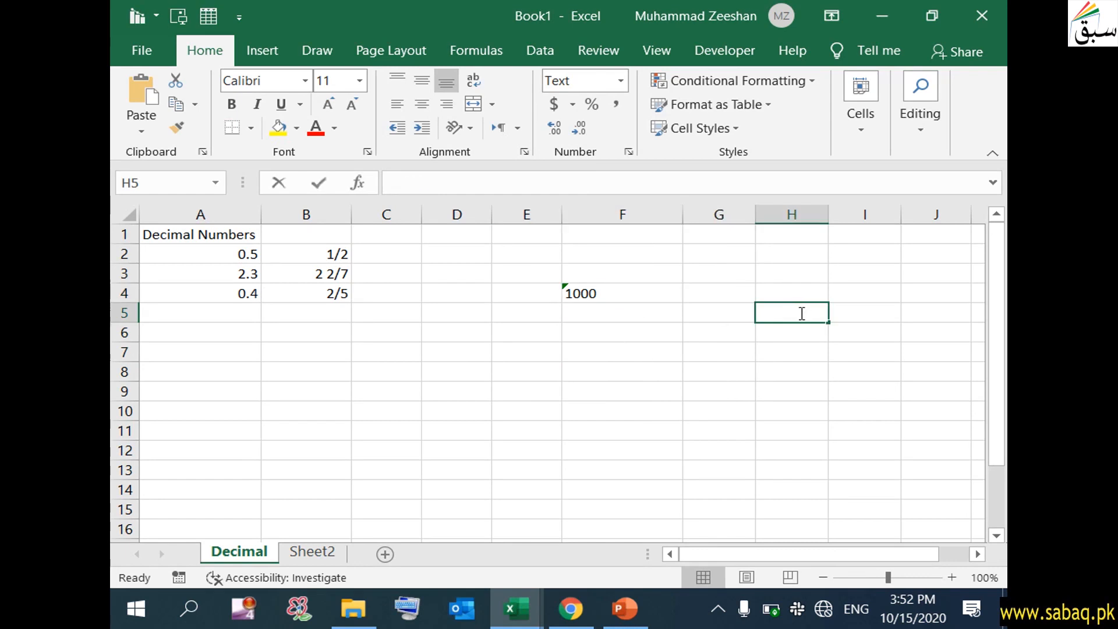
pyautogui.doubleClick(802, 313)
pyautogui.write('100')
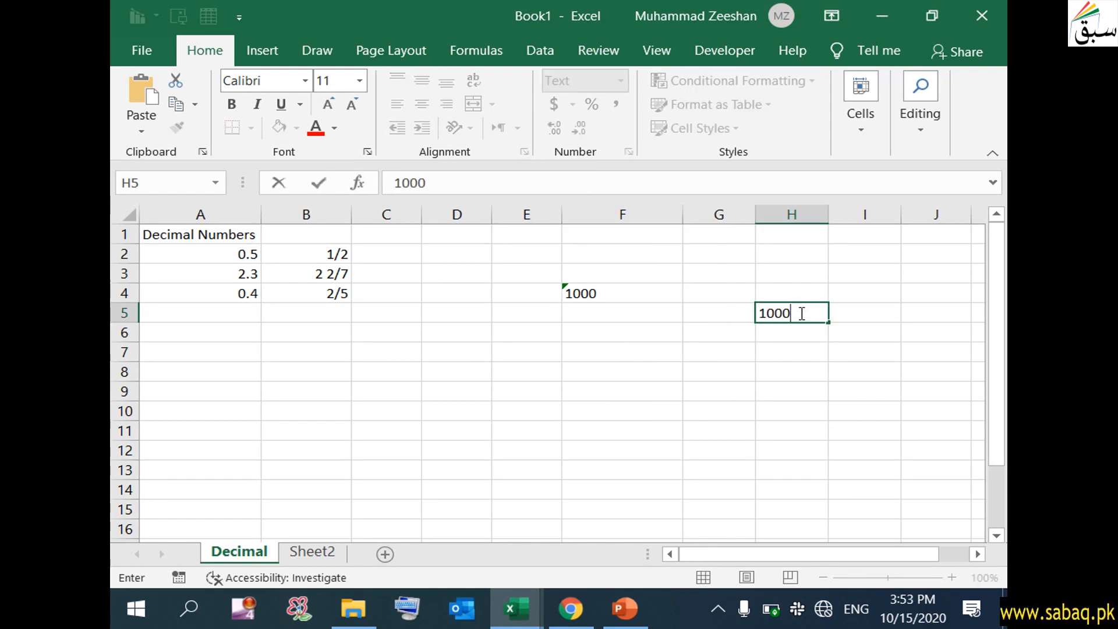
pyautogui.write('0')
pyautogui.press('Return')
pyautogui.click(795, 314)
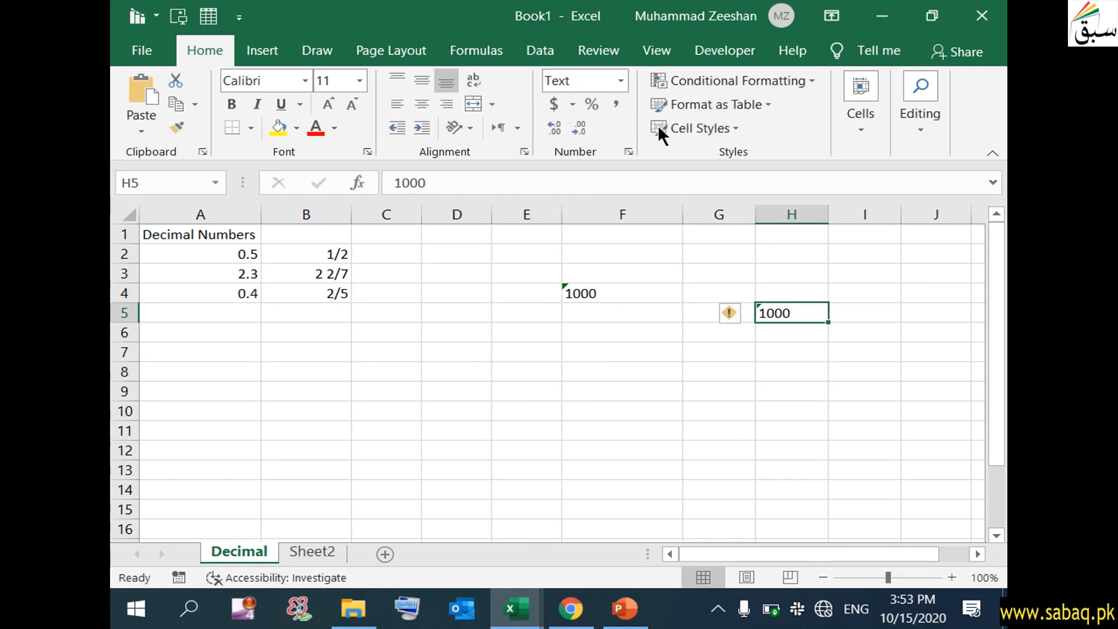
pyautogui.click(621, 81)
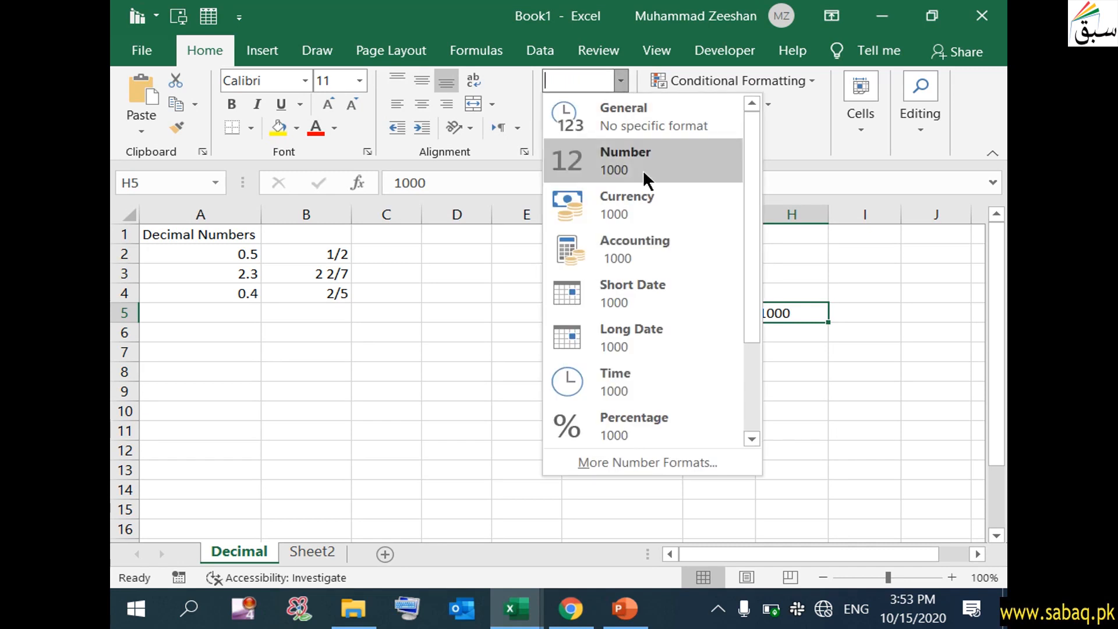
pyautogui.scroll(-1, 657, 349)
pyautogui.click(642, 393)
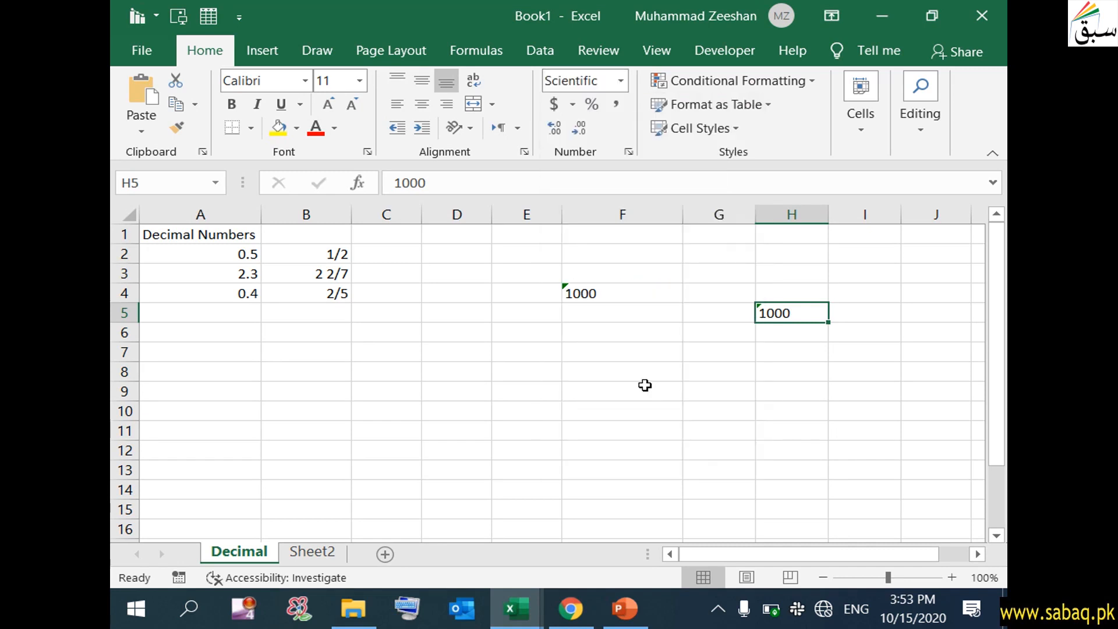
# - Select cell F6, leaving it empty for the next entry
pyautogui.click(756, 345)
pyautogui.click(648, 336)
pyautogui.doubleClick(649, 336)
pyautogui.click(637, 370)
pyautogui.click(638, 337)
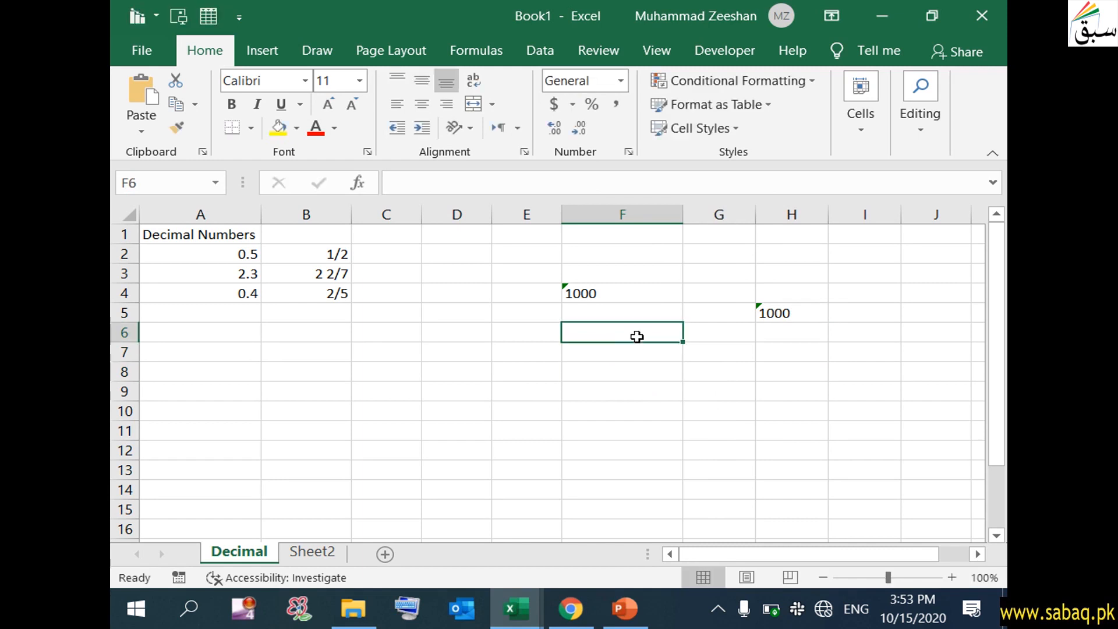
pyautogui.click(619, 82)
# - Give F6 the Scientific format and enter 10000, displayed as 1.00E+04
pyautogui.scroll(-1, 638, 408)
pyautogui.click(641, 384)
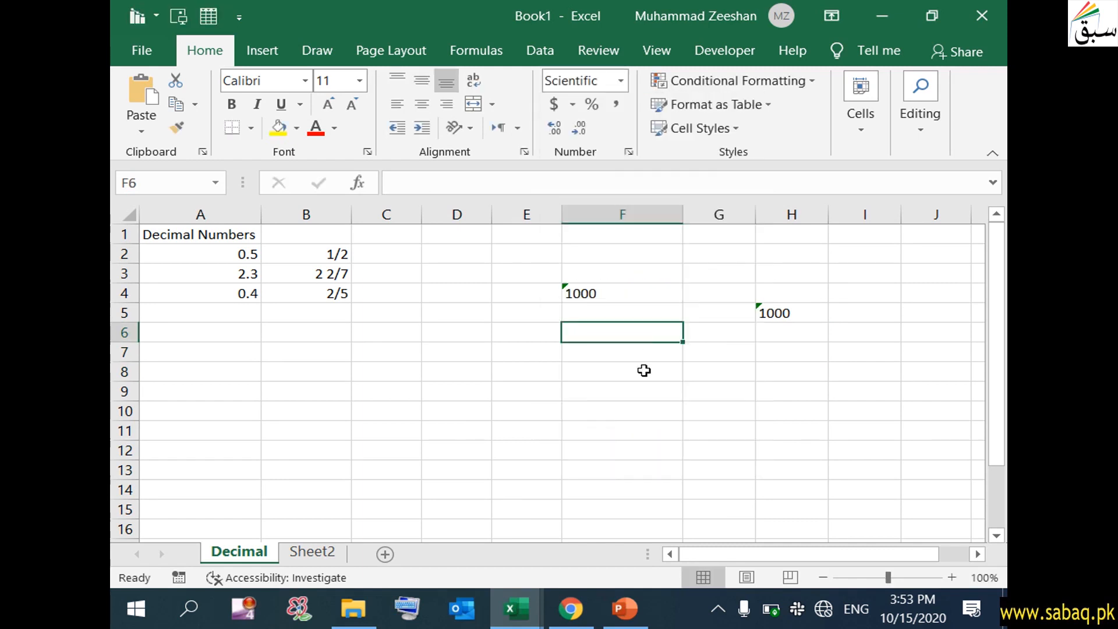
pyautogui.doubleClick(639, 333)
pyautogui.write('1000')
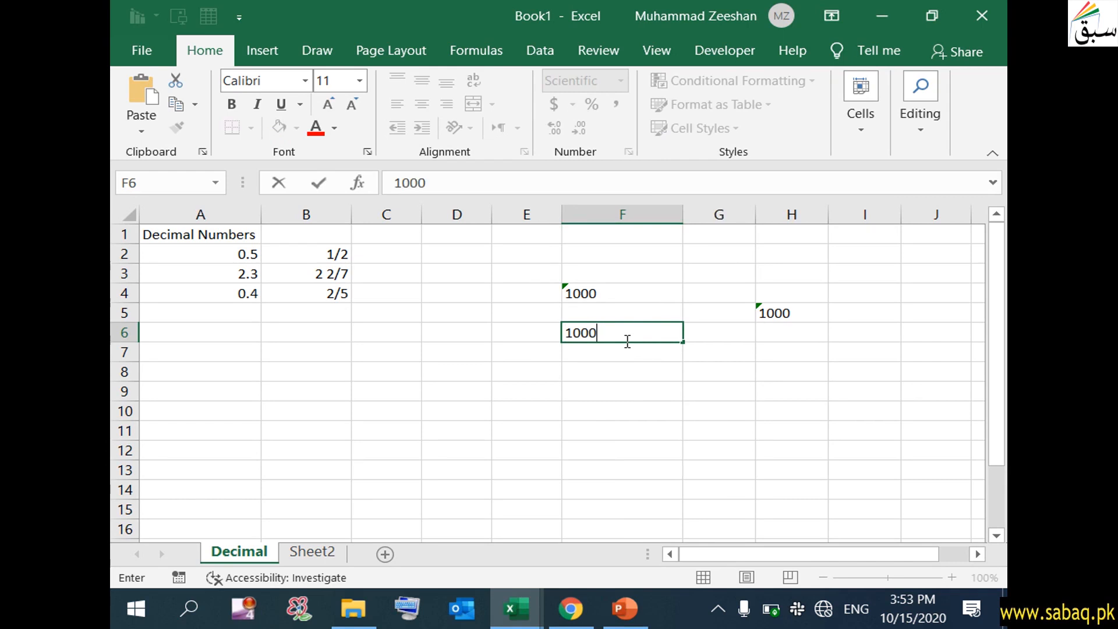
pyautogui.write('0')
pyautogui.click(544, 434)
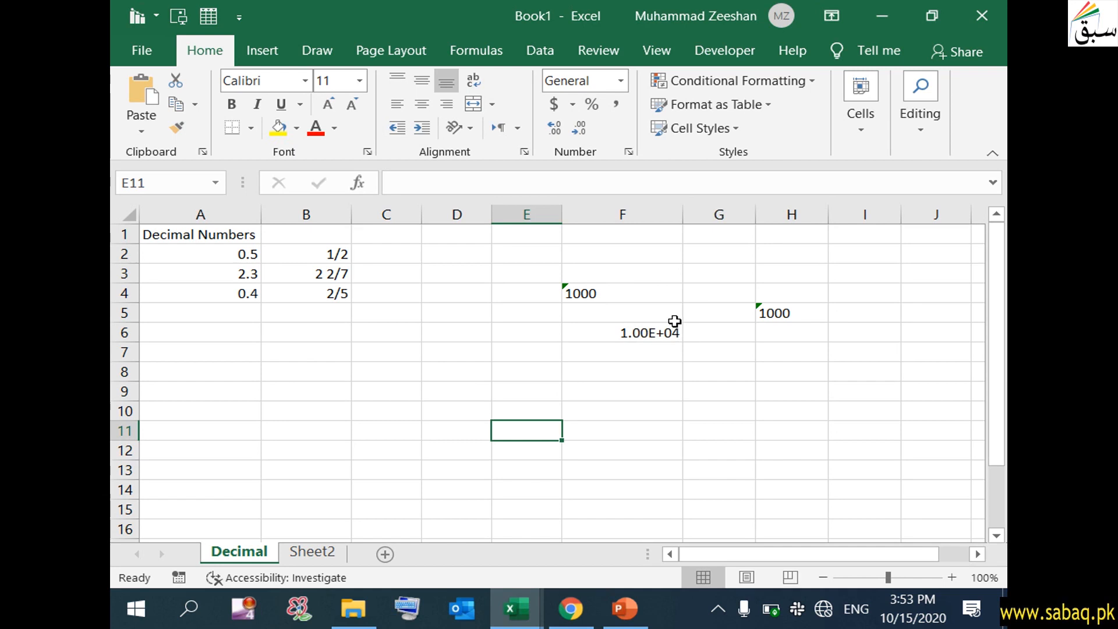
# - Browse the number format list for empty cell F8 without applying one
pyautogui.click(664, 367)
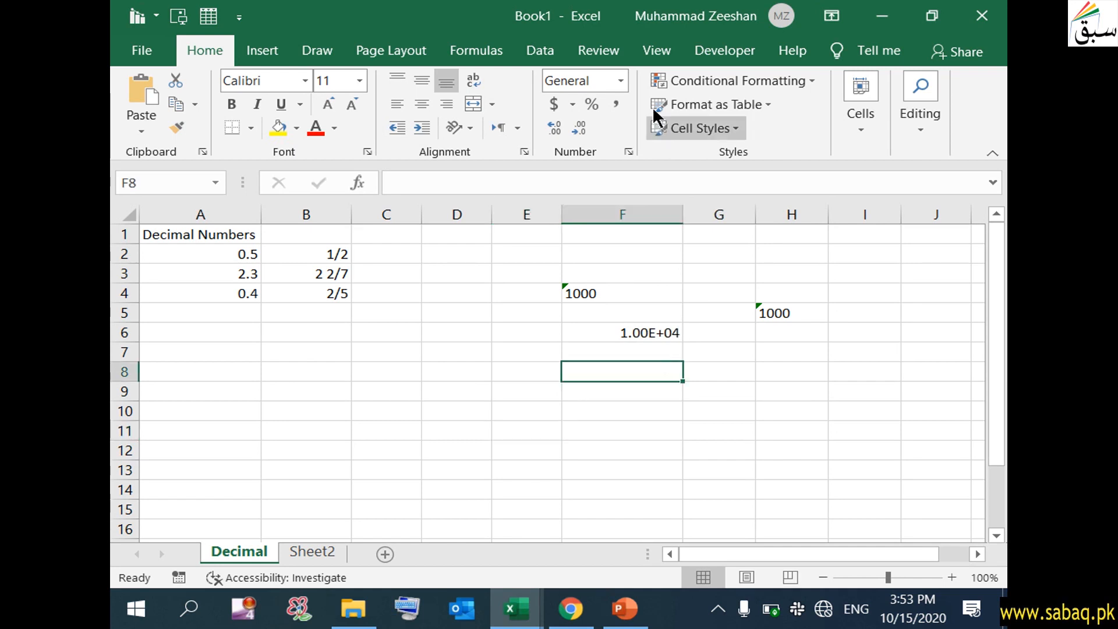
pyautogui.click(623, 81)
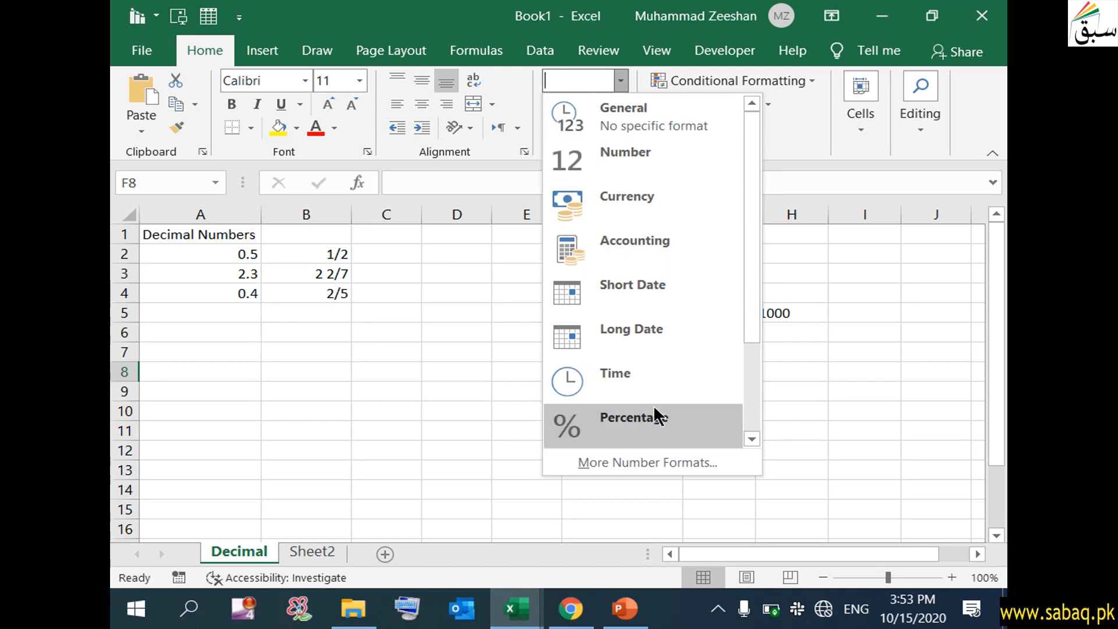
pyautogui.scroll(-1, 655, 431)
pyautogui.scroll(1, 641, 425)
pyautogui.scroll(-1, 623, 378)
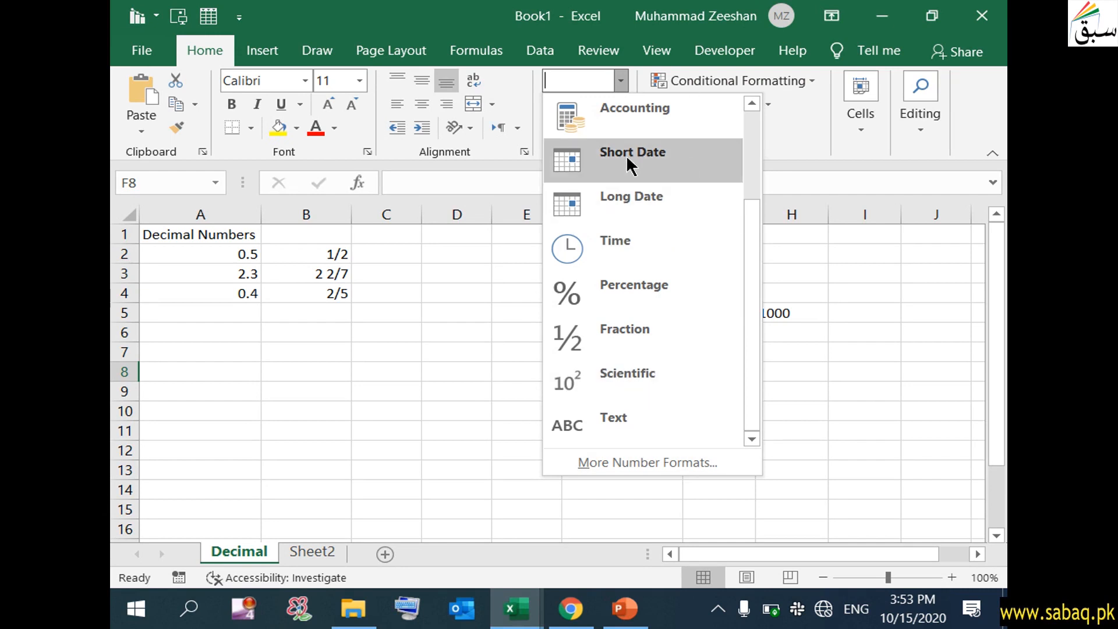
pyautogui.scroll(1, 679, 270)
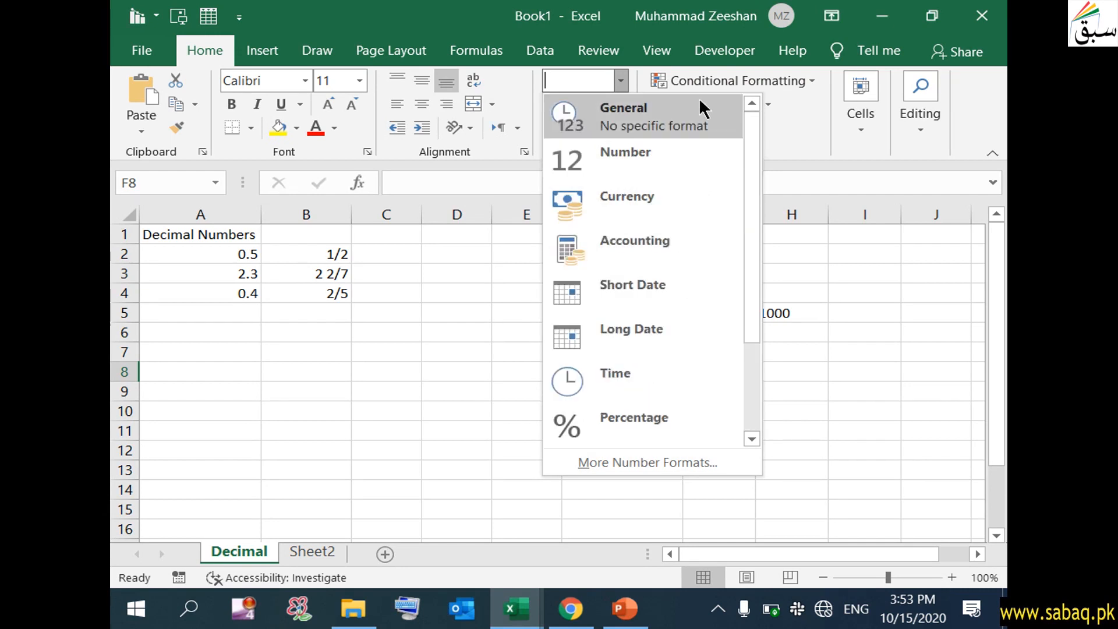
pyautogui.press('Escape')
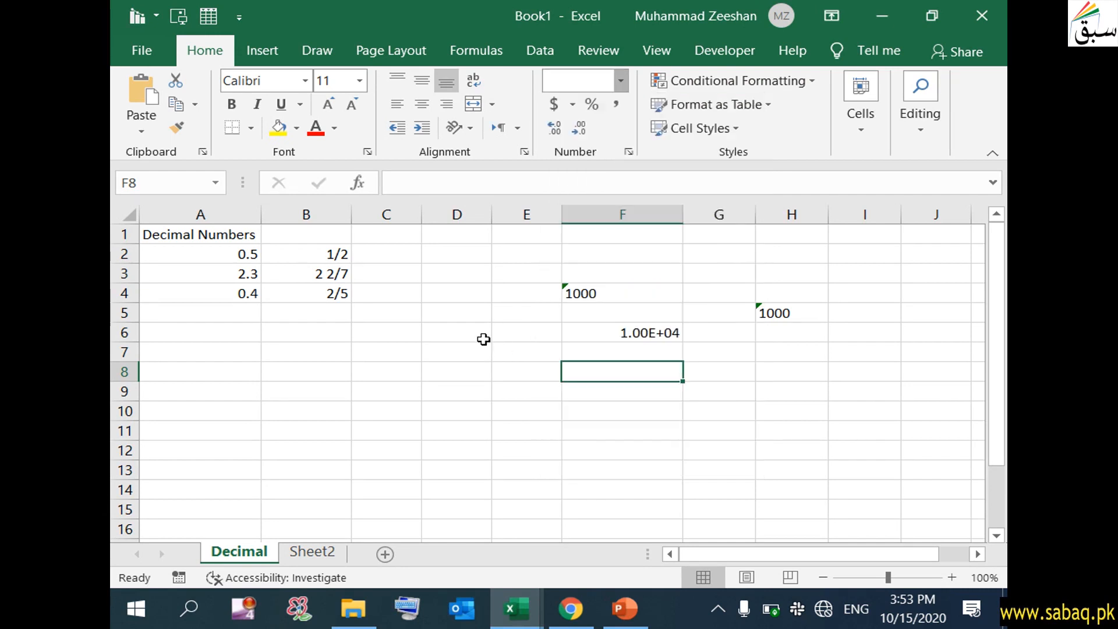
# - Bring up the PowerPoint slide on applying number formats
pyautogui.click(625, 608)
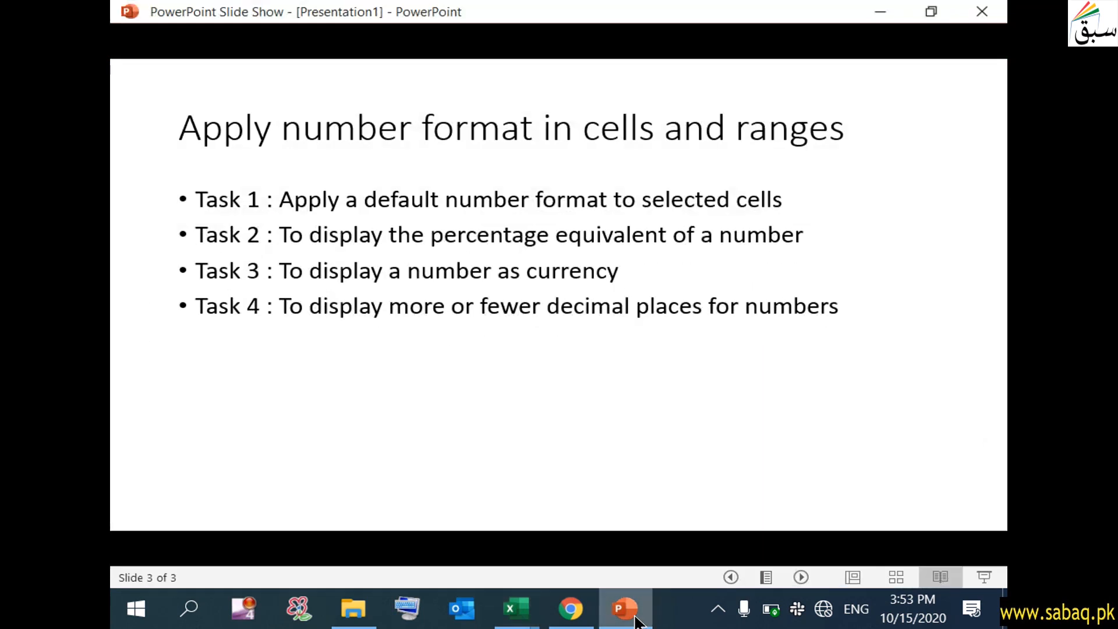
pyautogui.click(634, 617)
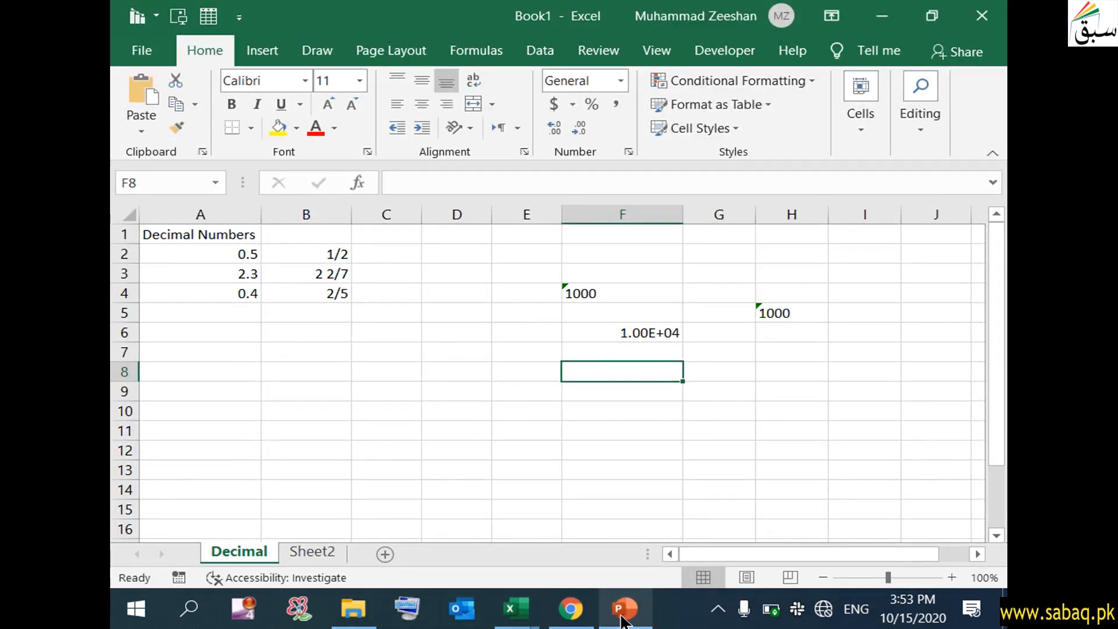
pyautogui.click(621, 617)
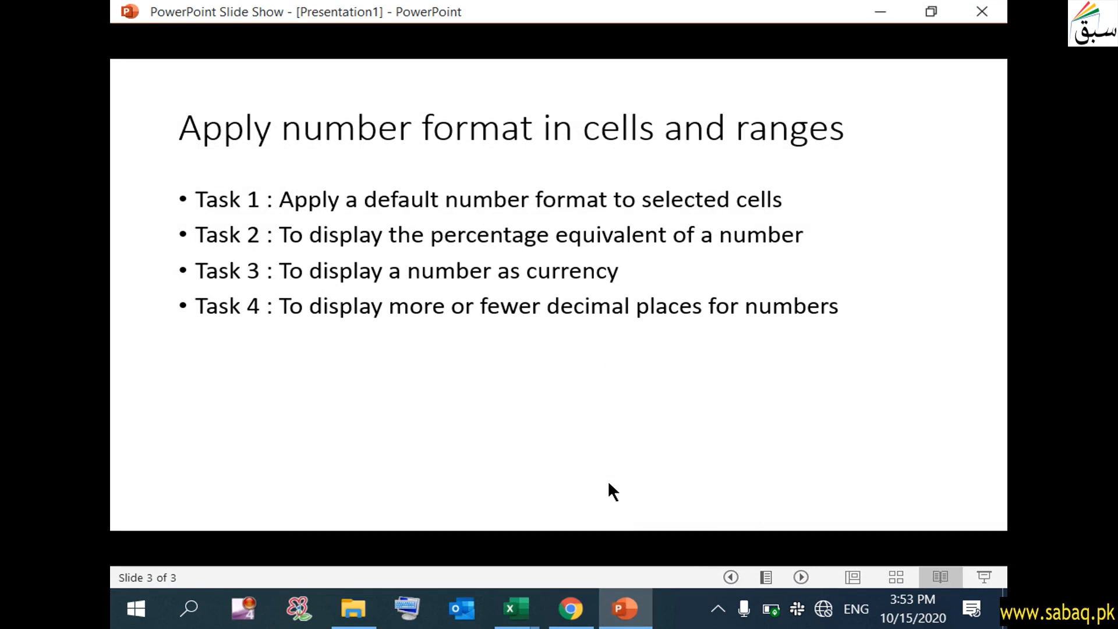